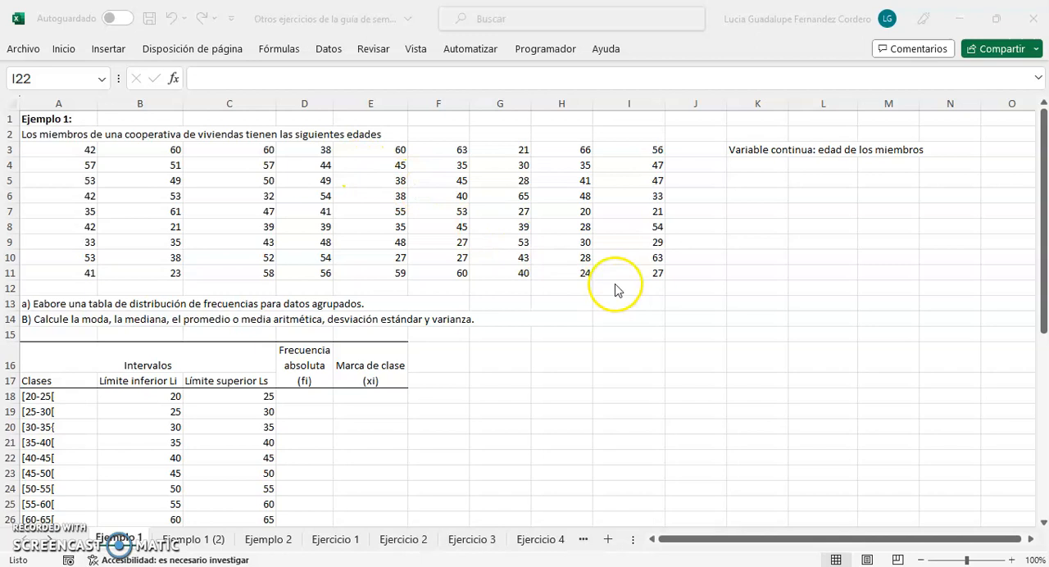
Examine the class intervals and Total row of the frequency table and the age data listed above it
left_click(1011, 560)
scroll(587, 390, "down", 2)
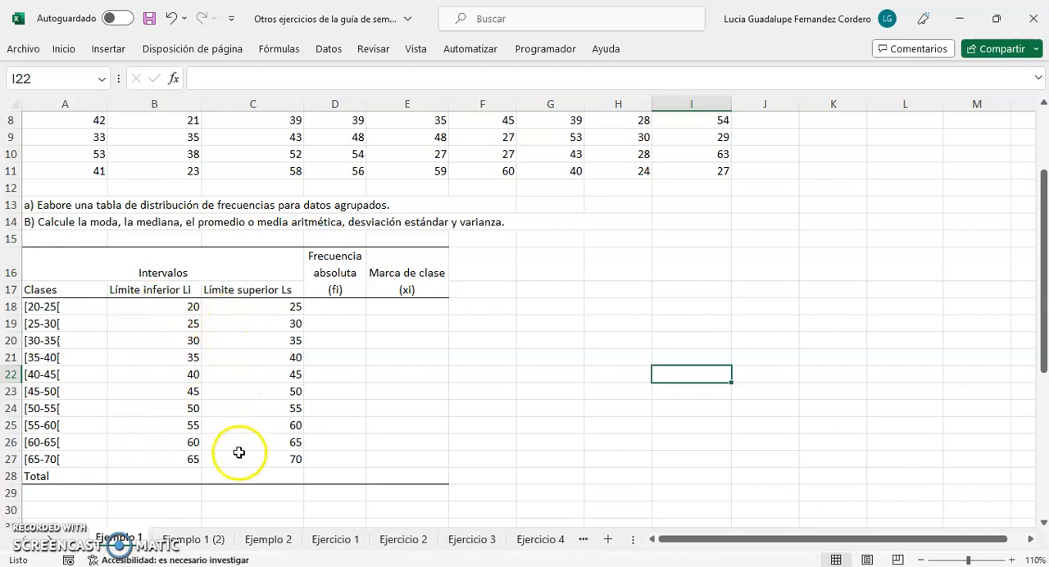
left_click_drag(35, 478, 397, 479)
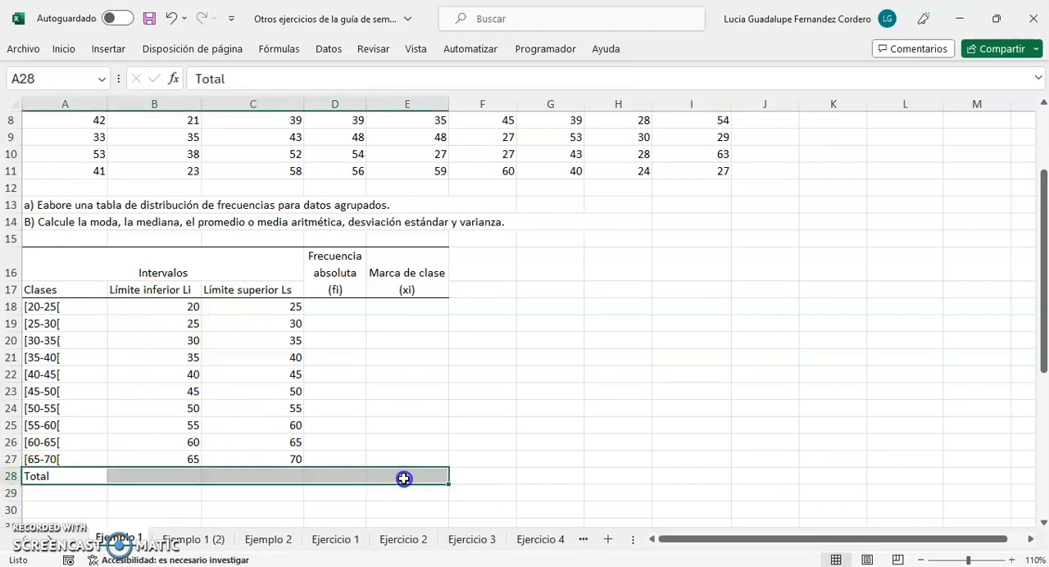
left_click(542, 498)
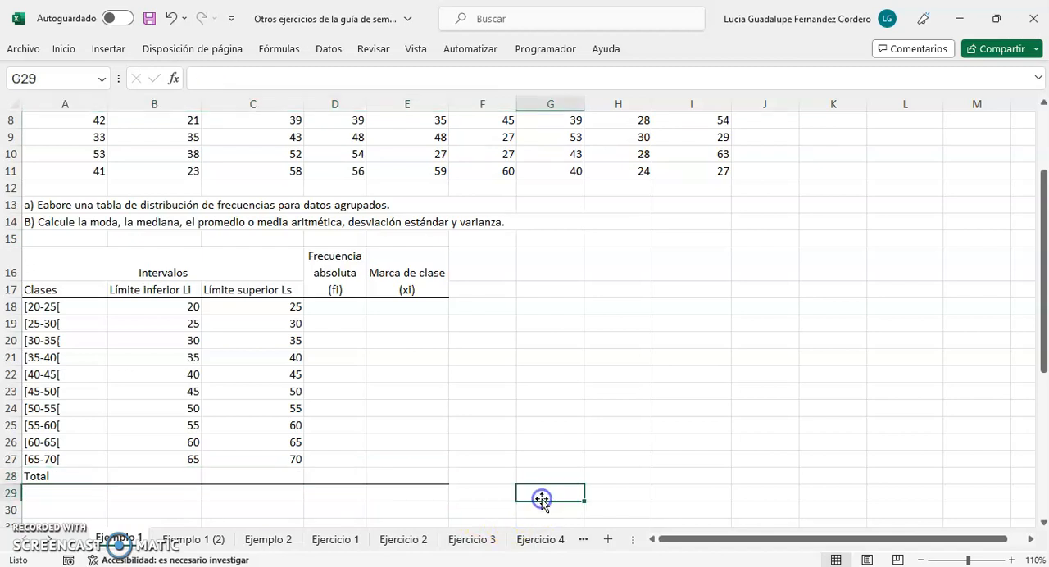
left_click(353, 312)
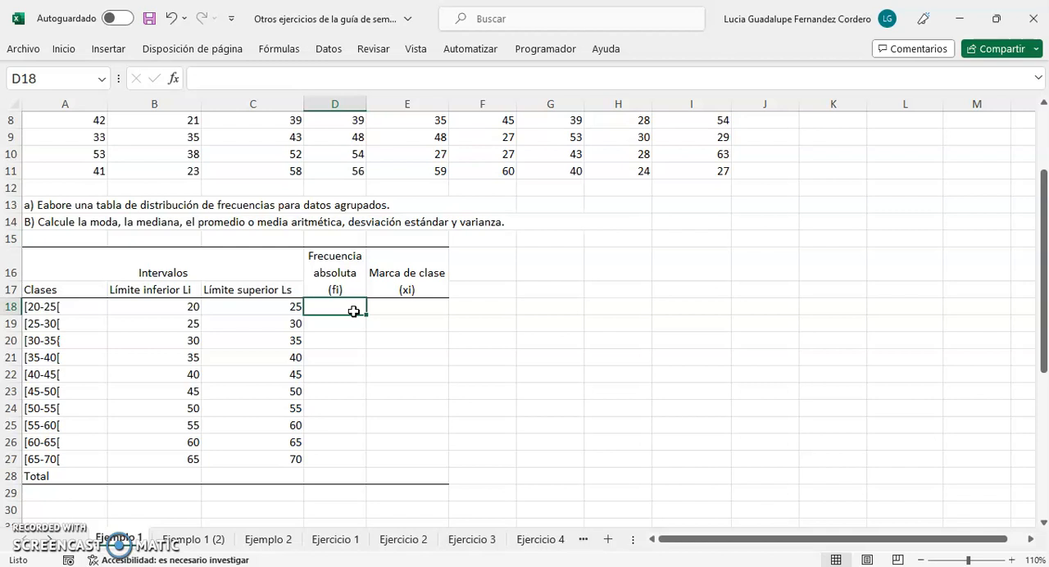
scroll(353, 310, "up", 1)
scroll(353, 311, "up", 1)
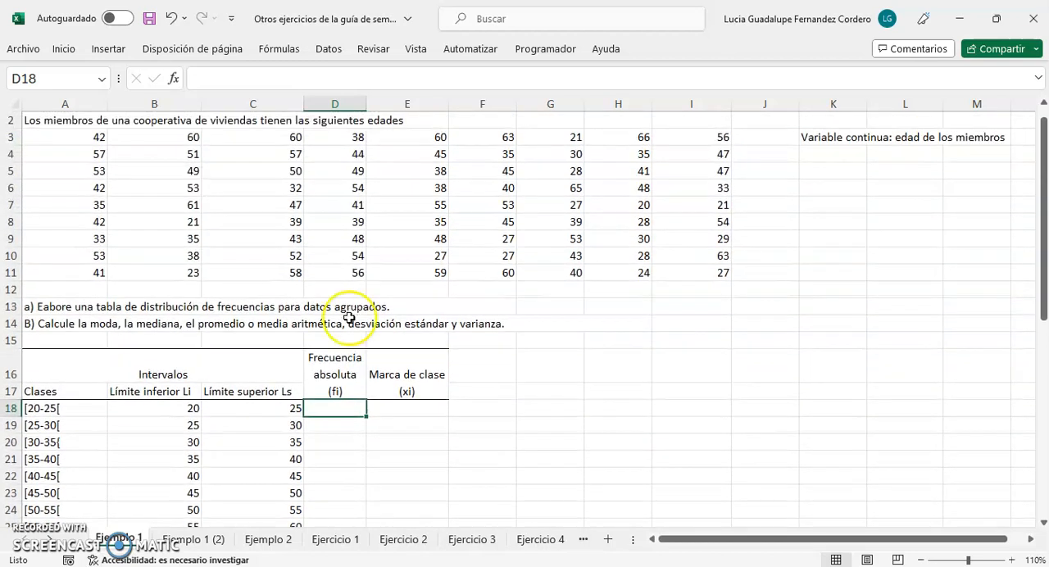
scroll(123, 385, "up", 1)
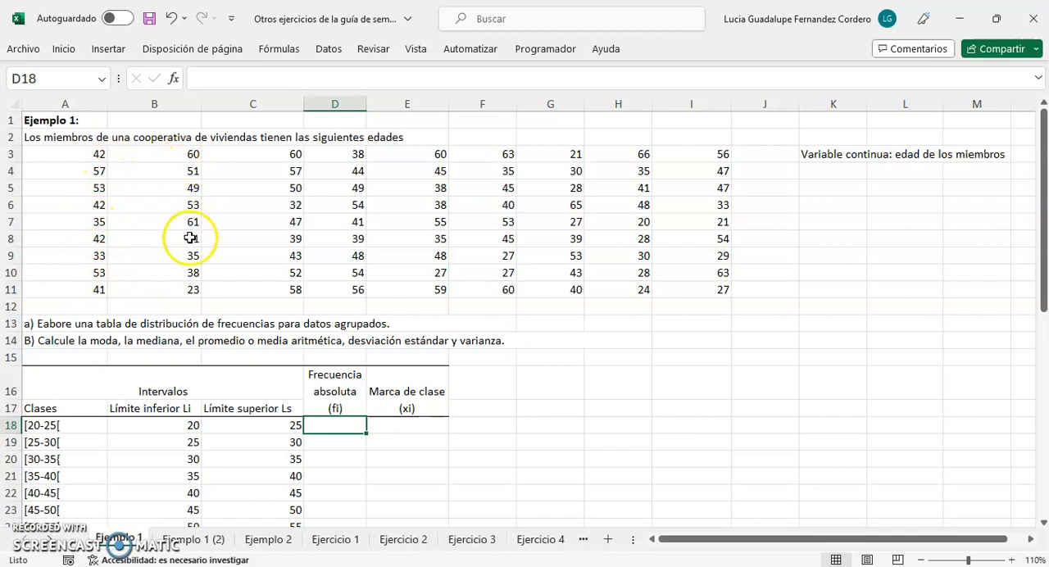
Fill cell B11, the age 23 in the data block, with standard yellow
left_click(181, 291)
right_click(182, 293)
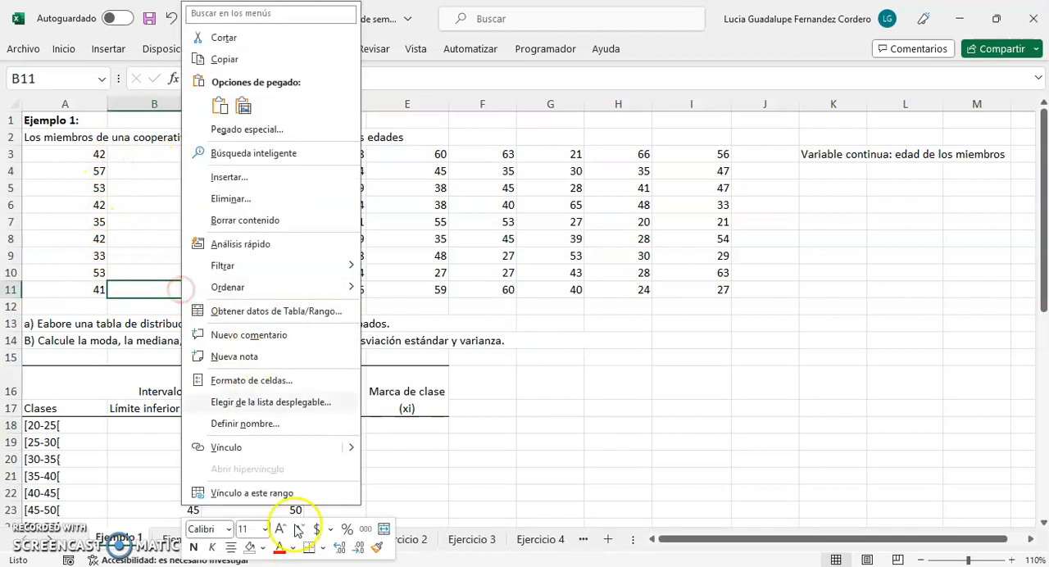
left_click(262, 547)
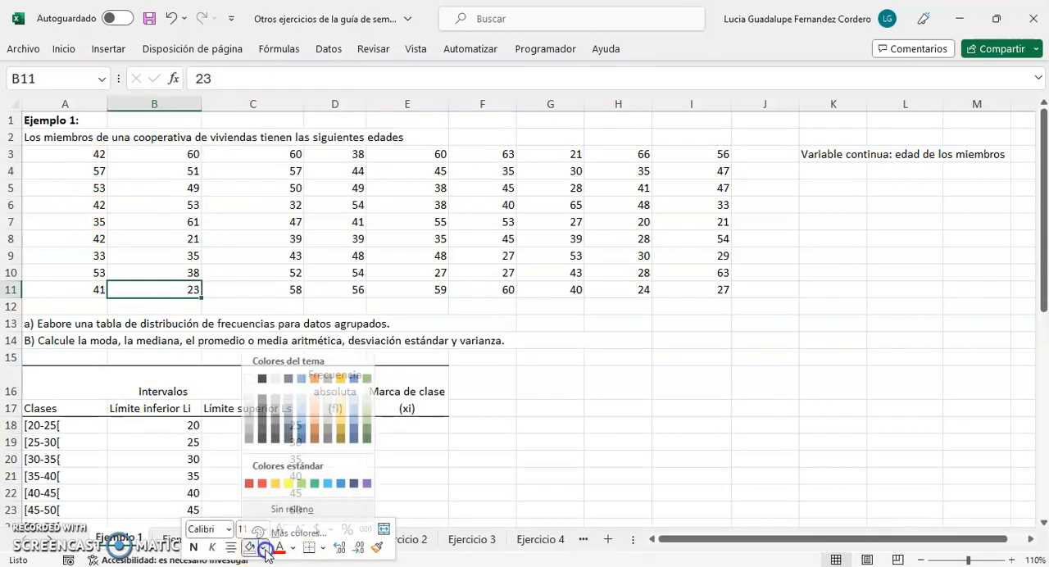
left_click(288, 476)
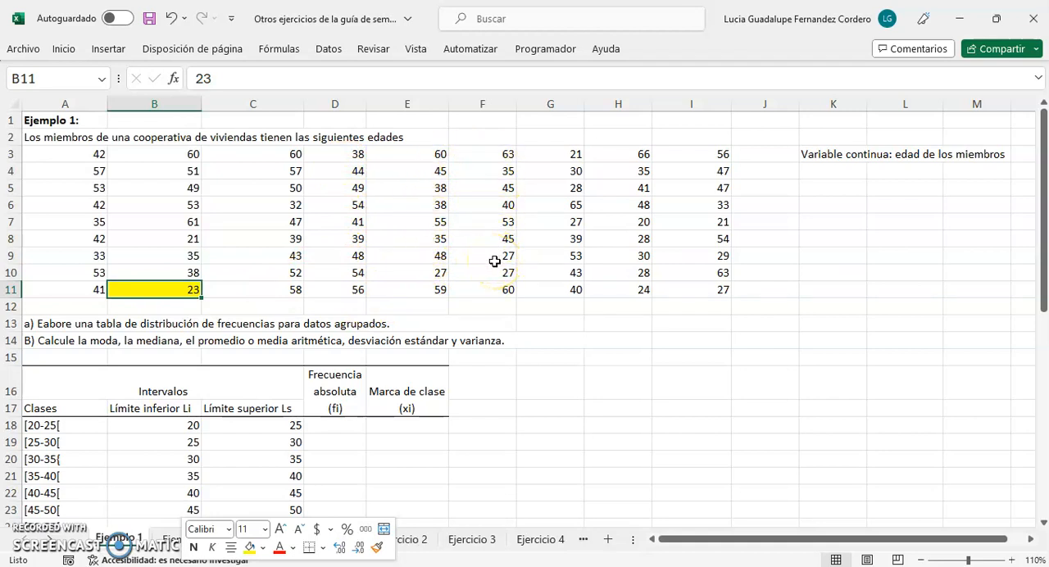
Fill cell G3 (age 21) and cell H7 (age 20) with the same yellow
right_click(554, 155)
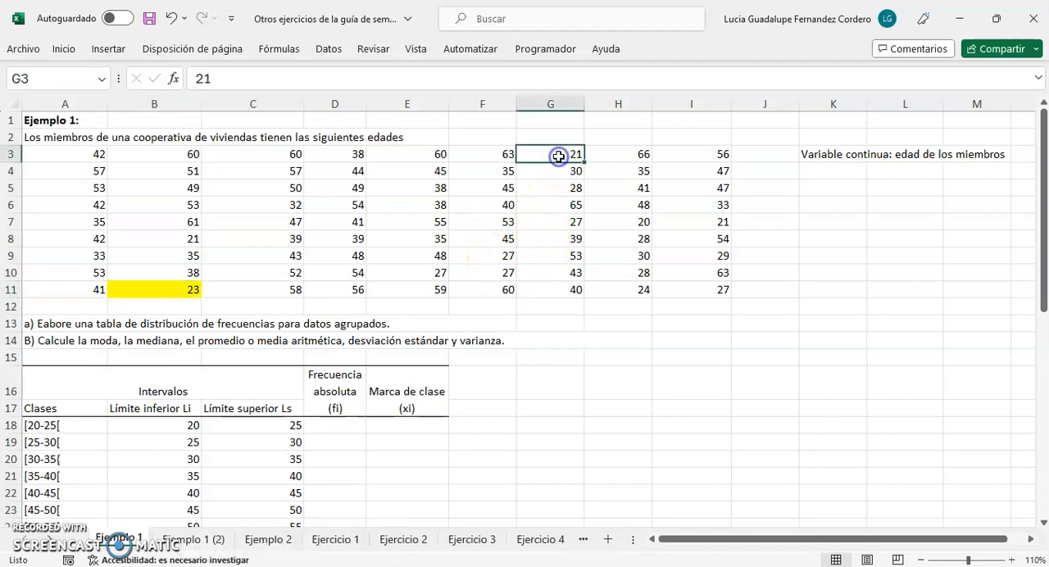
left_click(627, 39)
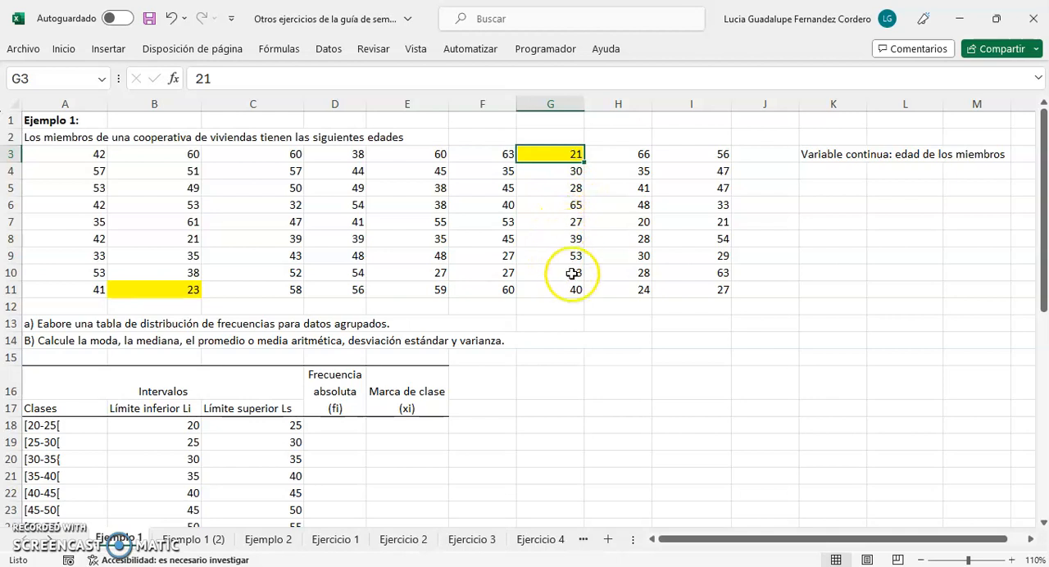
left_click(632, 229)
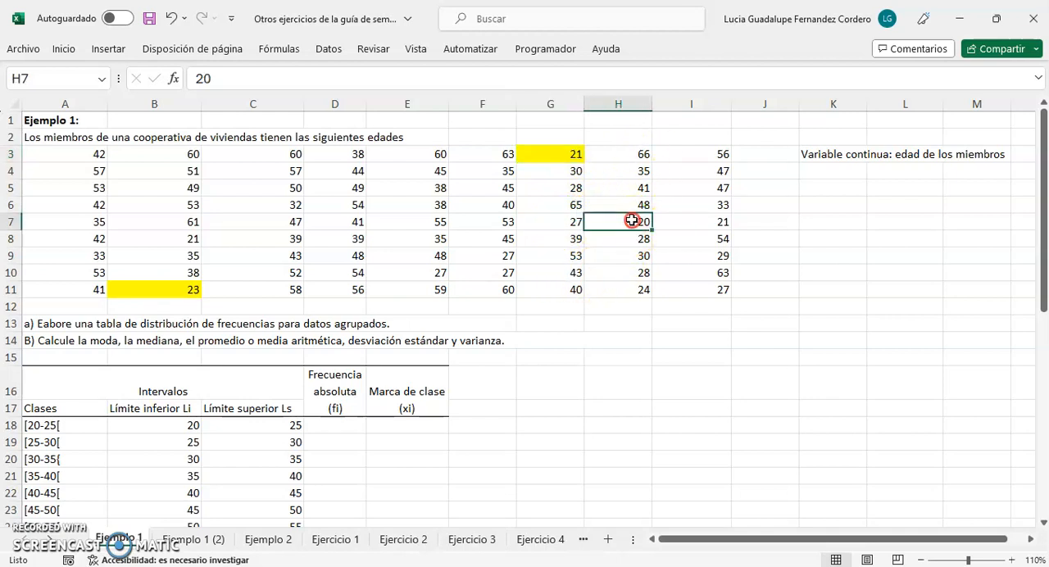
right_click(632, 221)
left_click(703, 40)
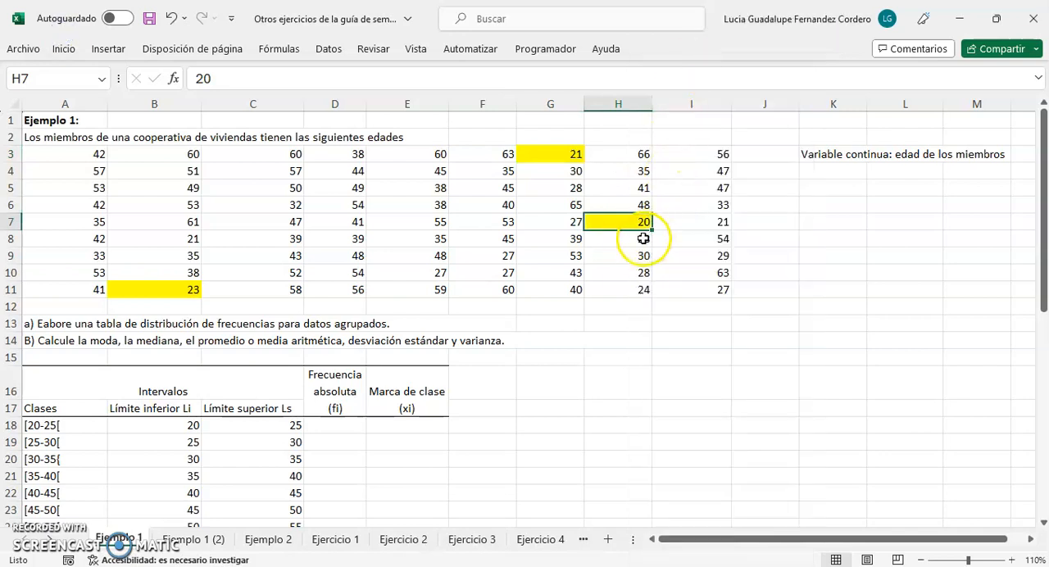
Fill cell H11 (age 24) and cell I7 (age 21) with yellow
right_click(628, 289)
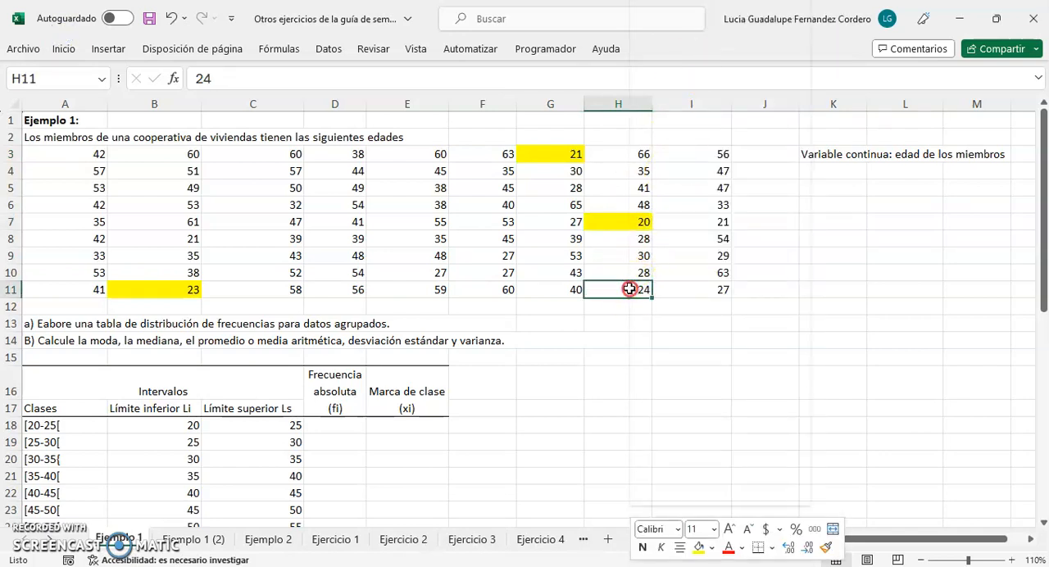
left_click(697, 547)
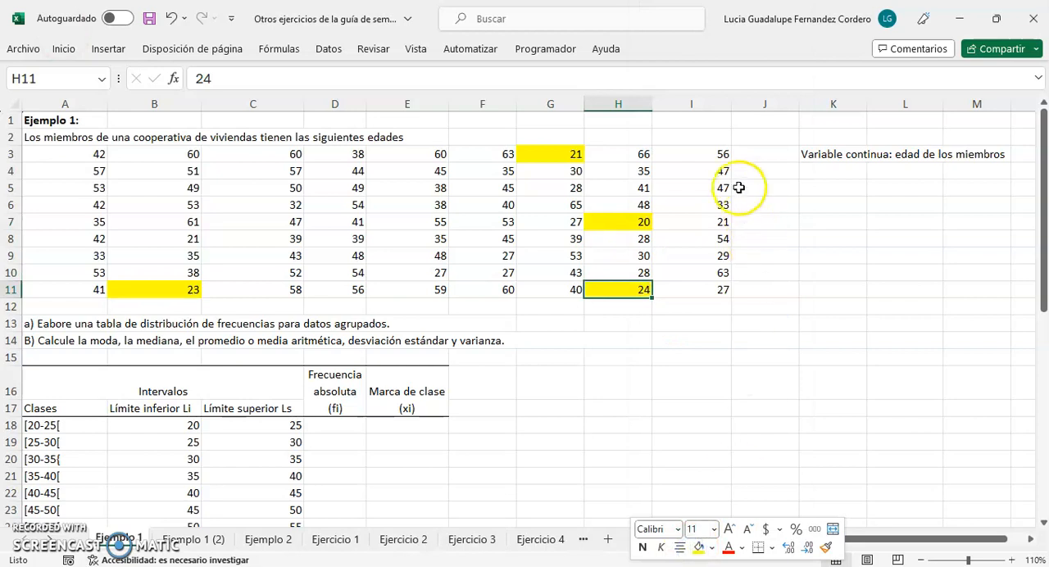
left_click(713, 223)
right_click(713, 223)
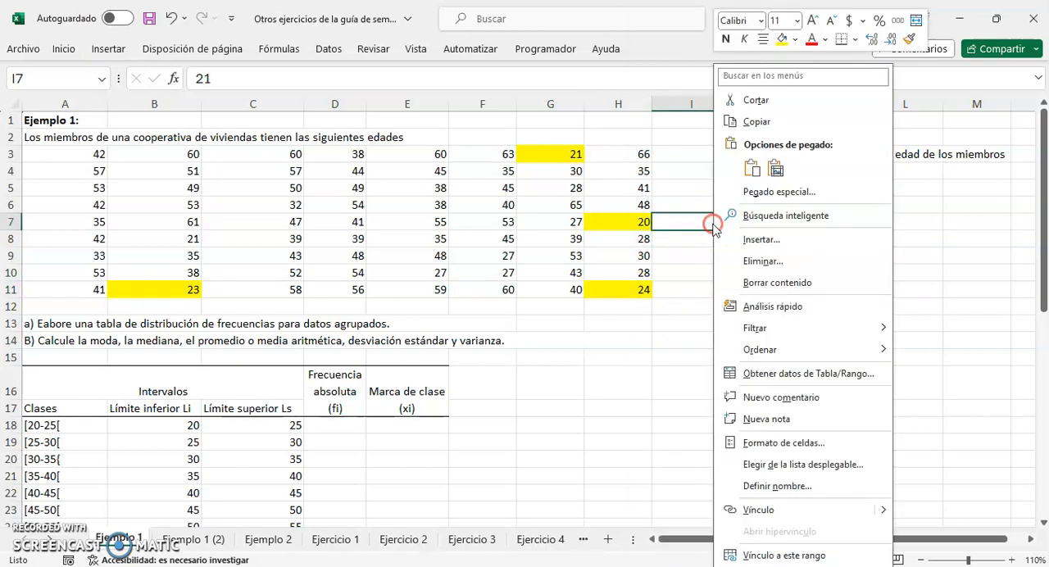
left_click(780, 40)
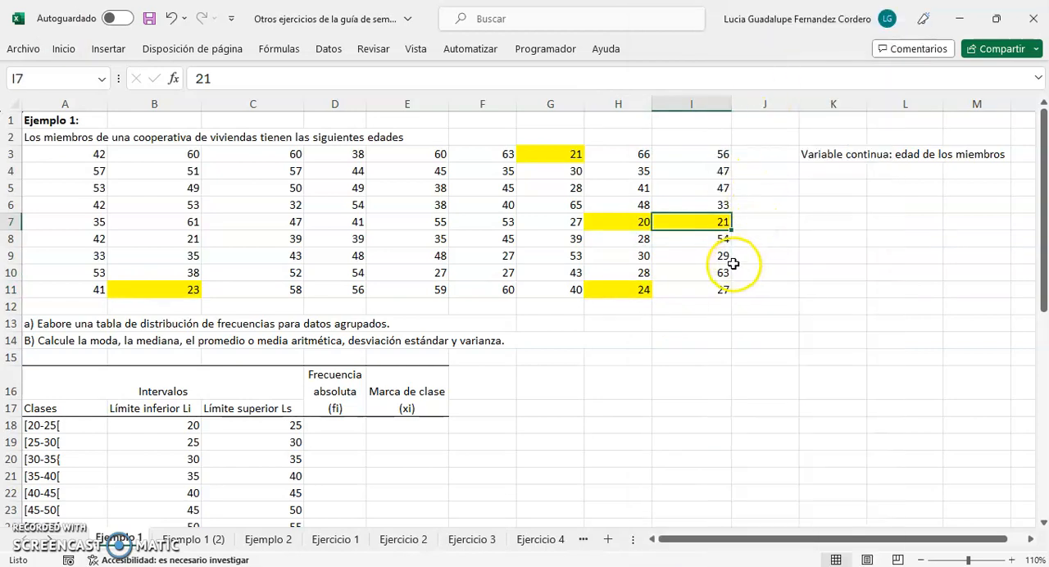
left_click(722, 325)
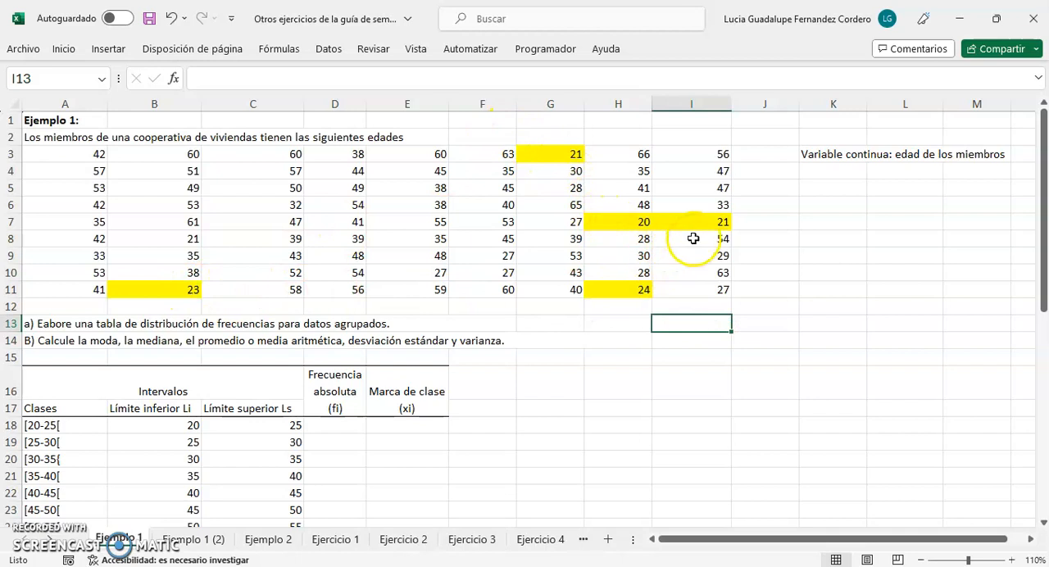
Insert the CONTAR.SI.CONJUNTO function in cell D18, the absolute frequency of the first class
left_click(346, 423)
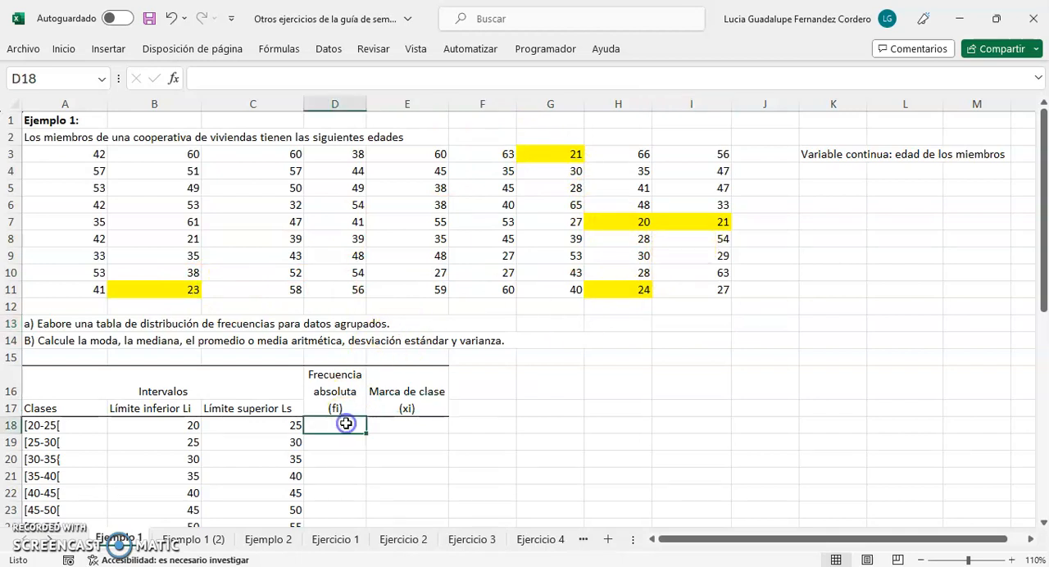
left_click(172, 78)
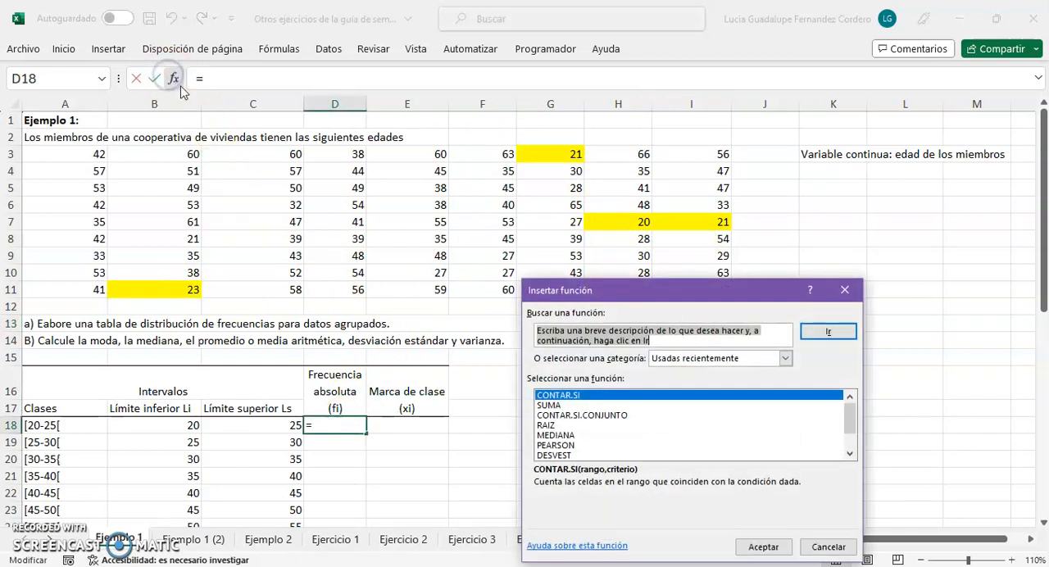
left_click(784, 358)
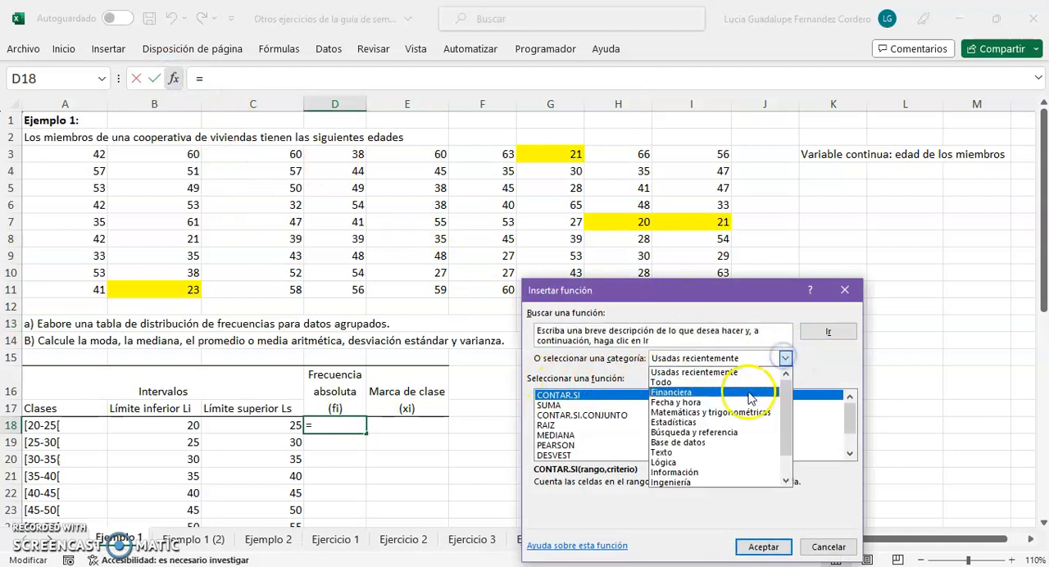
left_click(748, 383)
scroll(596, 441, "down", 10)
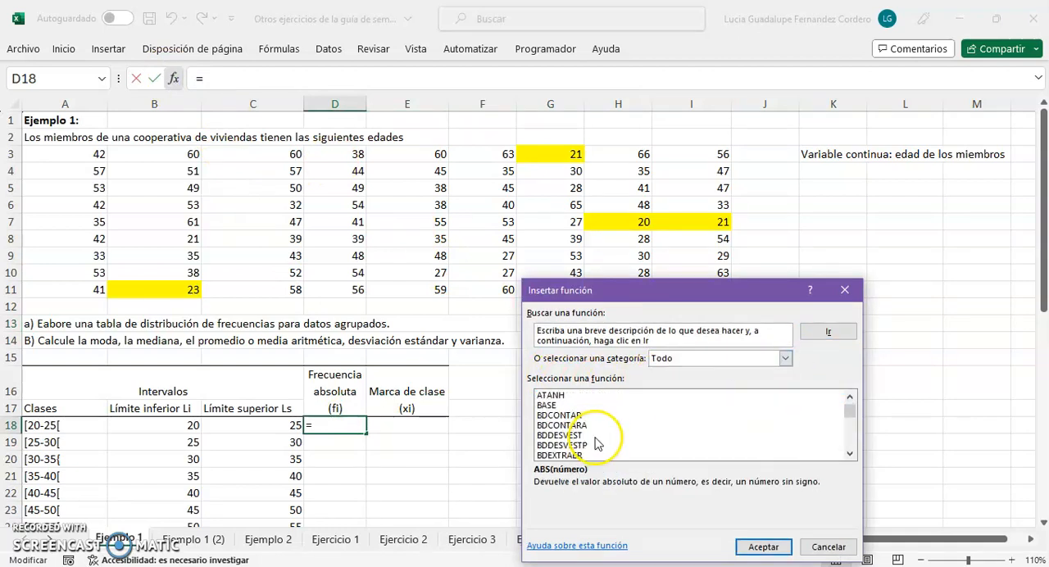
scroll(596, 440, "down", 20)
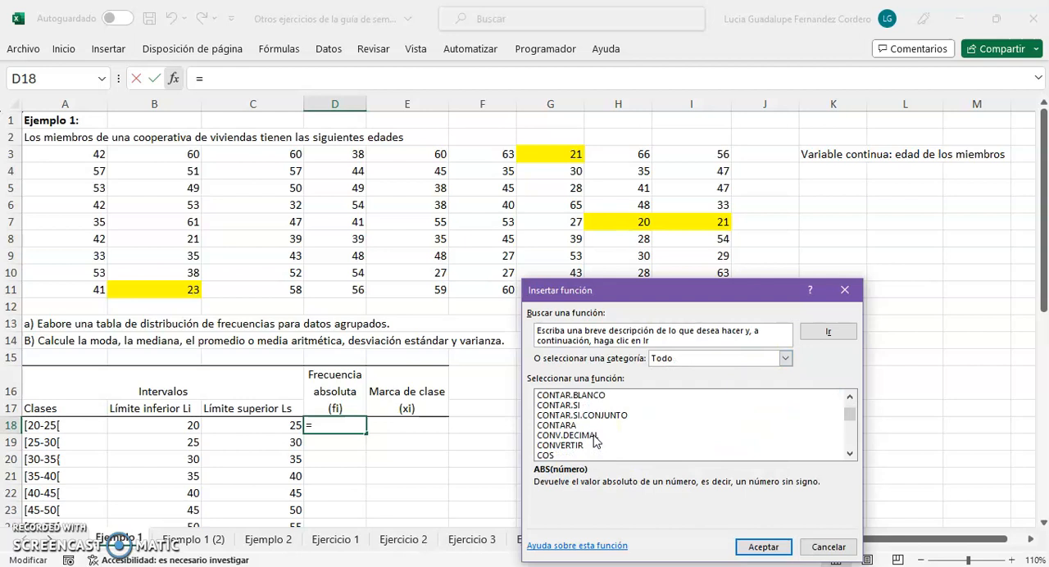
left_click(592, 416)
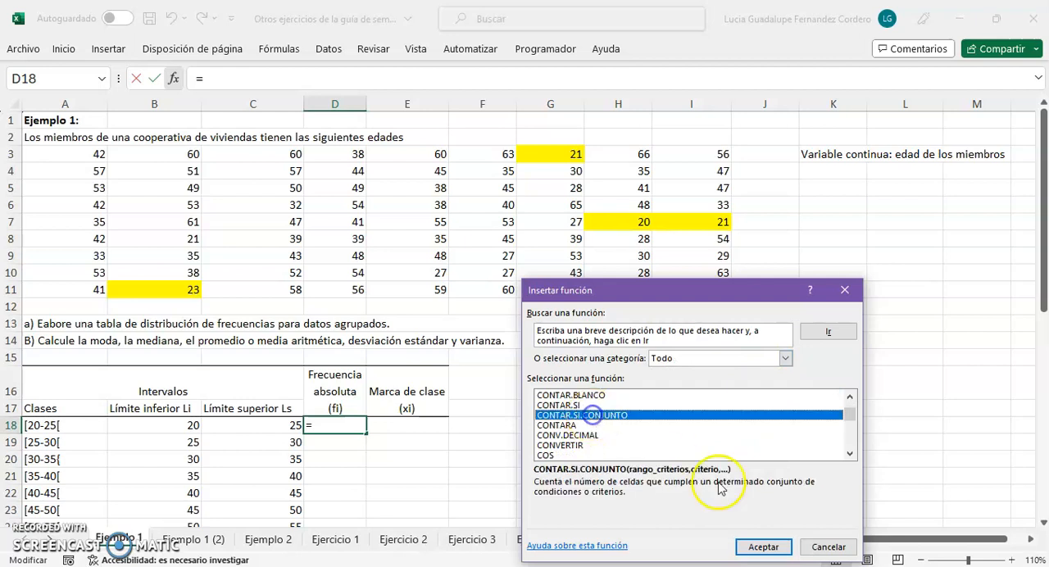
left_click(764, 547)
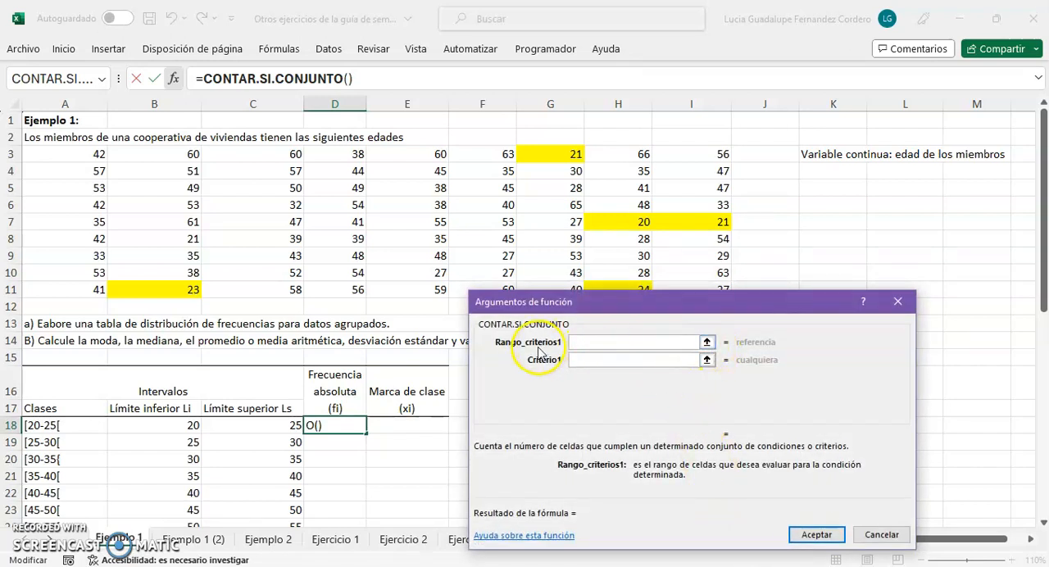
Set the function's first criteria range to the age data in A3:I11
left_click(707, 346)
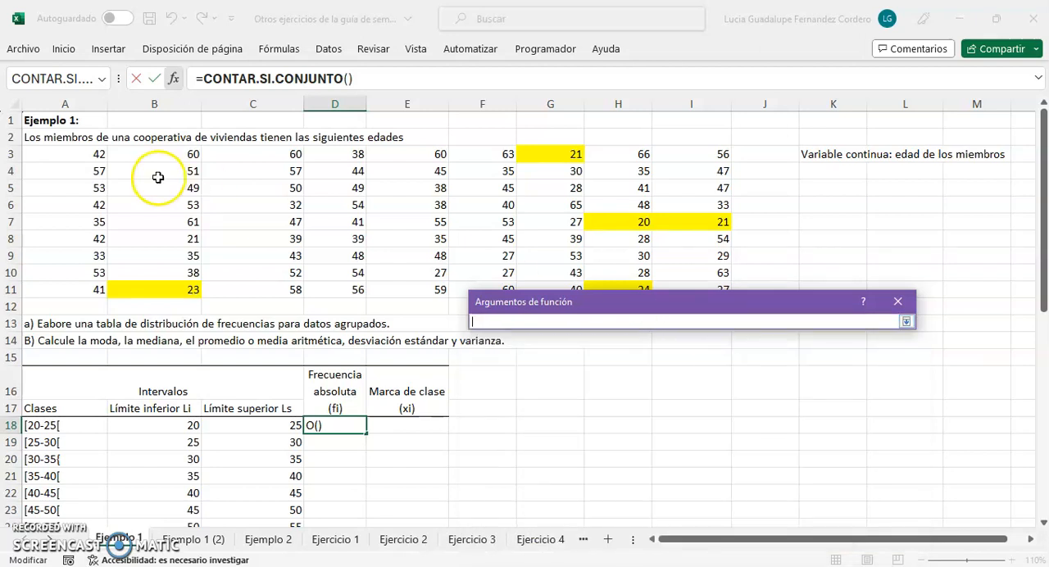
left_click_drag(82, 161, 714, 325)
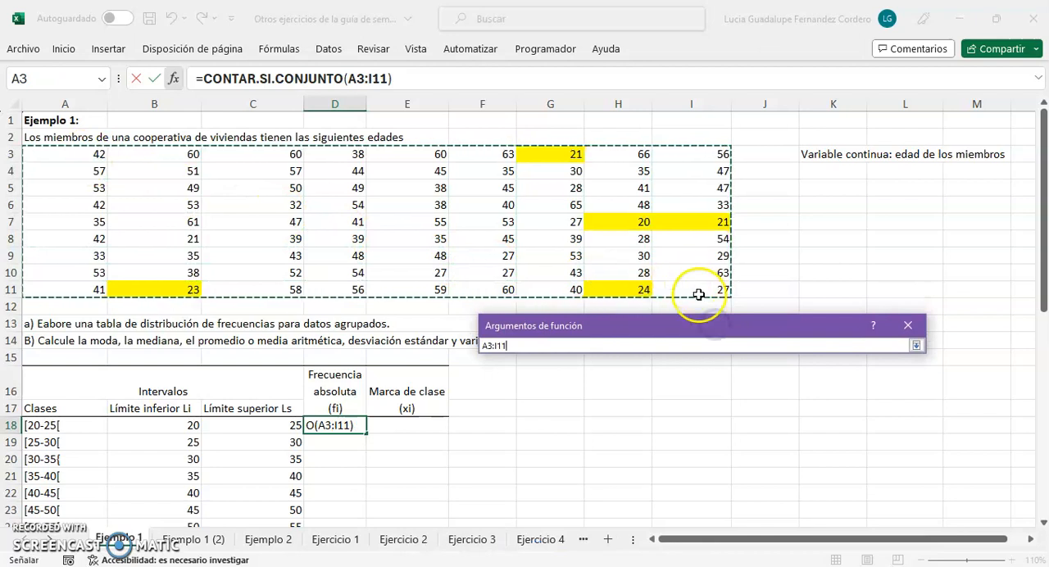
left_click(915, 346)
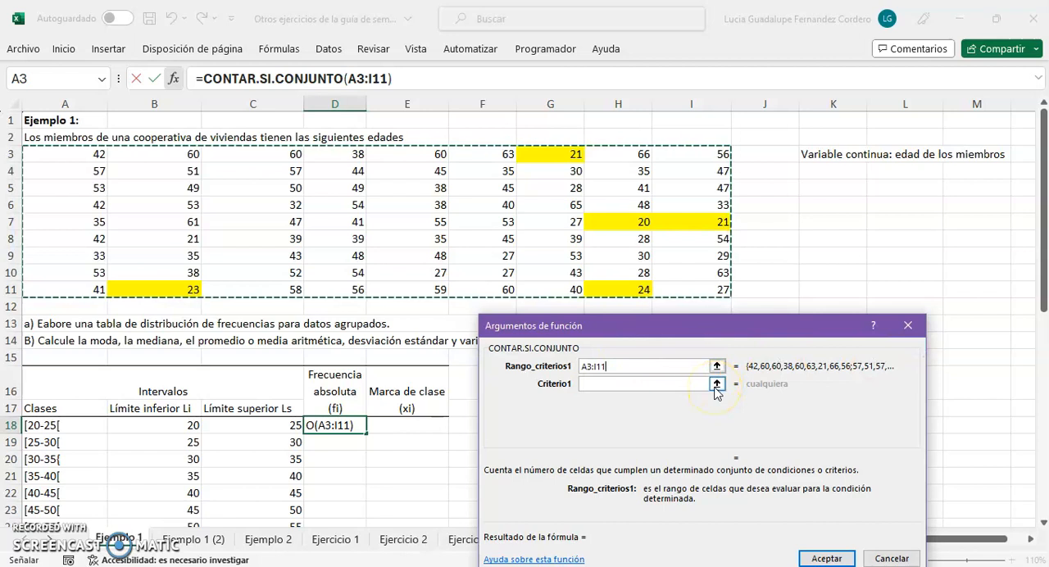
Set the first criterion to ">="&B18 so it uses the lower limit of the first class
key("super+space")
key("super+space")
key("super+space")
key("super+space")
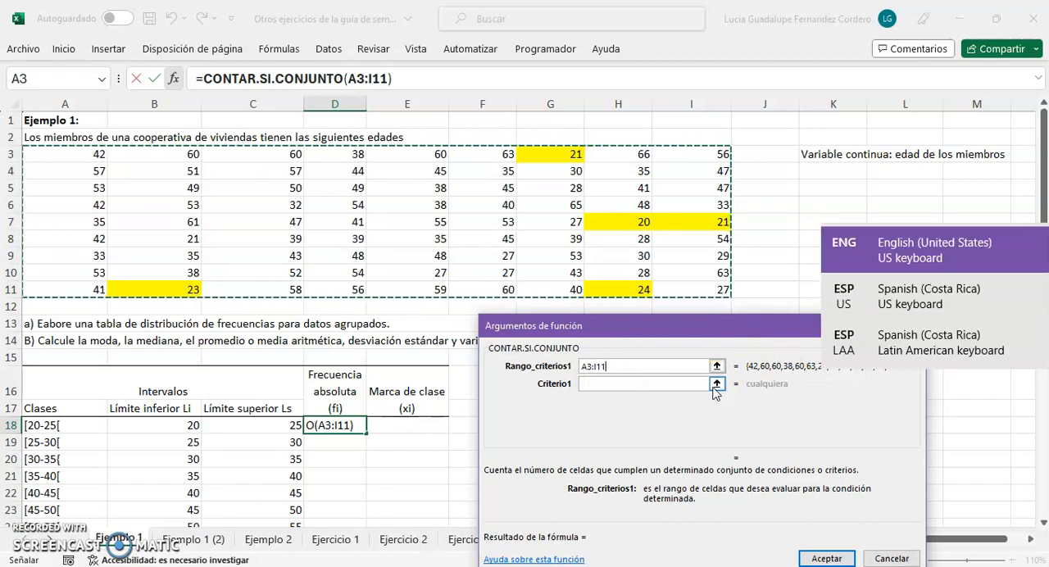
left_click(716, 383)
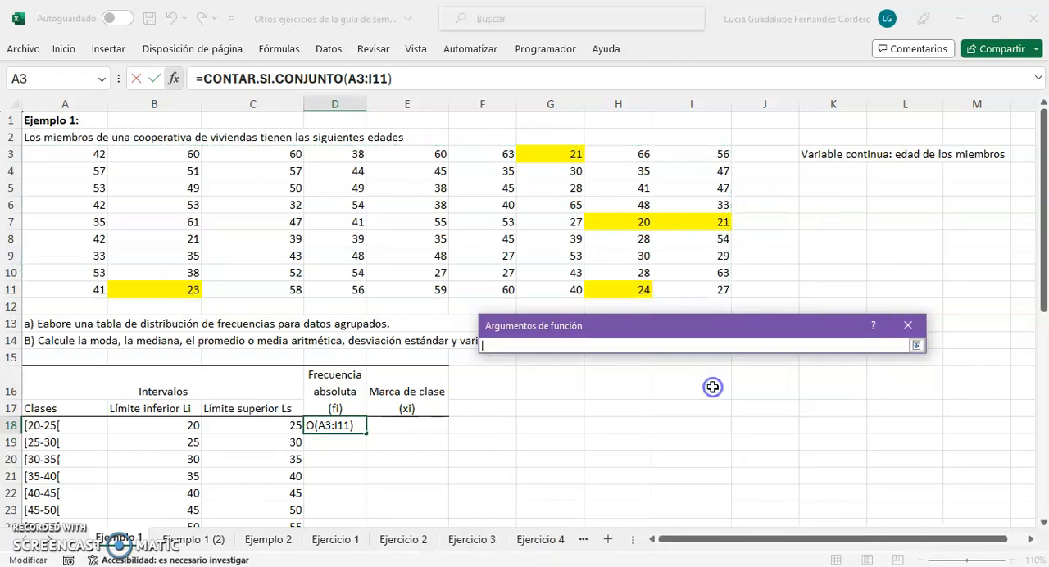
left_click(916, 344)
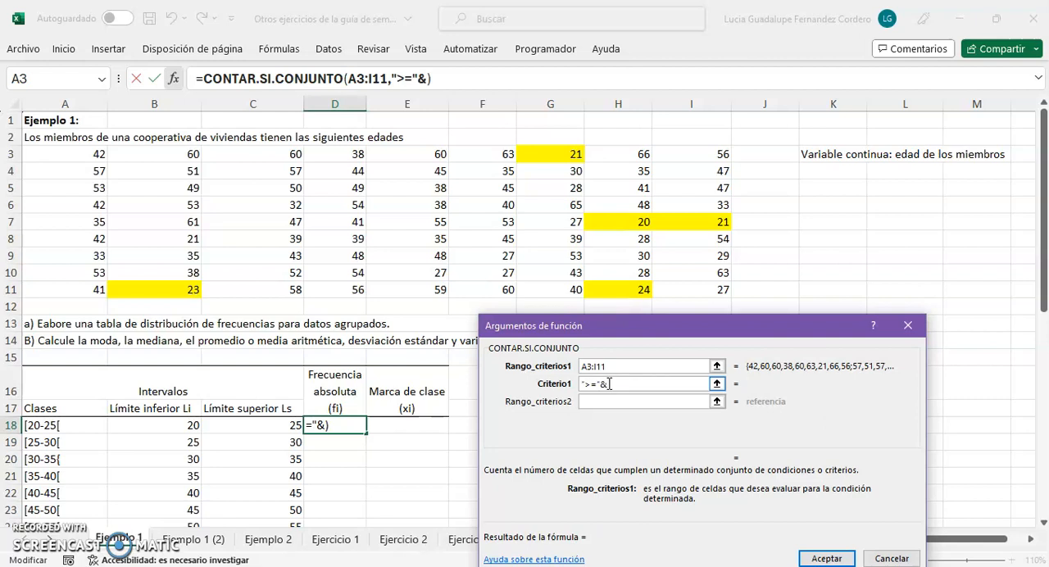
left_click(150, 432)
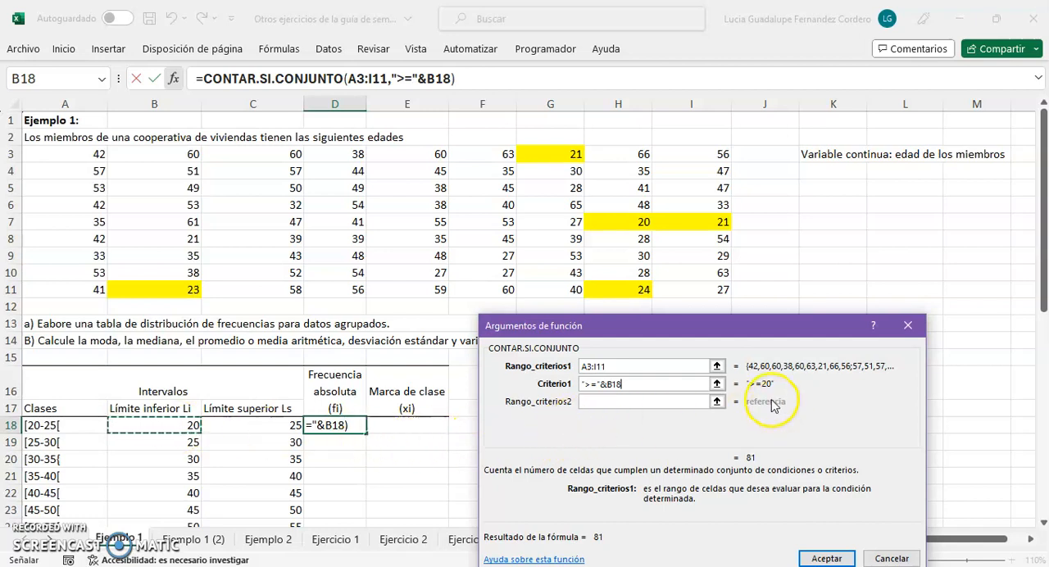
Set the function's second criteria range to the same age data, A3:I11
left_click(659, 403)
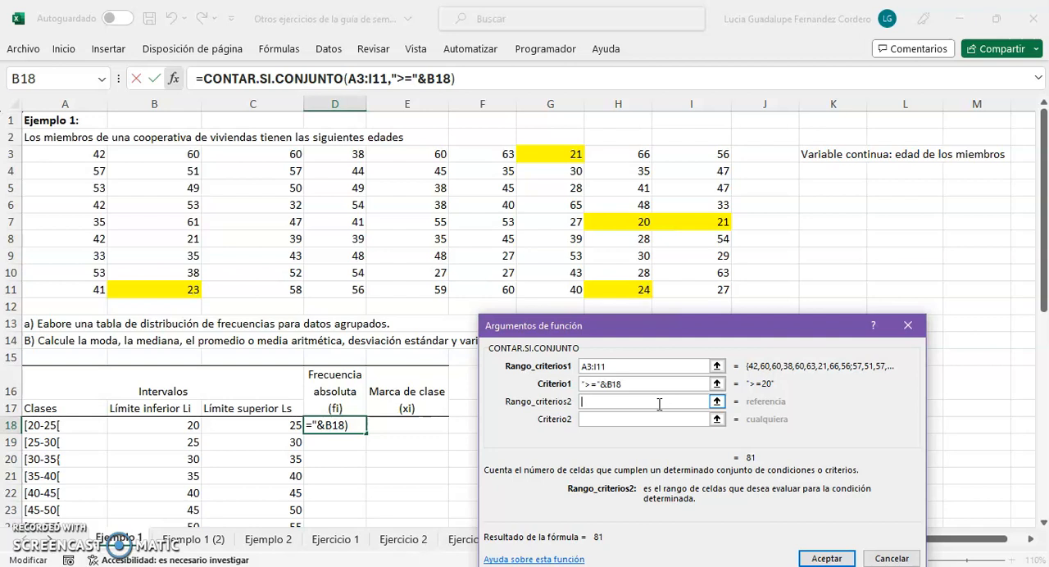
left_click(717, 402)
left_click_drag(104, 162, 698, 289)
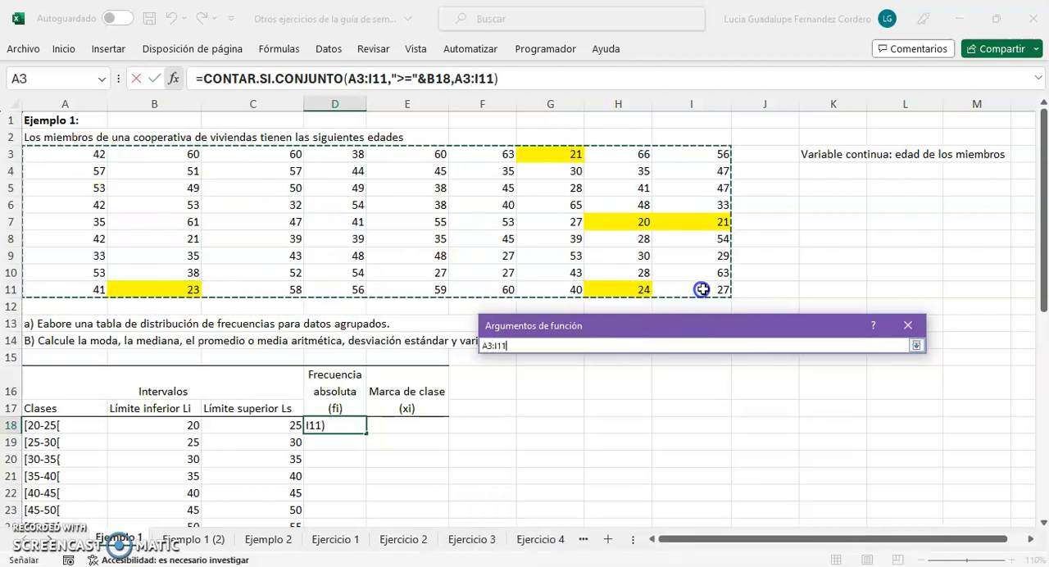
left_click(917, 345)
Set the second criterion to "<"&C18, using the first class's upper limit, and accept the function
left_click(621, 419)
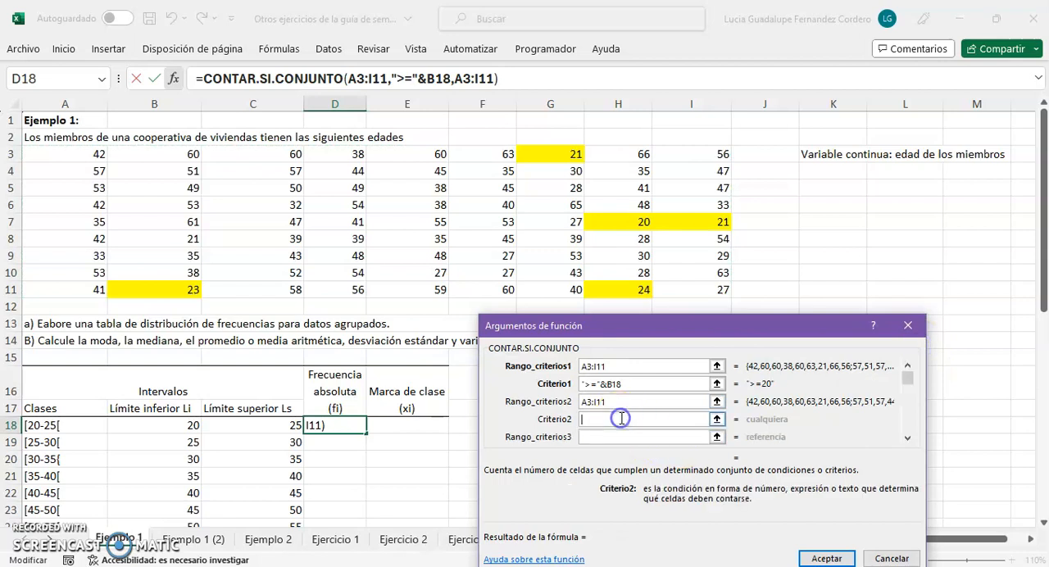
type("\"")
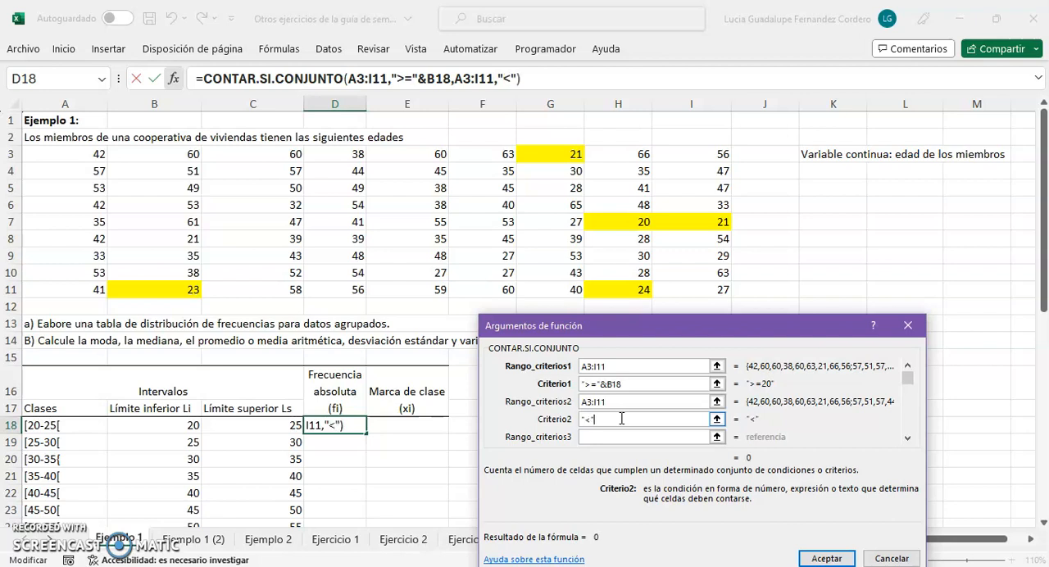
type("<\"&")
left_click(266, 425)
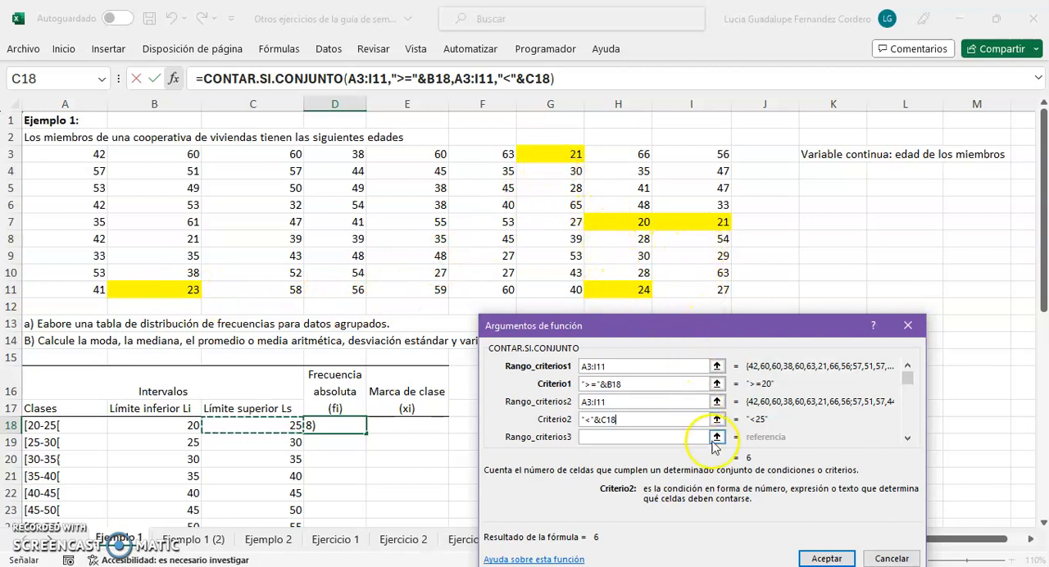
left_click(825, 558)
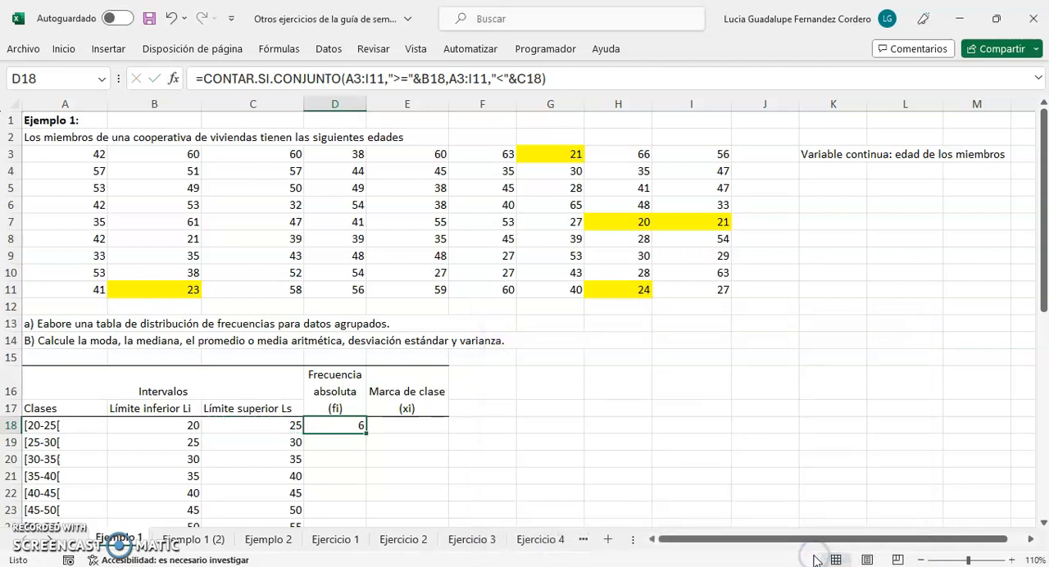
Highlight cell B8 in the age data with yellow fill, like the other ages in the first class
left_click(709, 541)
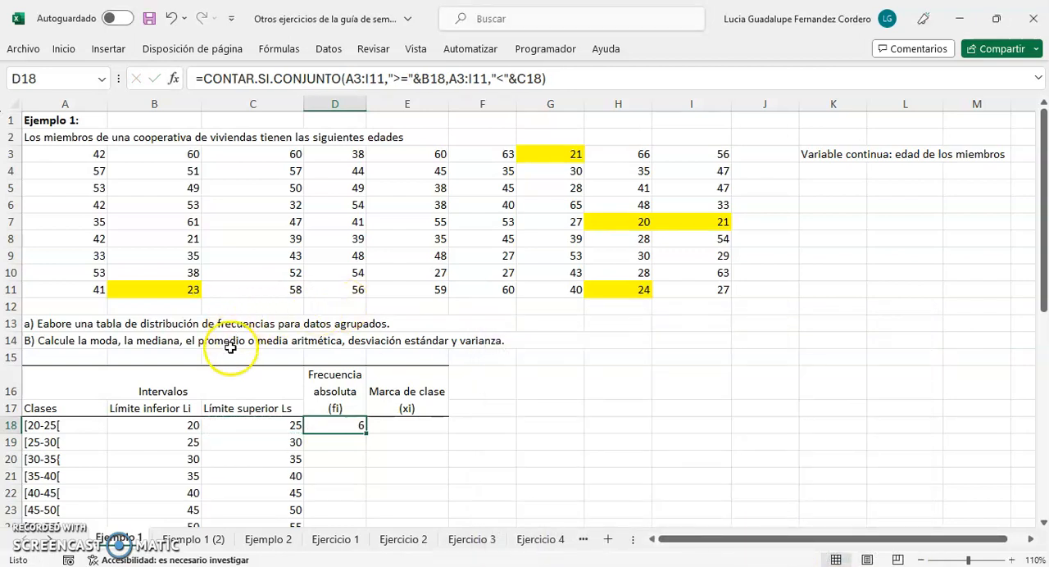
left_click(27, 541)
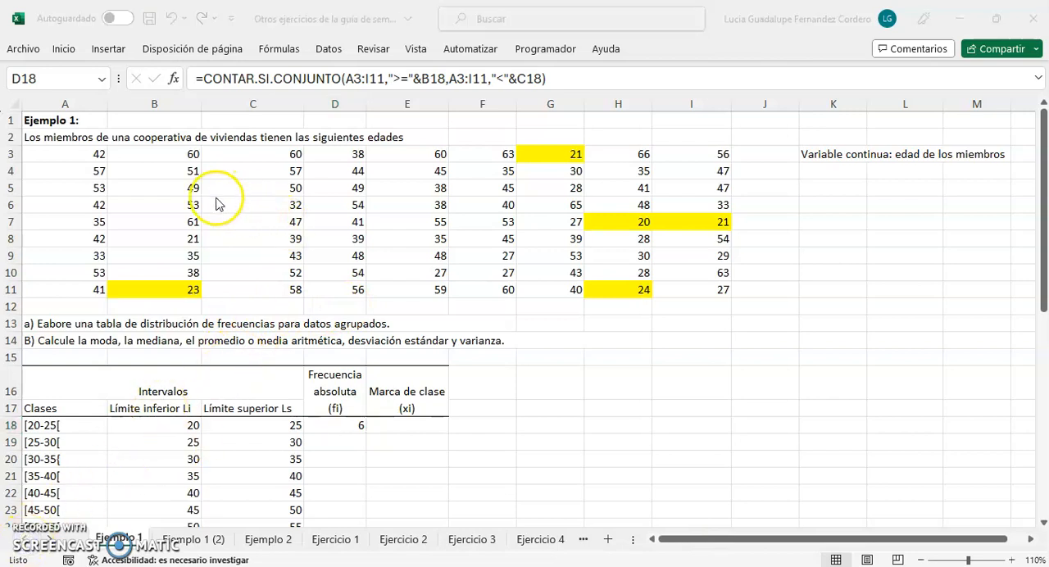
left_click(175, 238)
right_click(175, 238)
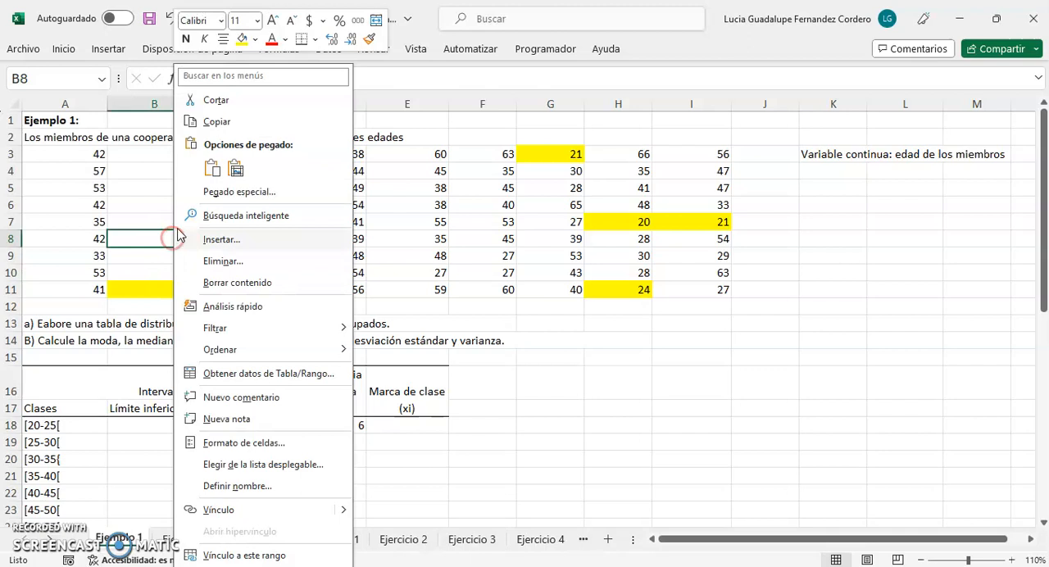
left_click(242, 40)
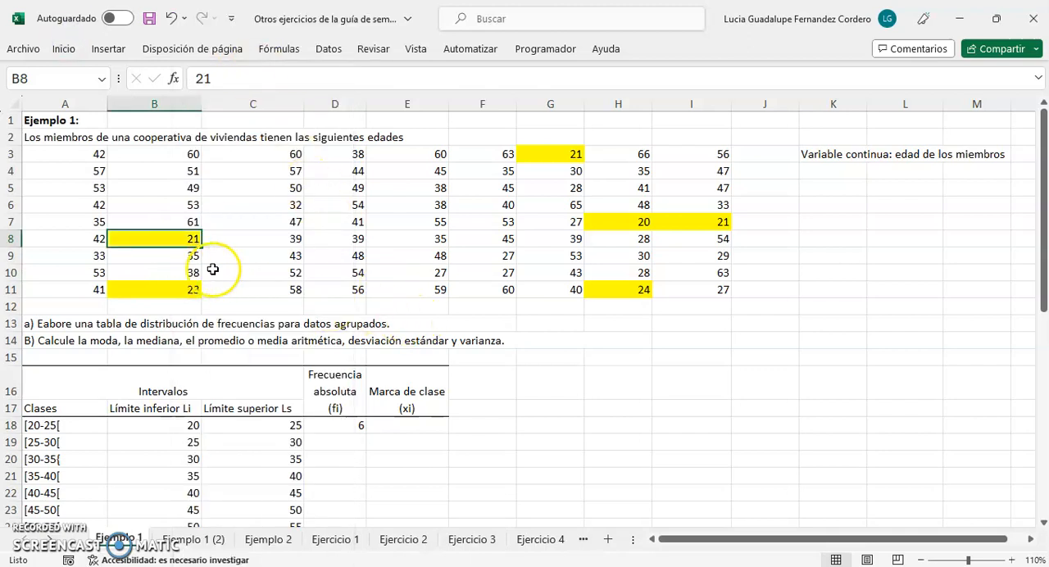
left_click(321, 278)
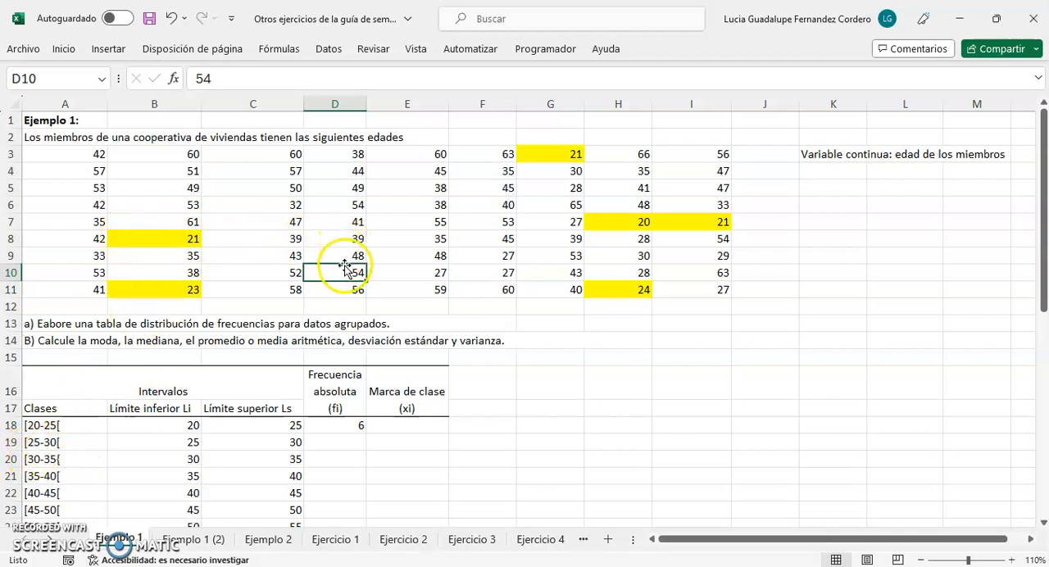
Insert the recently used CONTAR.SI.CONJUNTO function in cell D19, the absolute frequency of the [25-30[ class
left_click(338, 442)
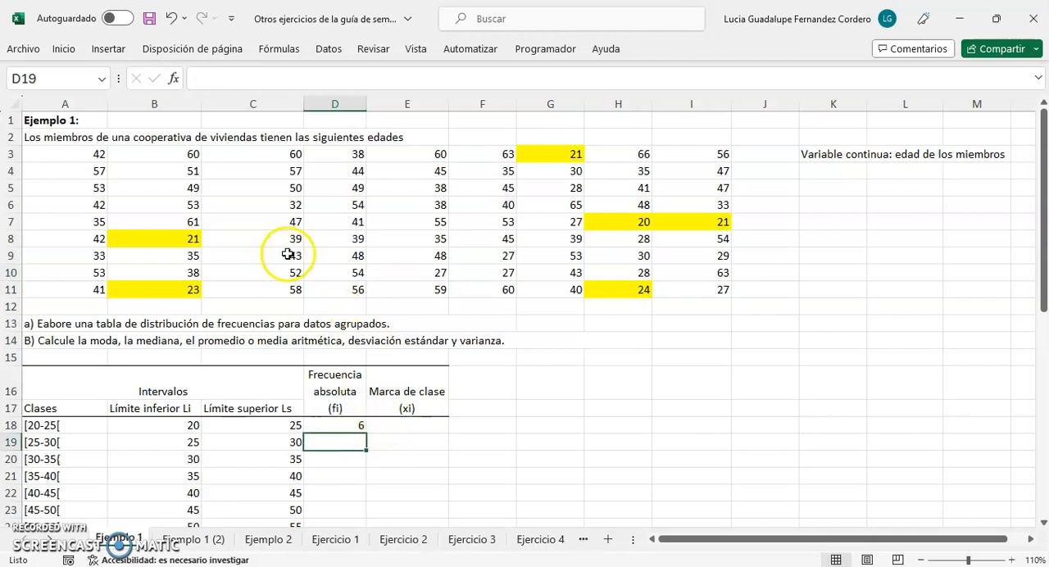
left_click(175, 80)
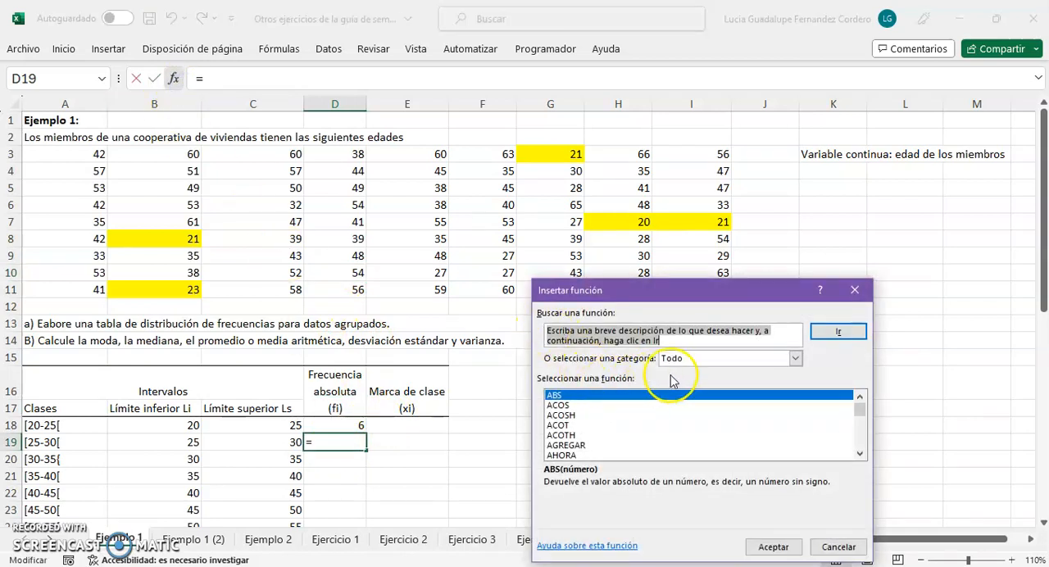
left_click(795, 359)
left_click(748, 368)
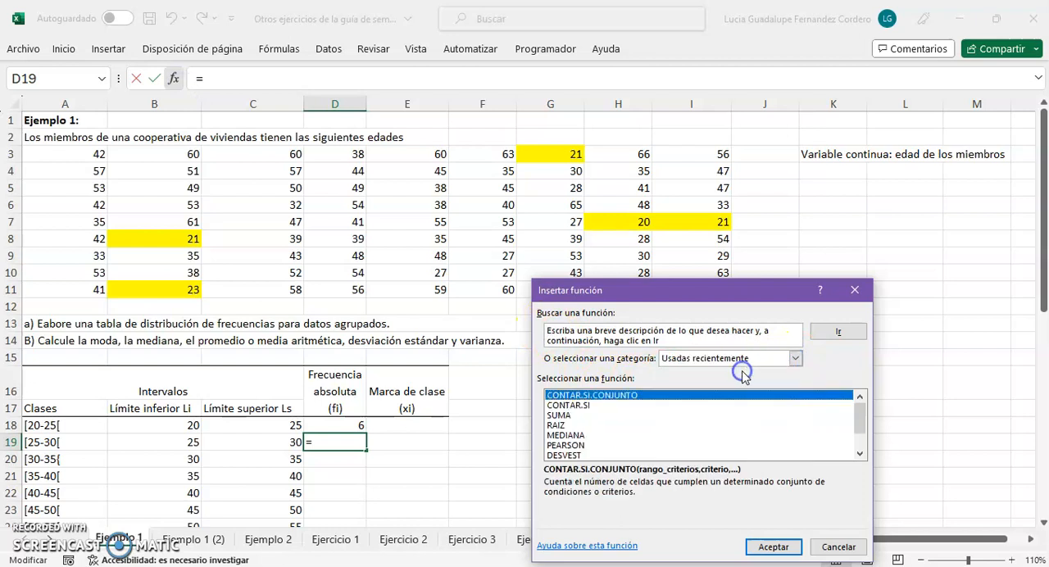
left_click(678, 399)
left_click(770, 547)
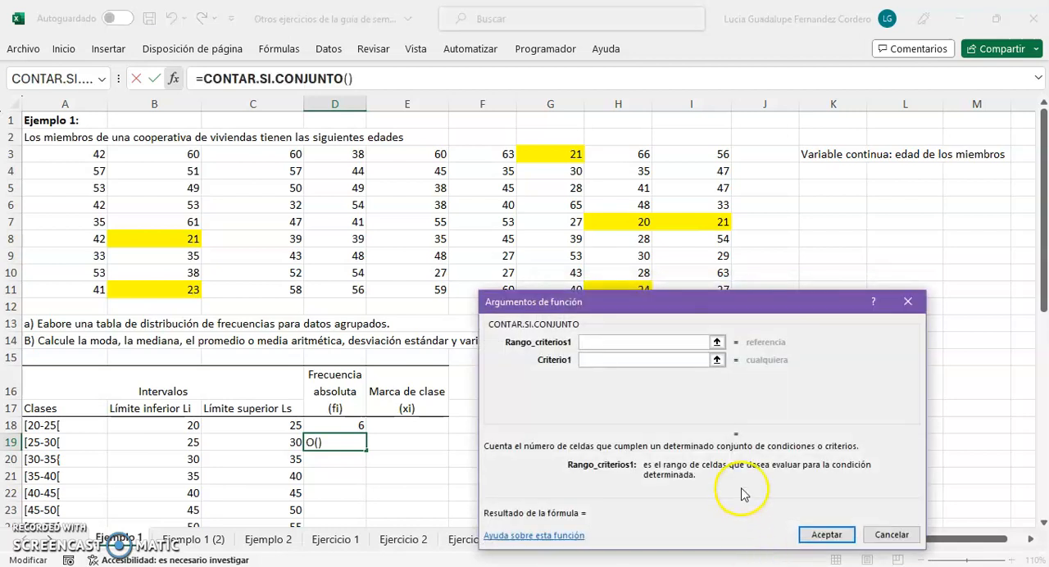
Set the first criteria range to the age data A3:I11 and its criterion to ">="&B19
left_click(717, 342)
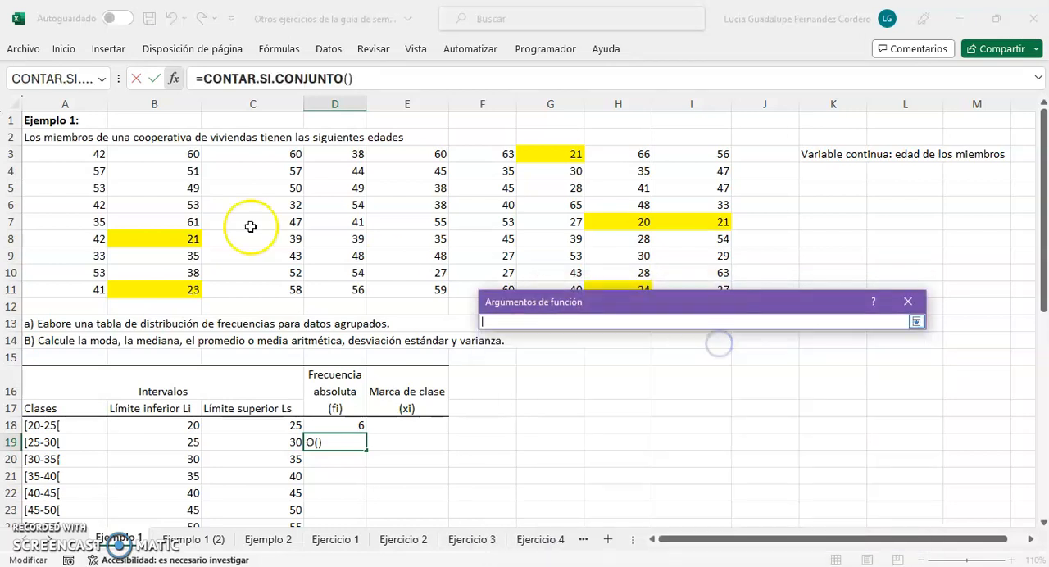
left_click_drag(75, 154, 698, 328)
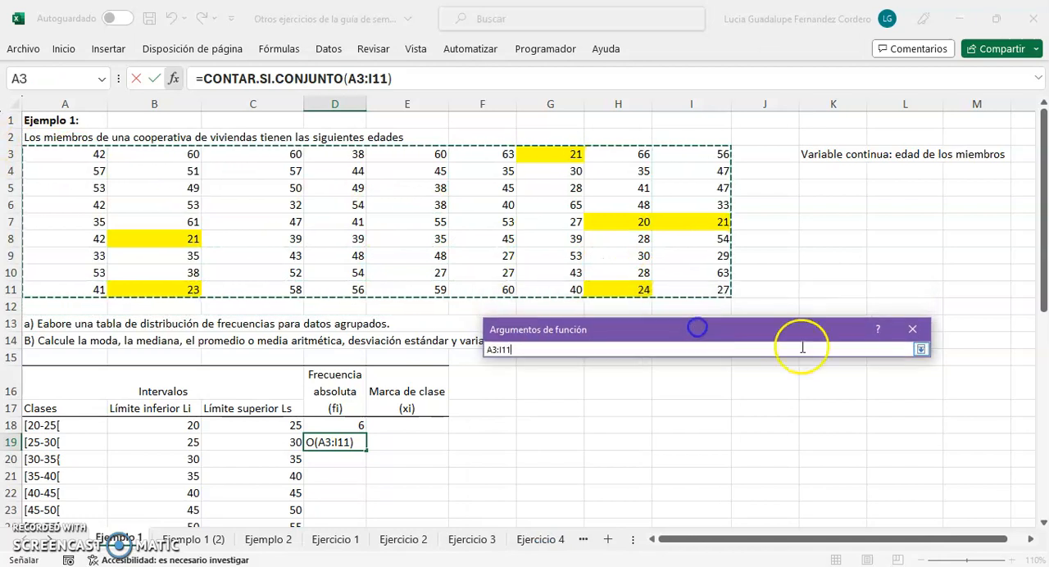
left_click(919, 350)
left_click(608, 387)
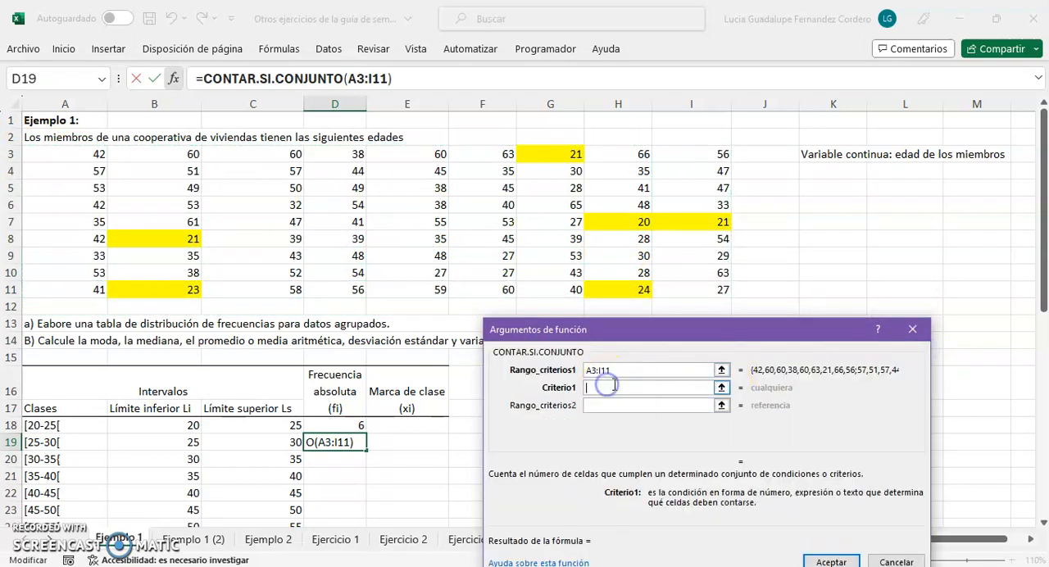
type("\"")
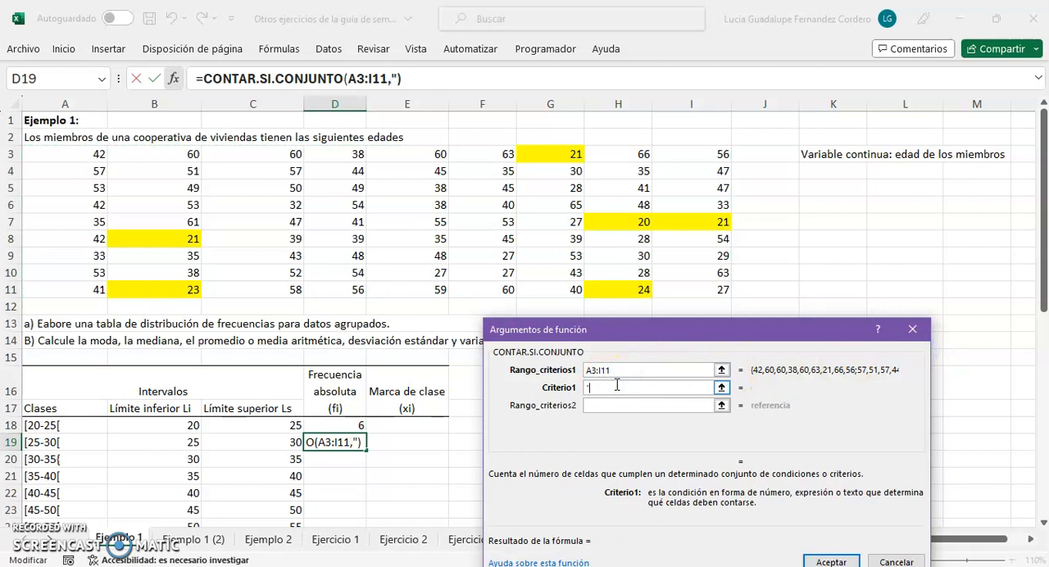
type(">=\"&")
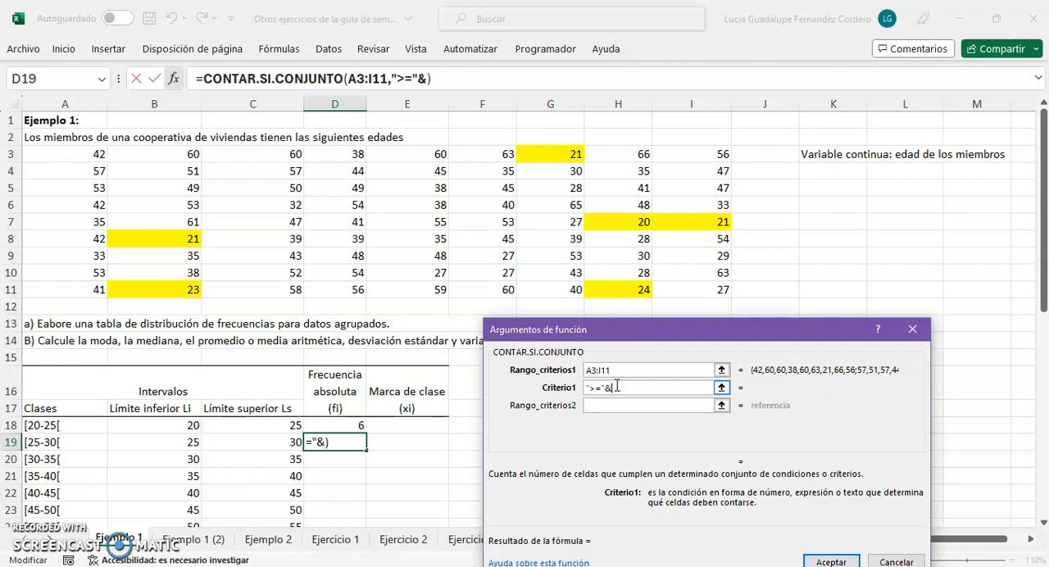
left_click(177, 441)
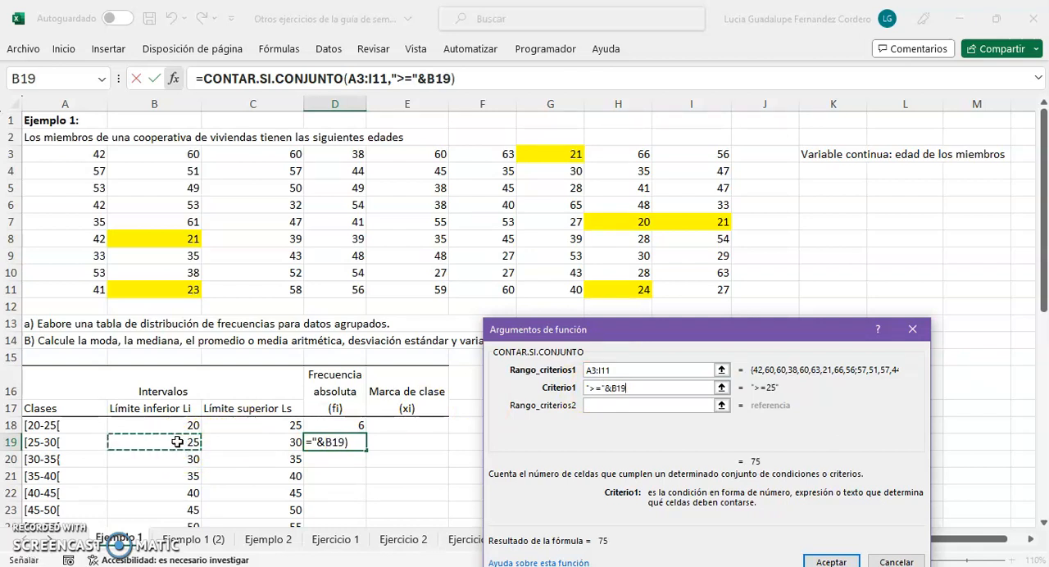
left_click(145, 440)
Set the second criteria range to the age data A3:I11 and its criterion to "<"&C19
left_click(724, 404)
left_click_drag(82, 154, 664, 290)
left_click(921, 349)
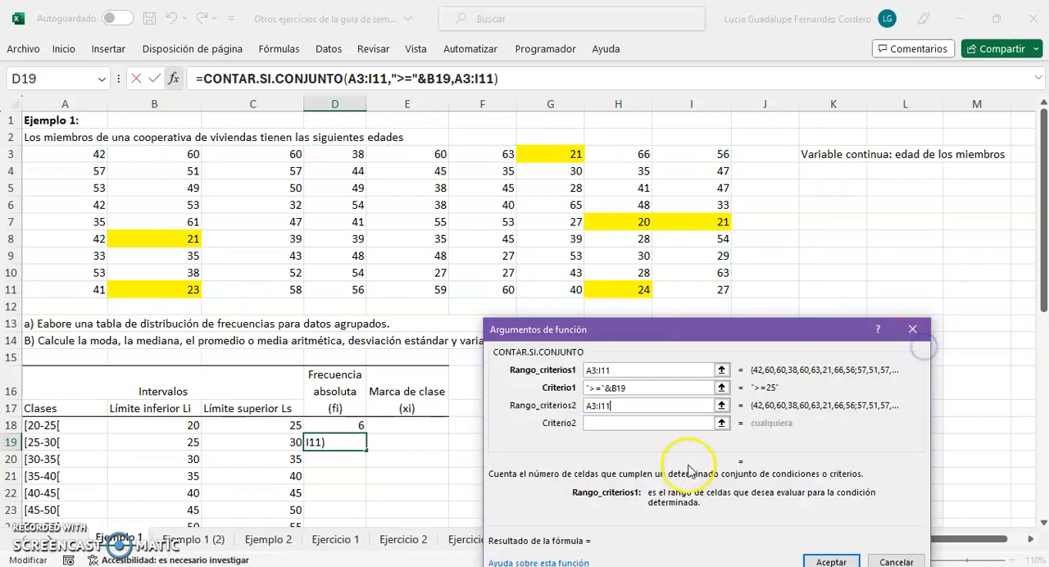
left_click(632, 422)
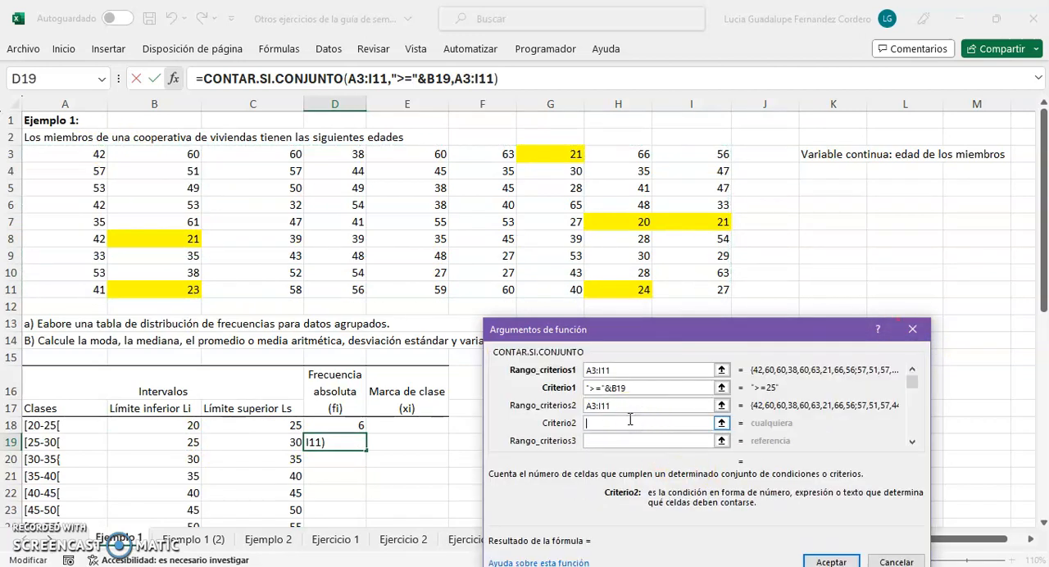
type("\"<\"&")
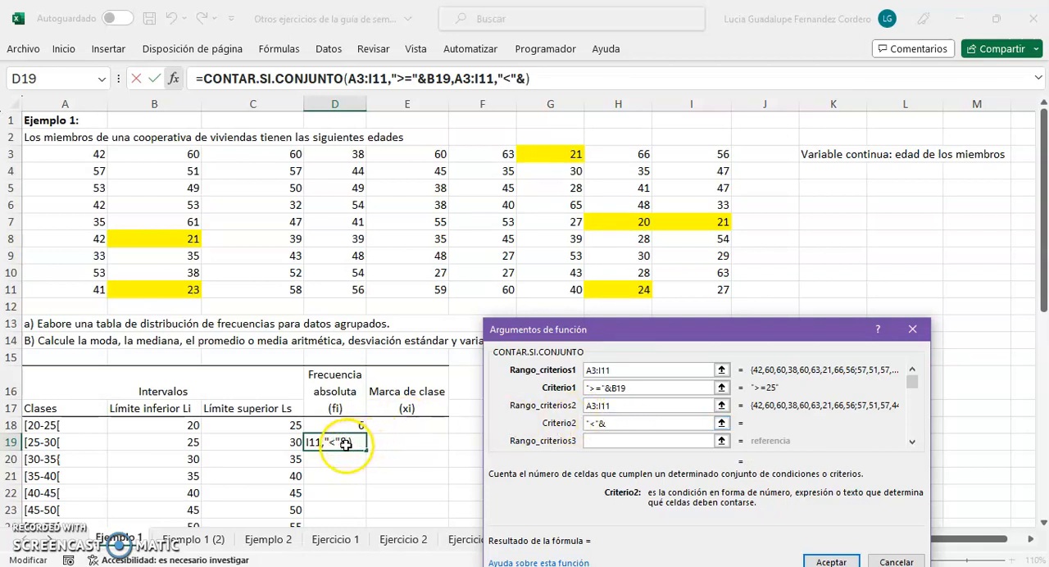
left_click(261, 443)
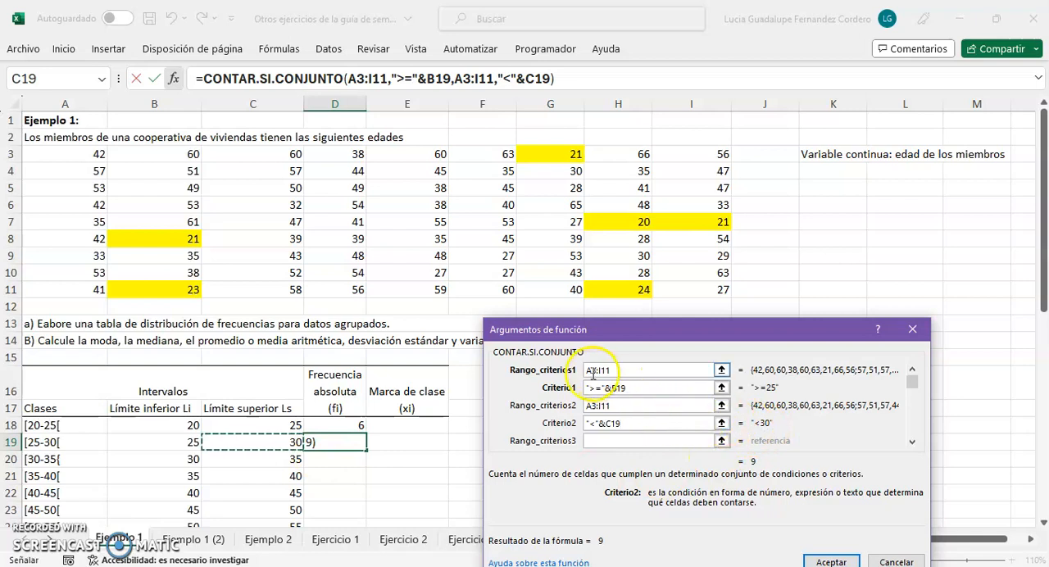
Make the first criteria range absolute as $A$3:$I$11
left_click(588, 370)
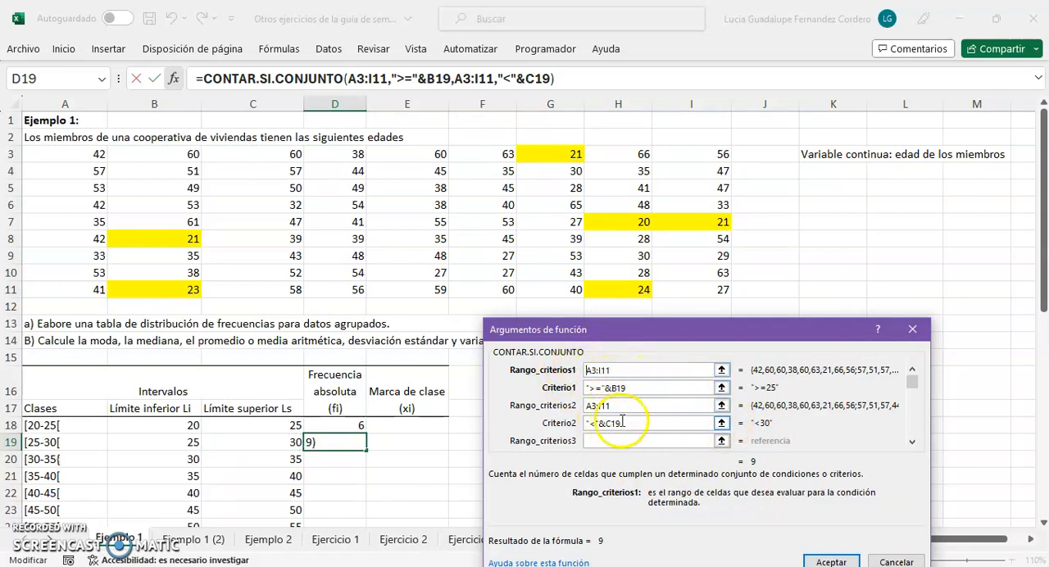
type("$A")
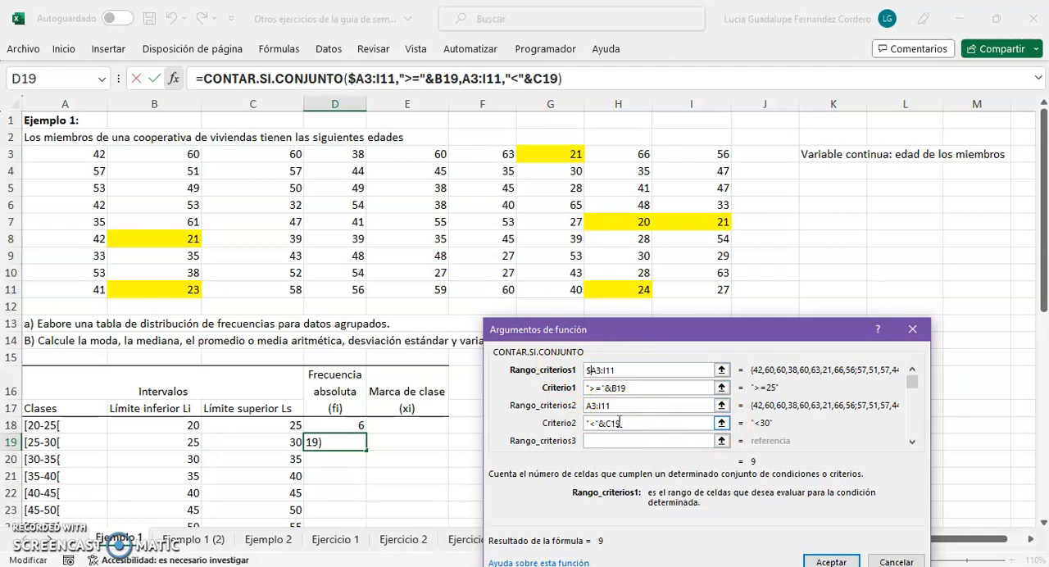
type("$3:")
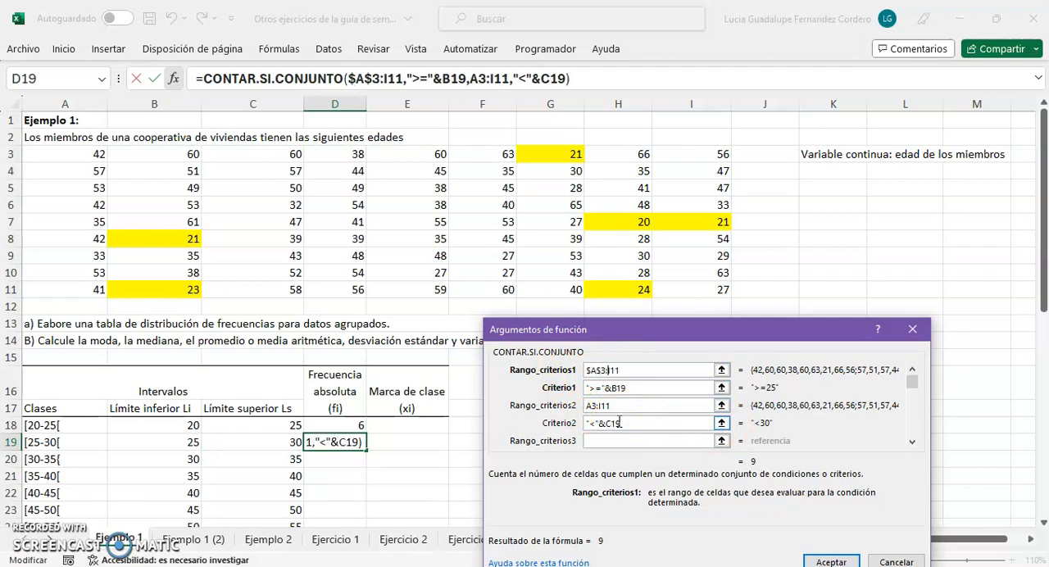
type("$I$")
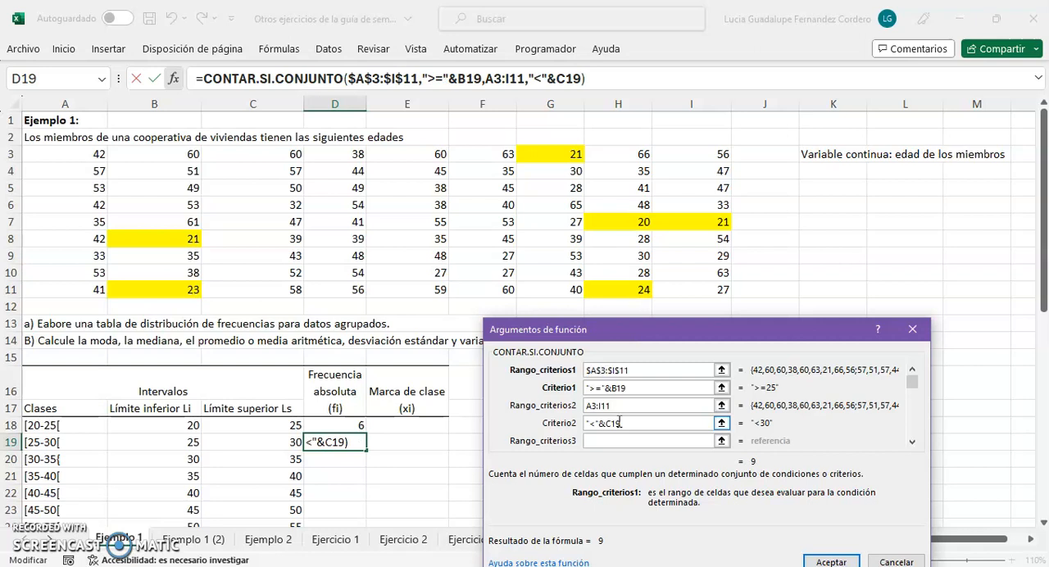
Make the second criteria range absolute as $A$3:$I$11 and accept the function in D19
left_click(594, 406)
left_click(596, 406)
type("$")
key("Right")
type("$A$3:")
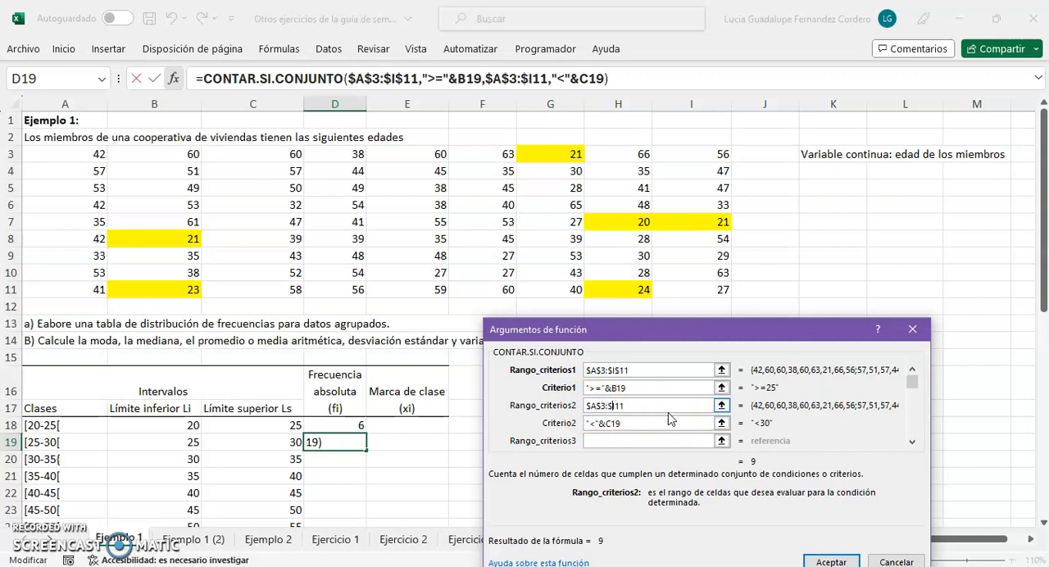
type("$")
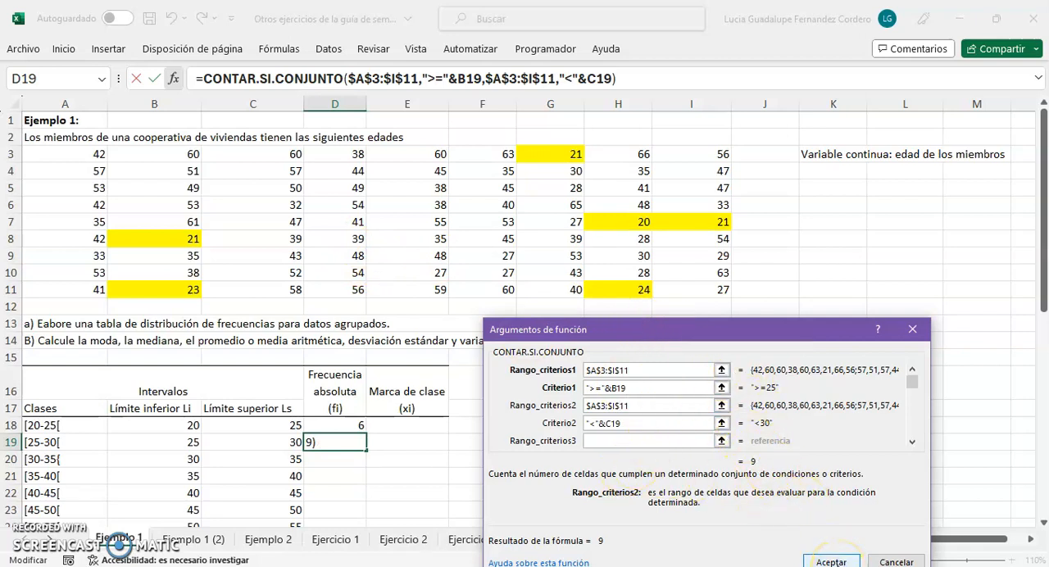
left_click(831, 562)
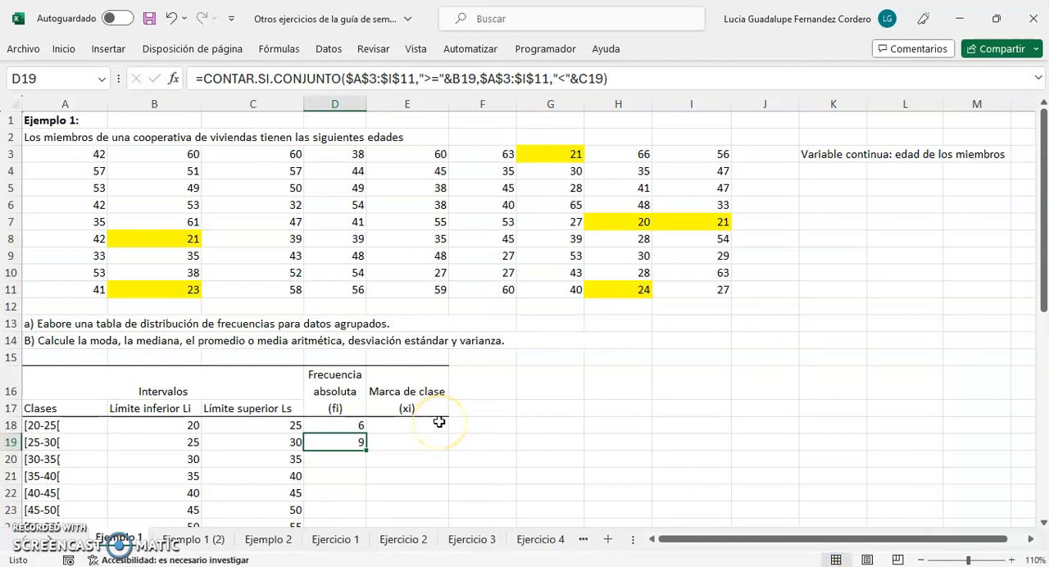
Fill the D19 frequency formula down to D27 and check the references of the copied formula in D20
scroll(439, 422, "down", 2)
left_click_drag(365, 348, 347, 482)
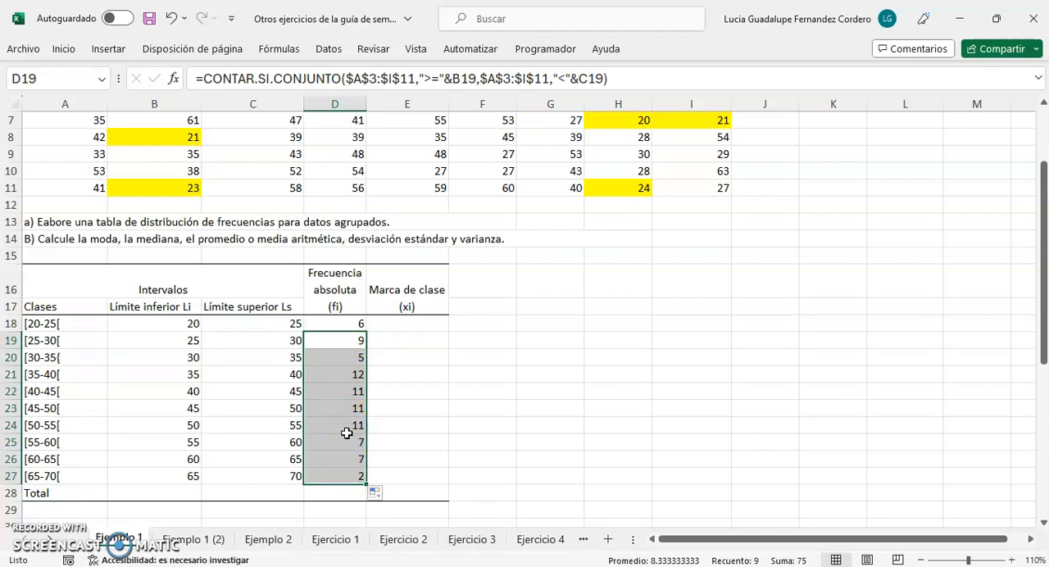
left_click(349, 357)
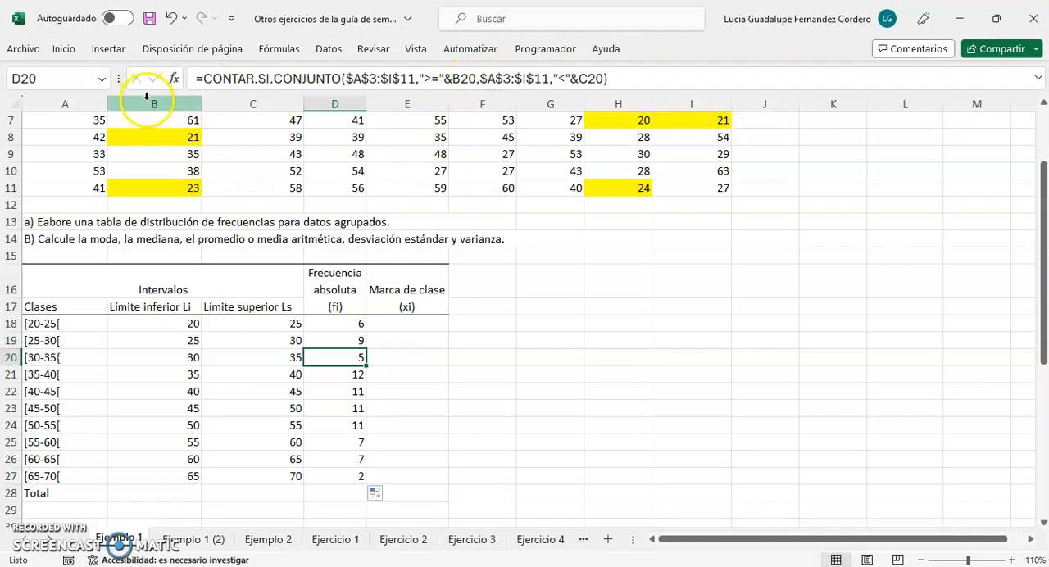
left_click(139, 359)
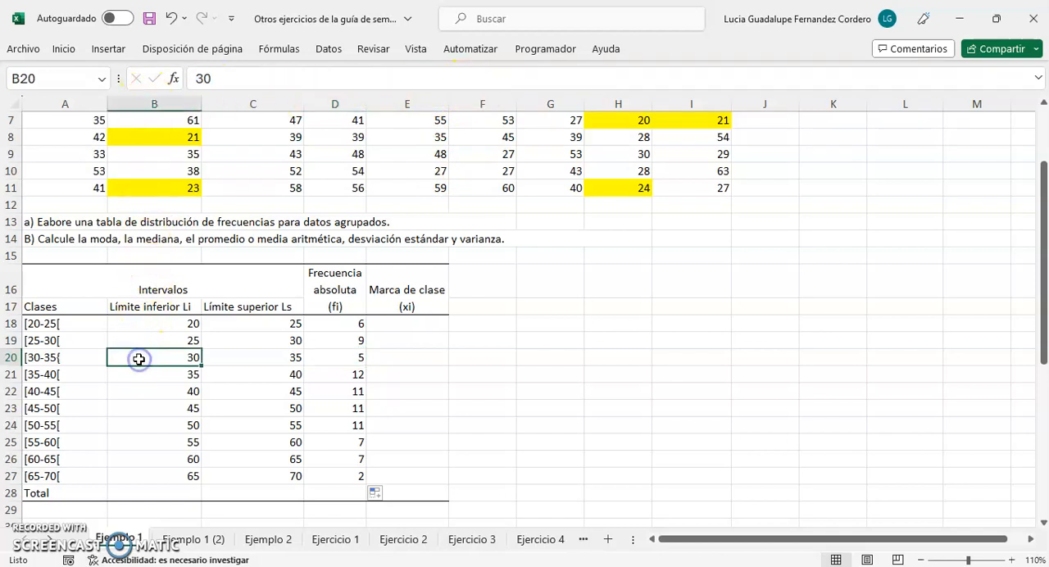
left_click(316, 357)
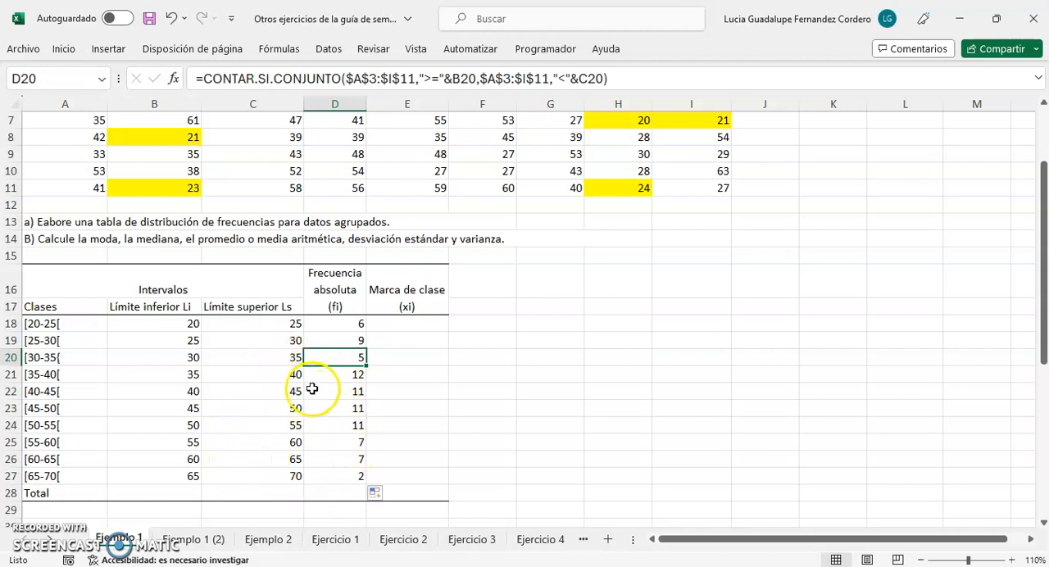
left_click(340, 494)
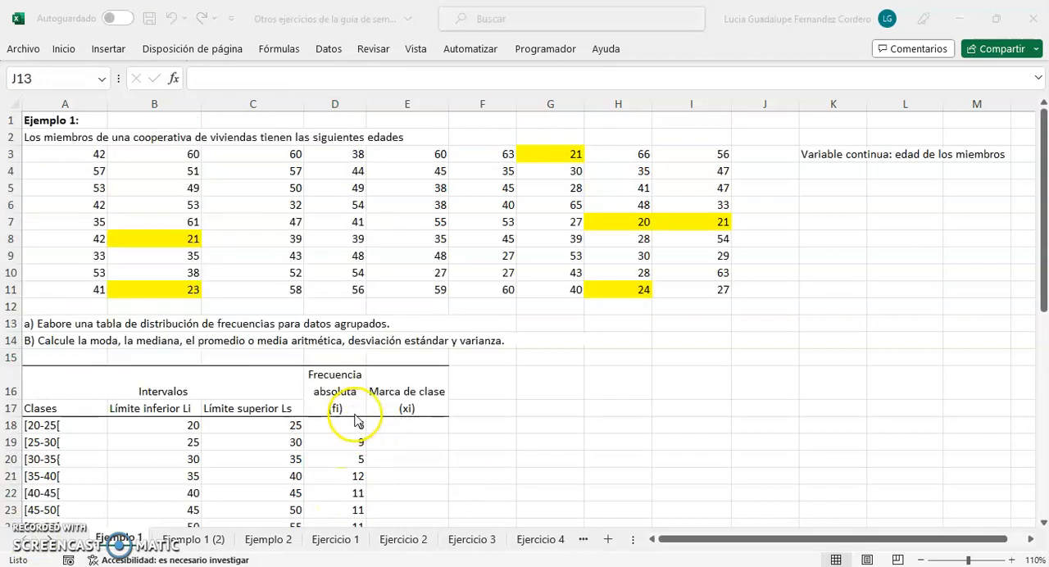
scroll(358, 420, "down", 2)
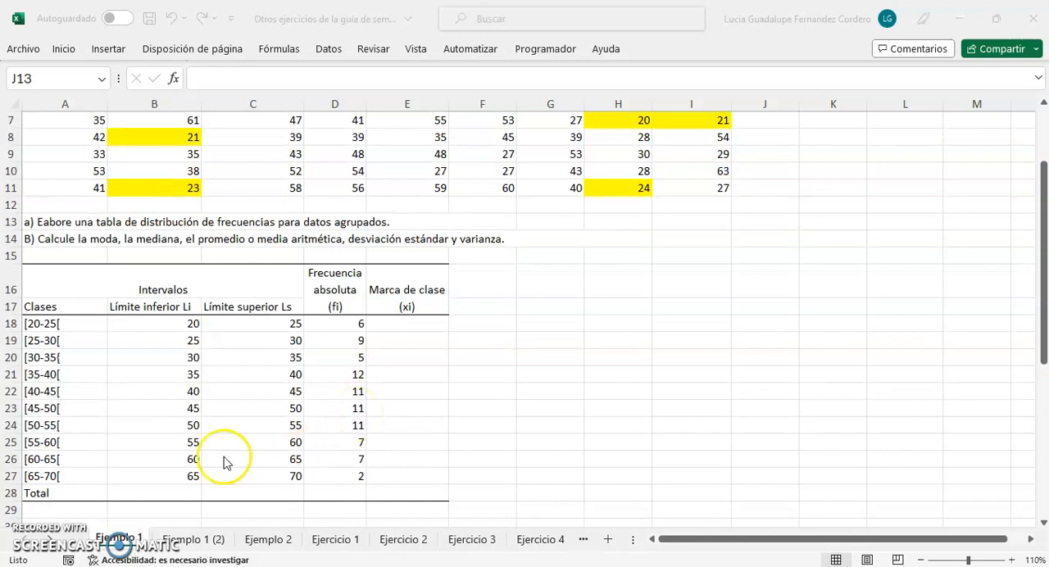
left_click(35, 493)
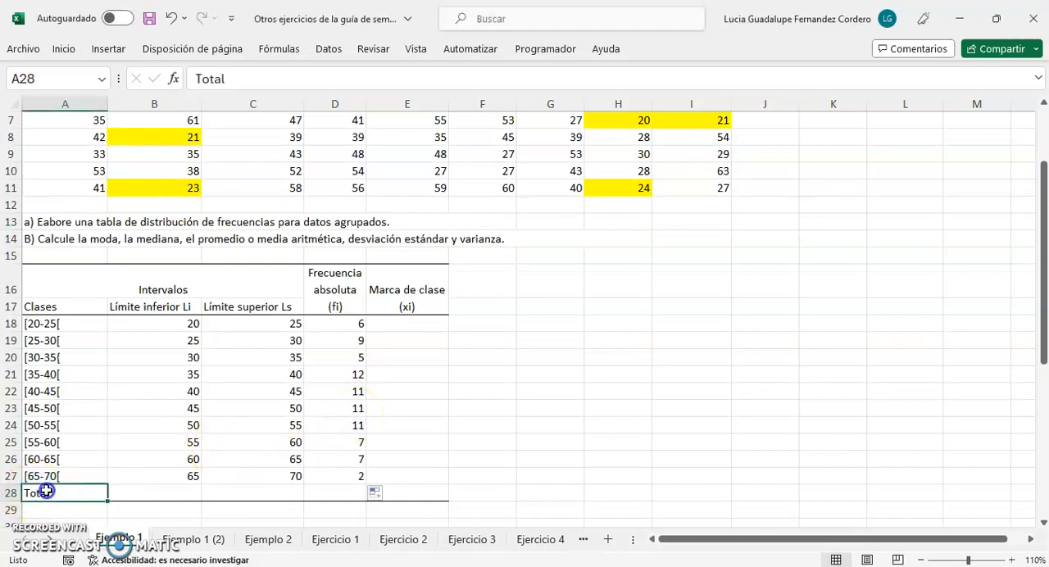
left_click(324, 493)
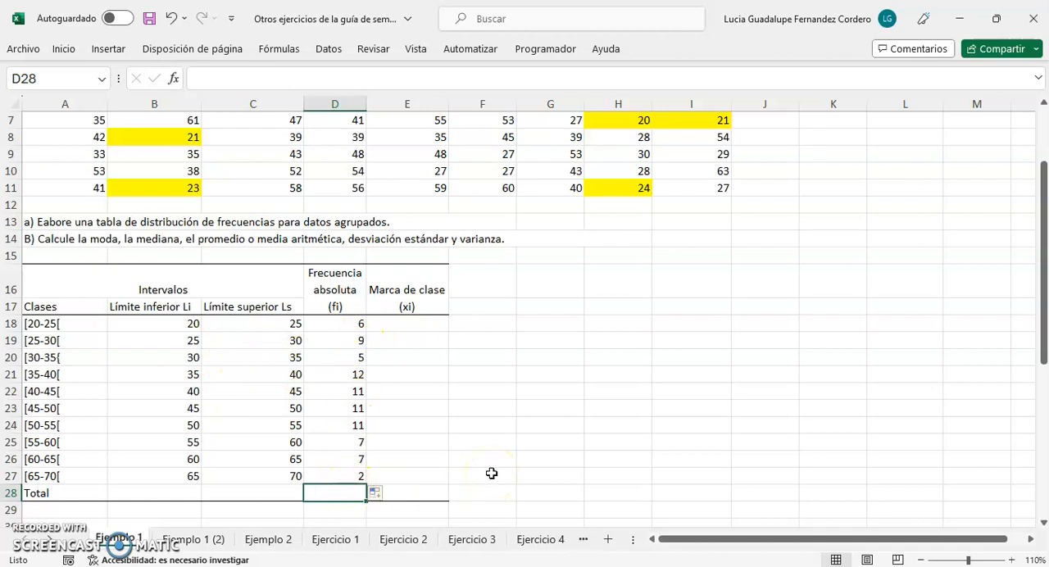
Insert the CONTAR function in cell J13, choosing it from the complete function list
scroll(680, 369, "up", 1)
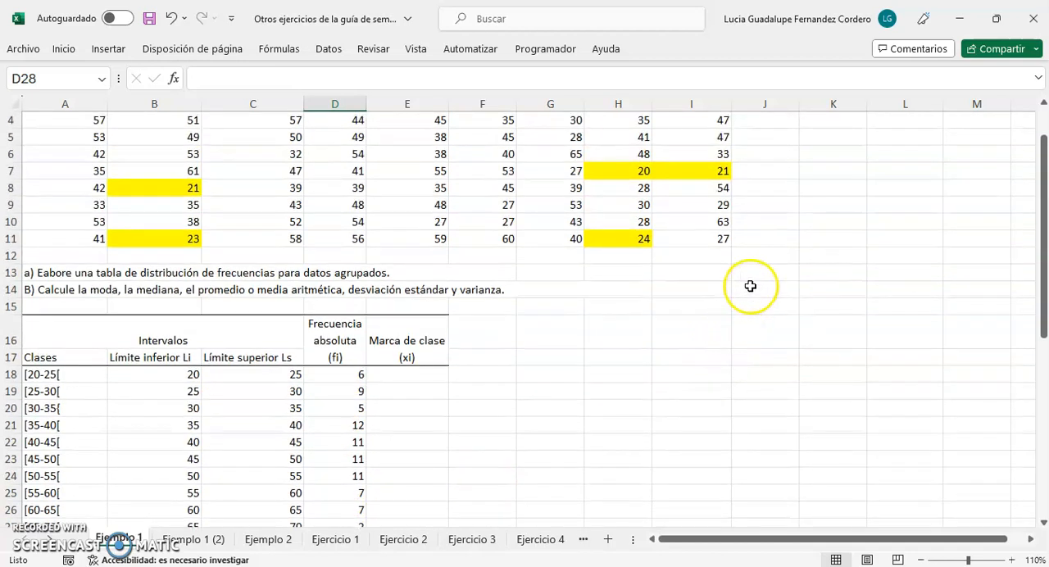
left_click(783, 271)
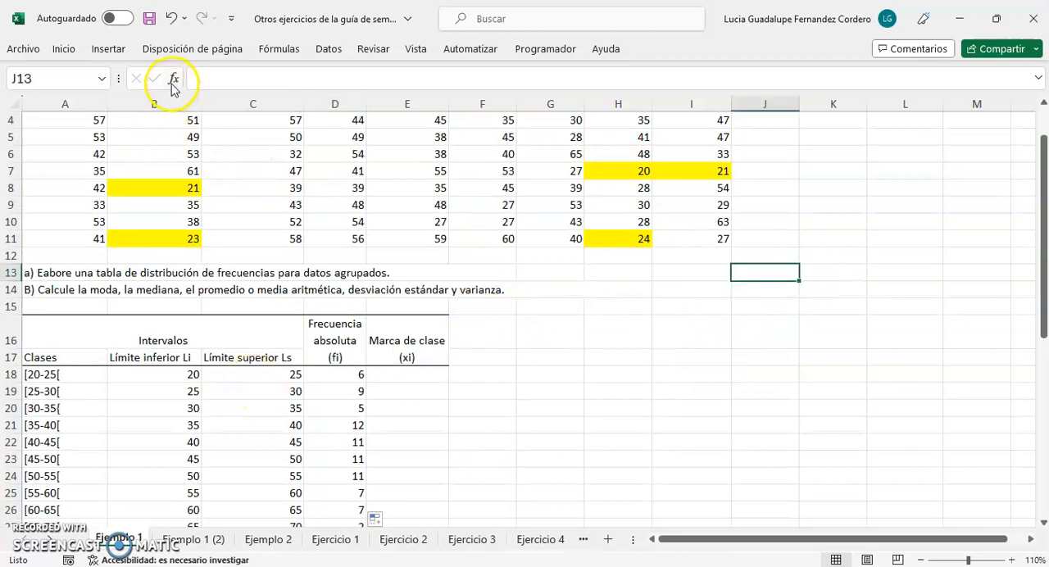
scroll(210, 175, "up", 1)
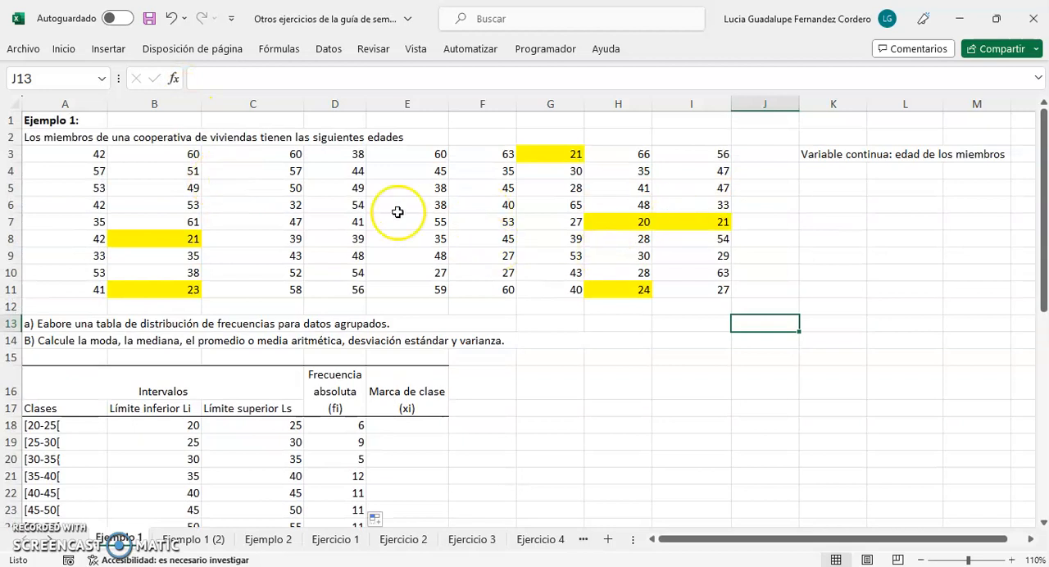
left_click(173, 77)
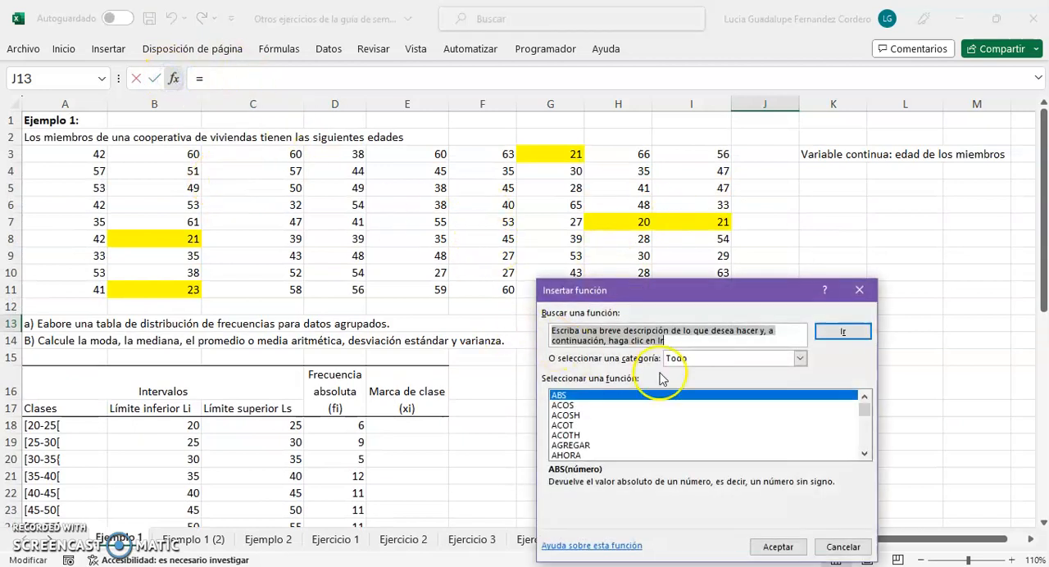
left_click(799, 358)
scroll(737, 406, "down", 1)
scroll(733, 406, "up", 1)
left_click(696, 382)
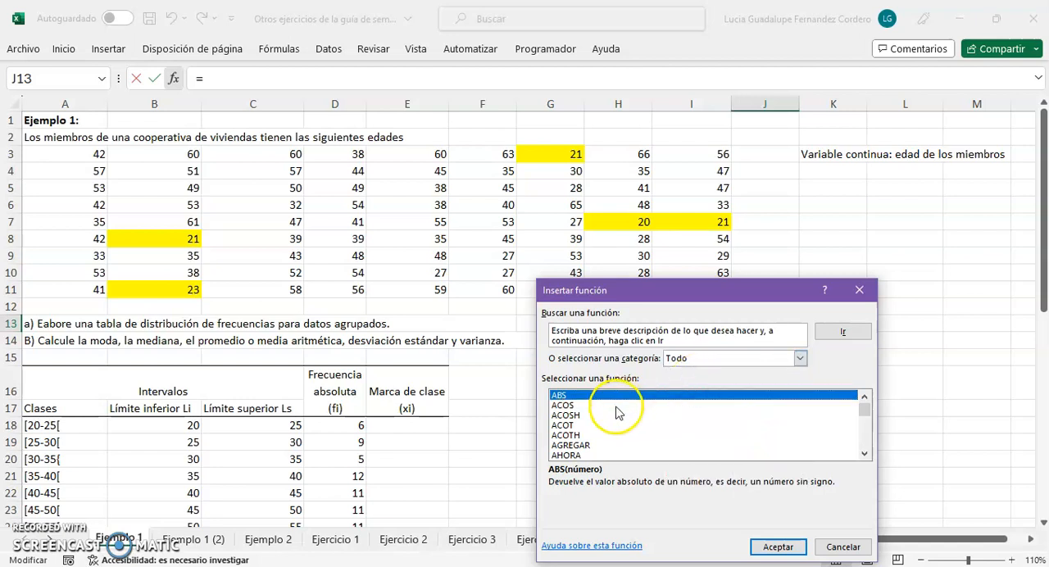
scroll(616, 412, "down", 20)
scroll(596, 425, "down", 2)
left_click(572, 445)
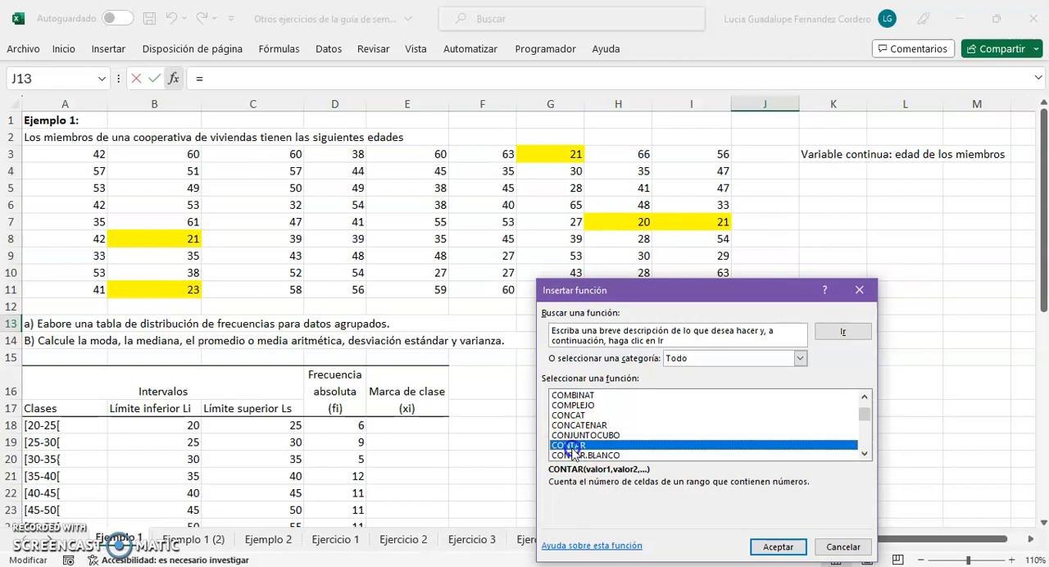
left_click(782, 547)
Set the CONTAR argument in J13 to the age data A3:I11 and accept the function
left_click(725, 342)
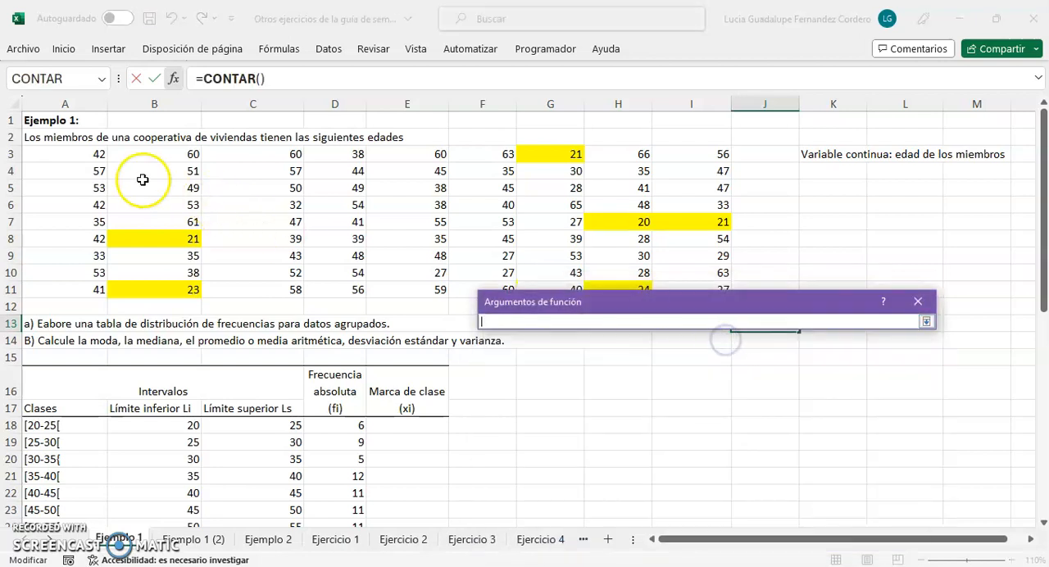
left_click_drag(78, 154, 684, 288)
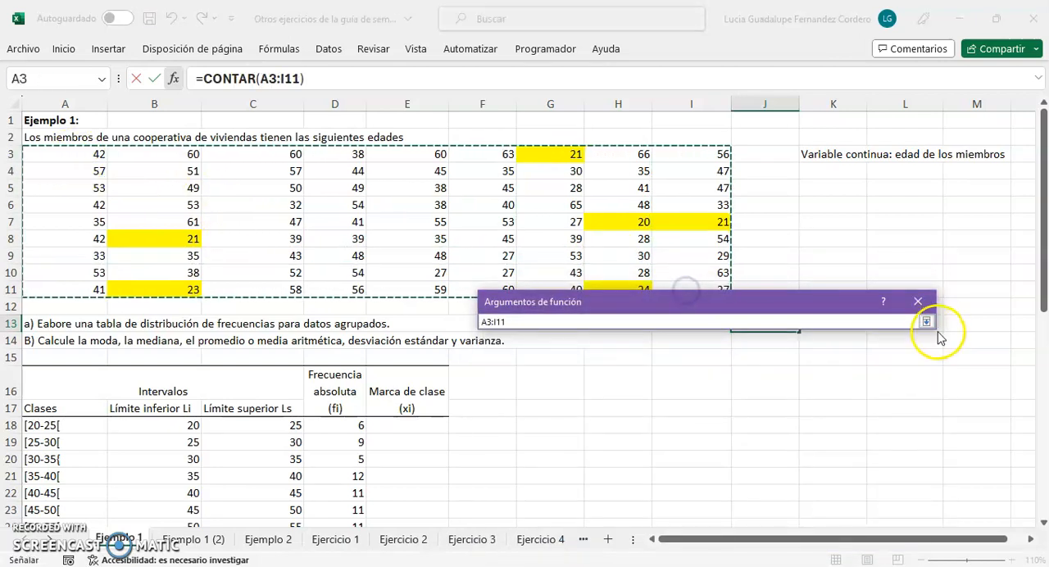
left_click(926, 321)
left_click(835, 534)
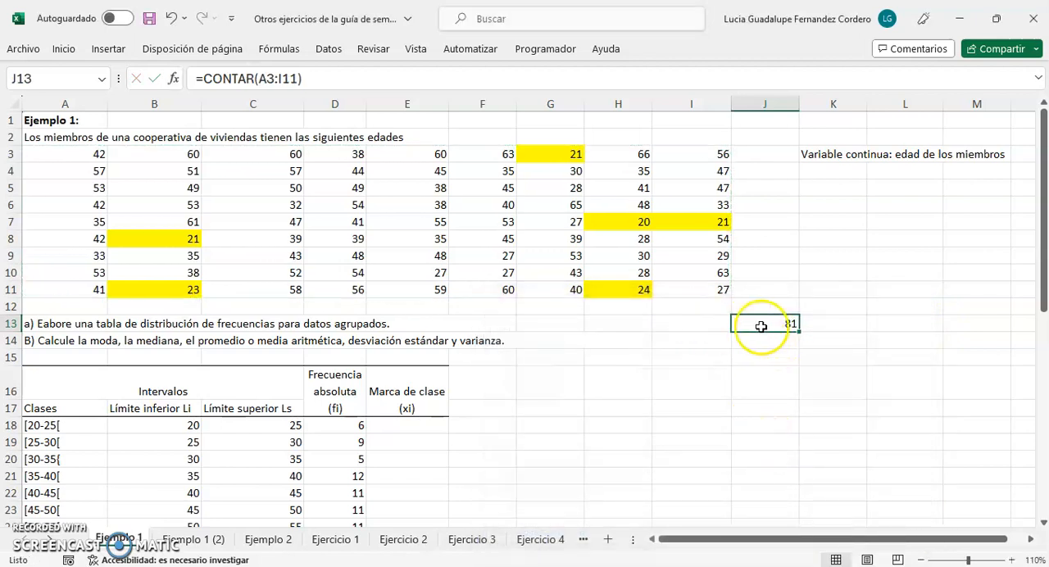
Label the count of data by entering "n=" in cell I13
left_click(708, 324)
type("n=")
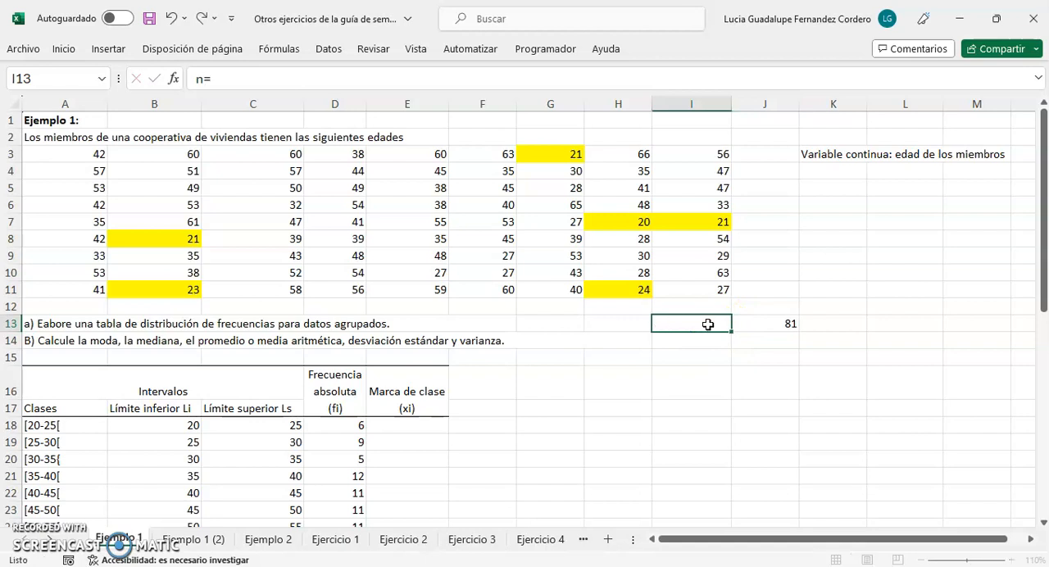
key("Return")
left_click(706, 324)
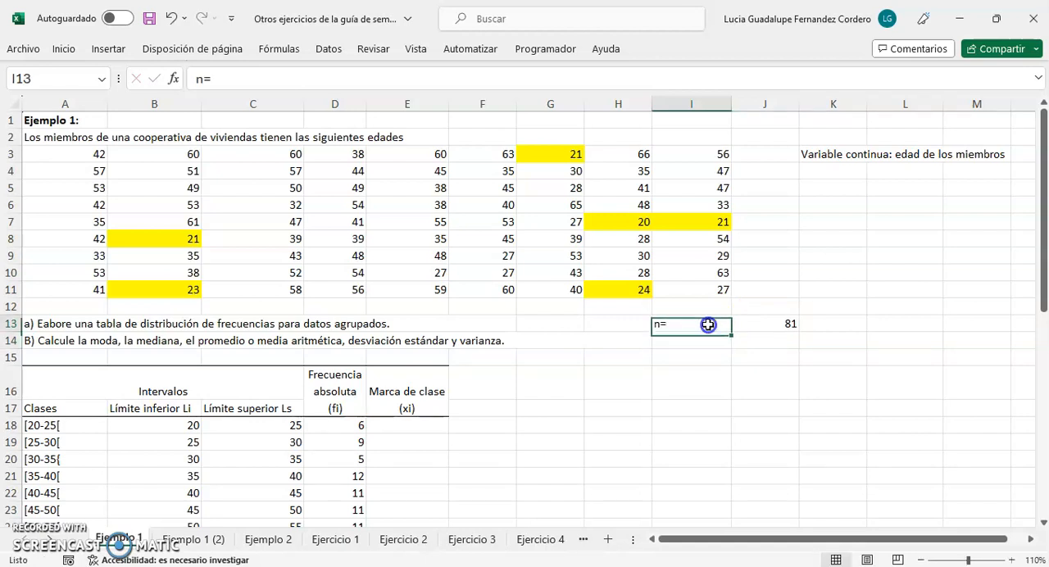
Total the absolute frequencies D18:D27 with SUMA in D28 and compare the total with the data count in J13
scroll(416, 464, "down", 2)
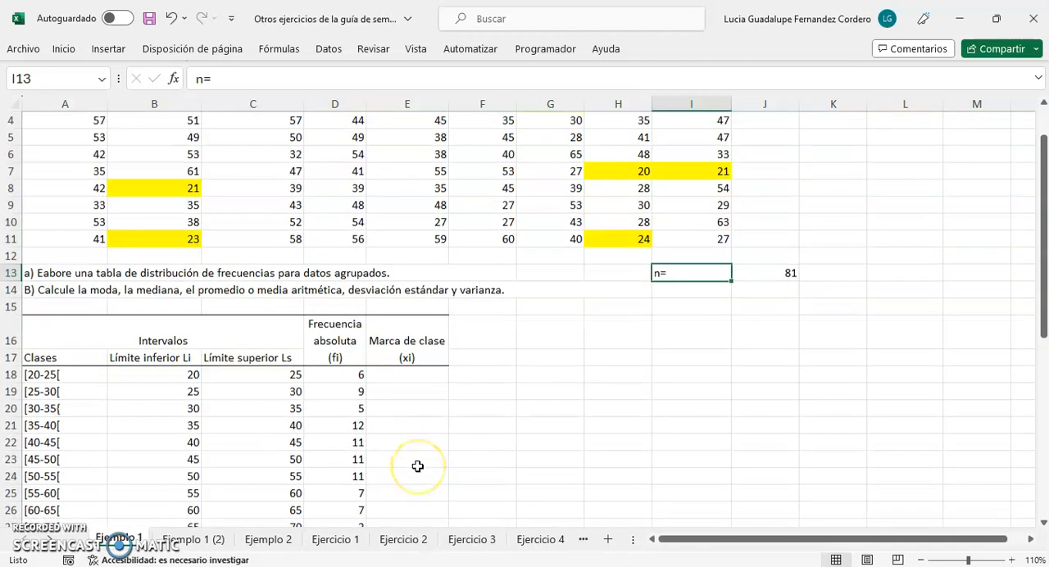
left_click(334, 493)
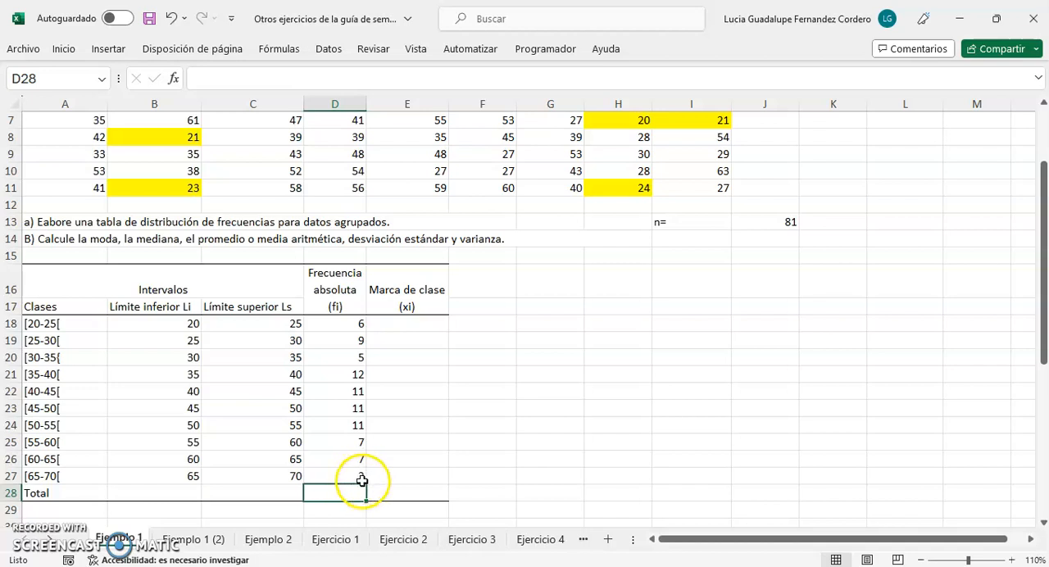
left_click(278, 49)
left_click(92, 74)
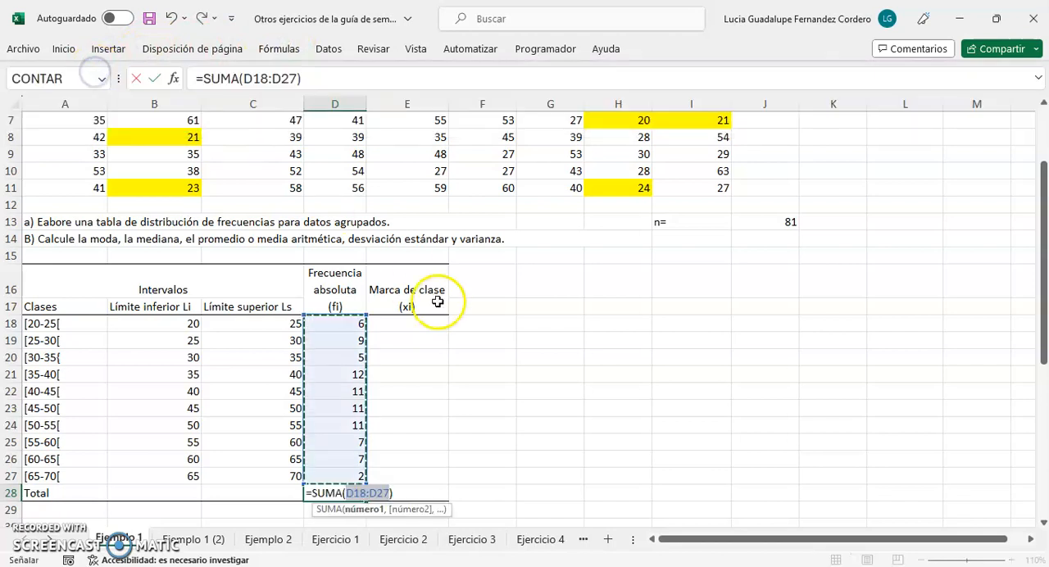
key("Return")
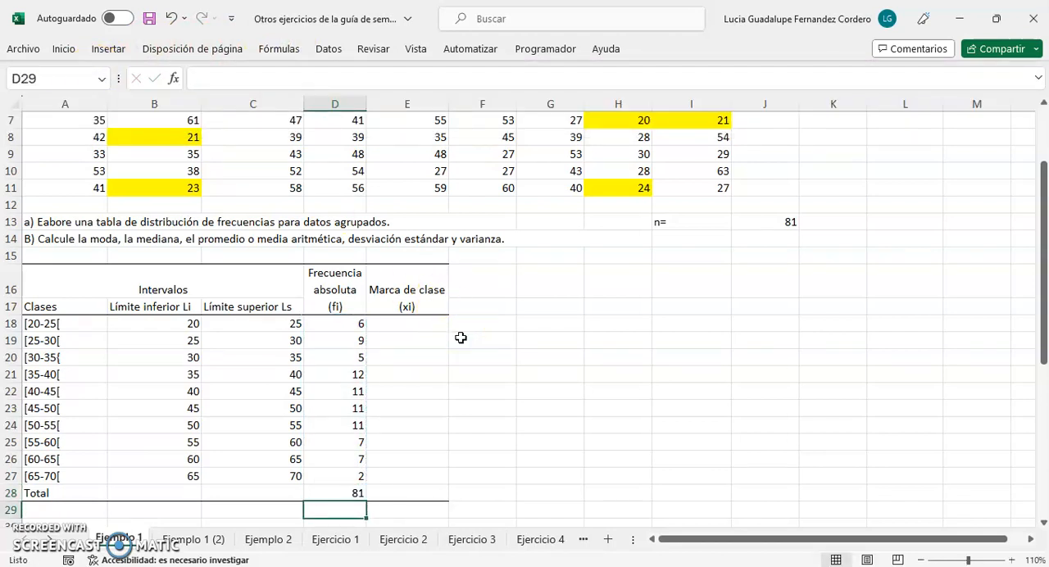
left_click(334, 493)
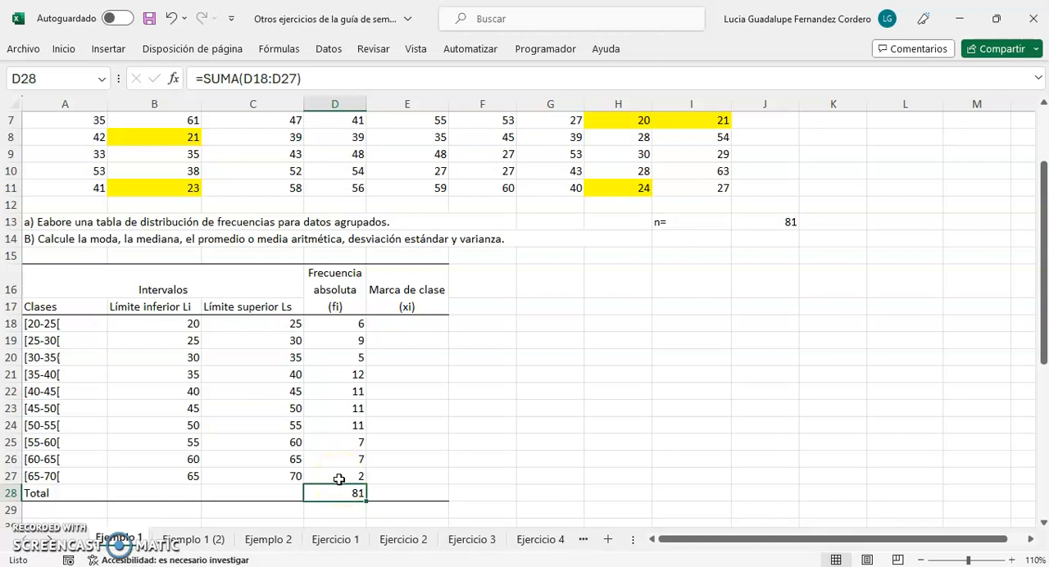
scroll(350, 478, "up", 1)
scroll(350, 478, "down", 1)
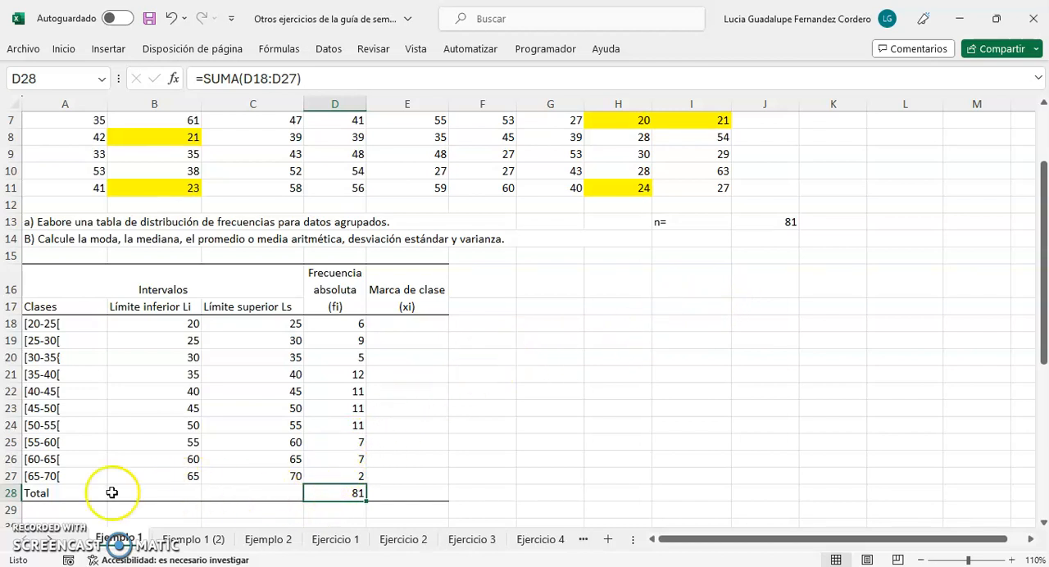
Change the last class label in A27 to the closed interval "[65-70]"
left_click(45, 478)
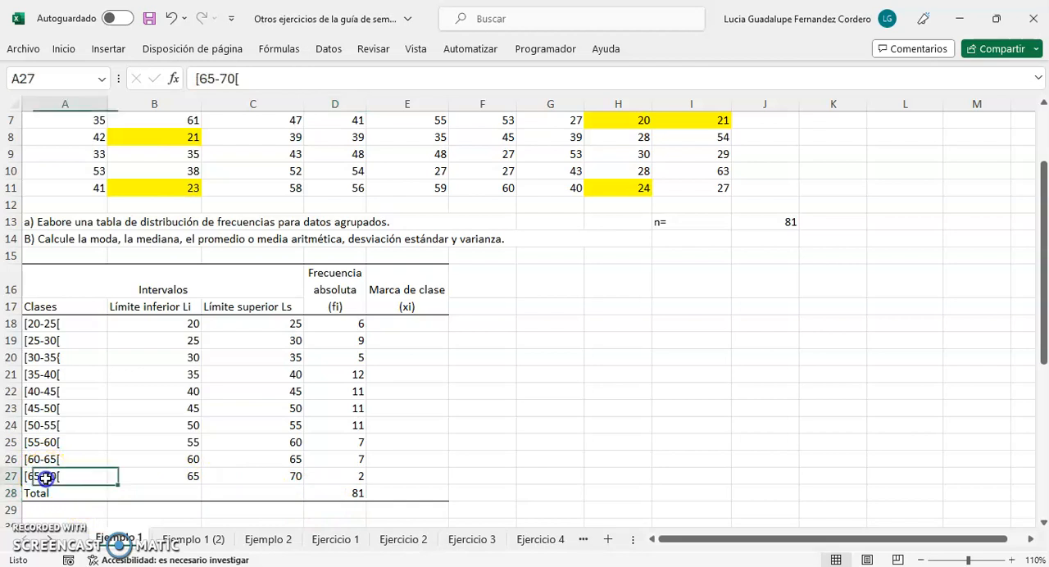
left_click(256, 80)
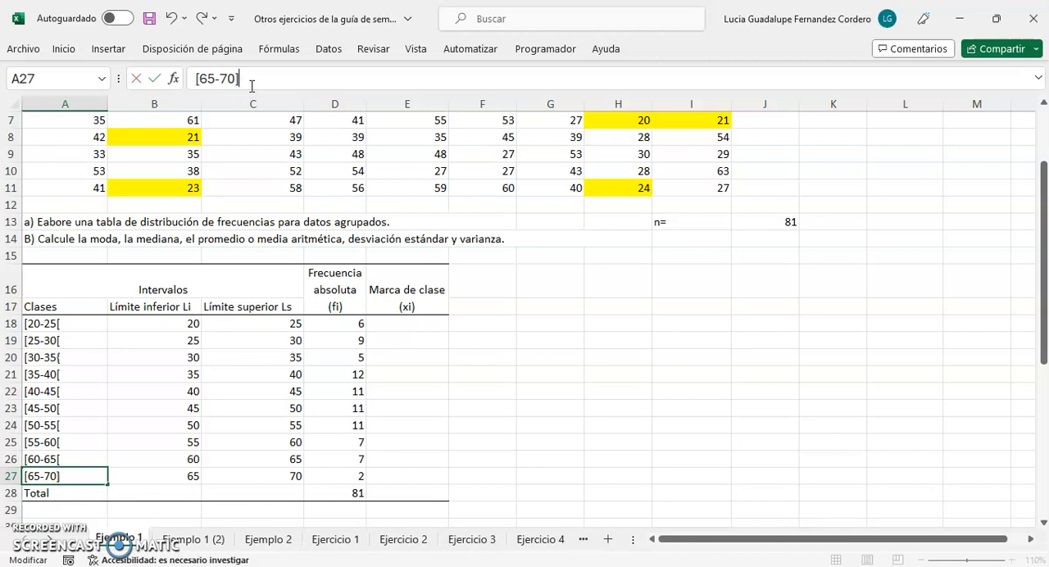
key("Return")
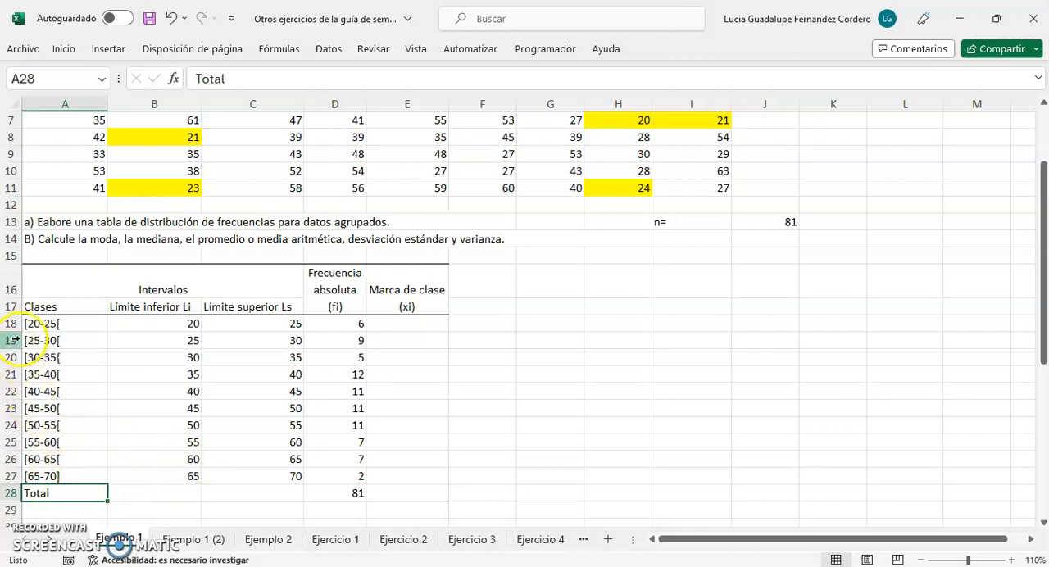
left_click(52, 477)
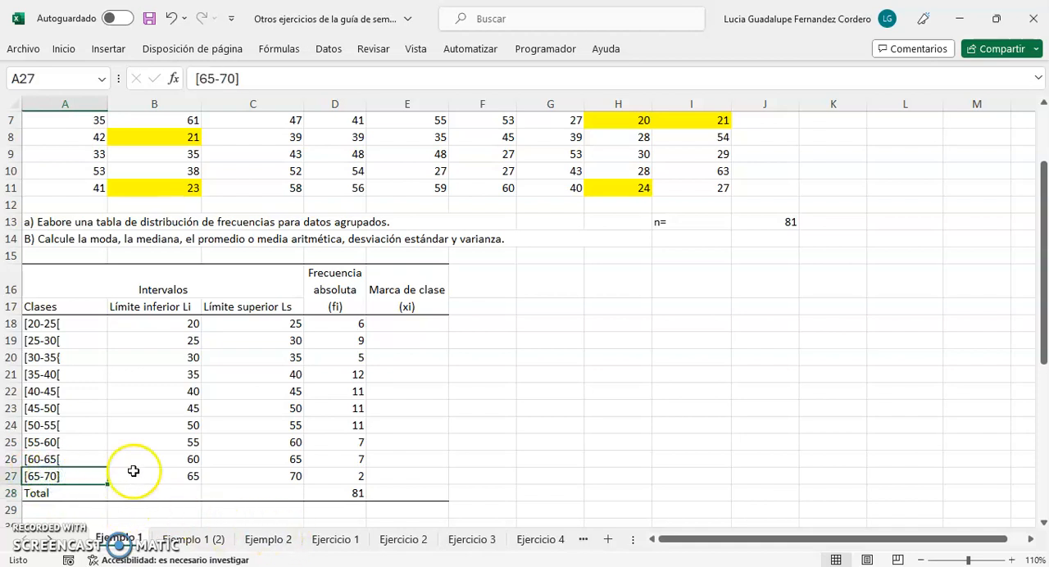
left_click(233, 78)
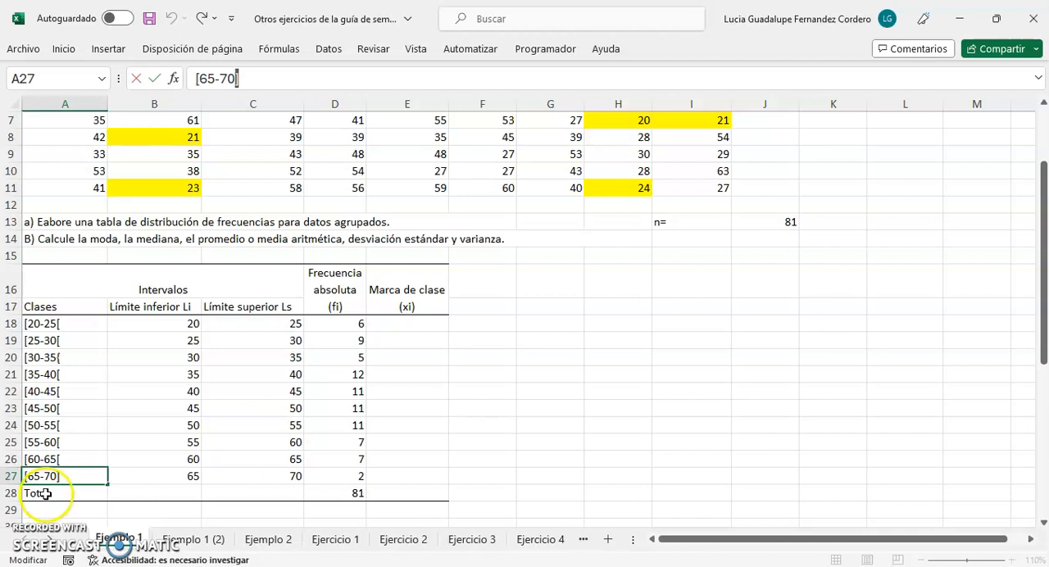
right_click(9, 476)
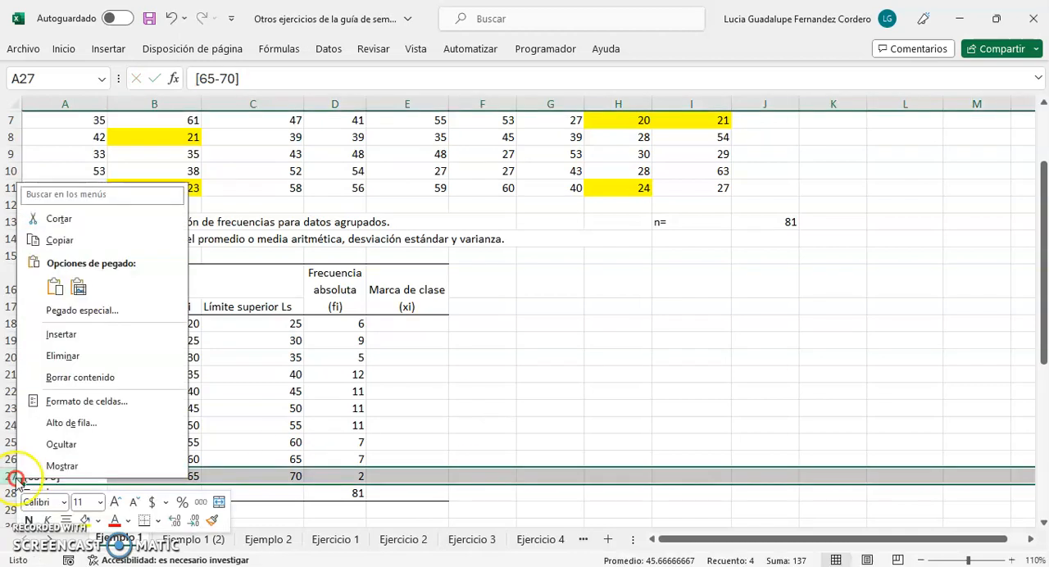
left_click(73, 333)
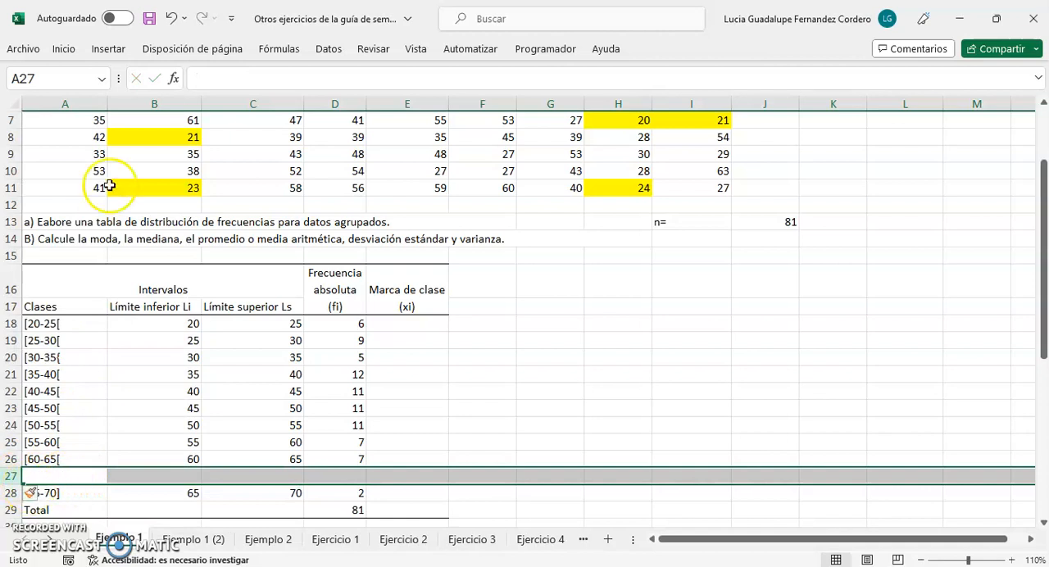
left_click(170, 17)
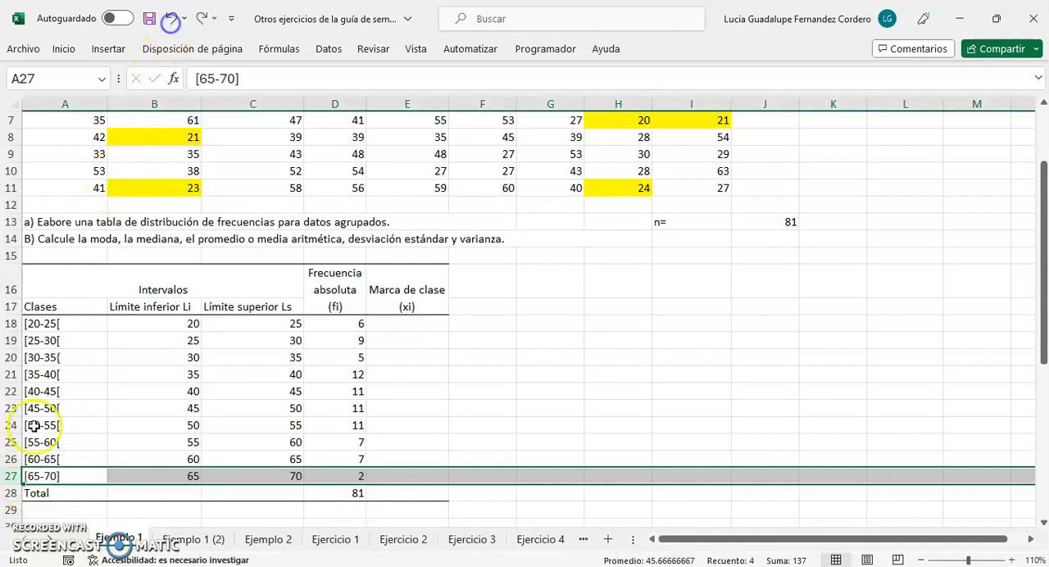
Insert a row above the Total row and enter the class label "70 o más" in A28
right_click(10, 492)
left_click(67, 350)
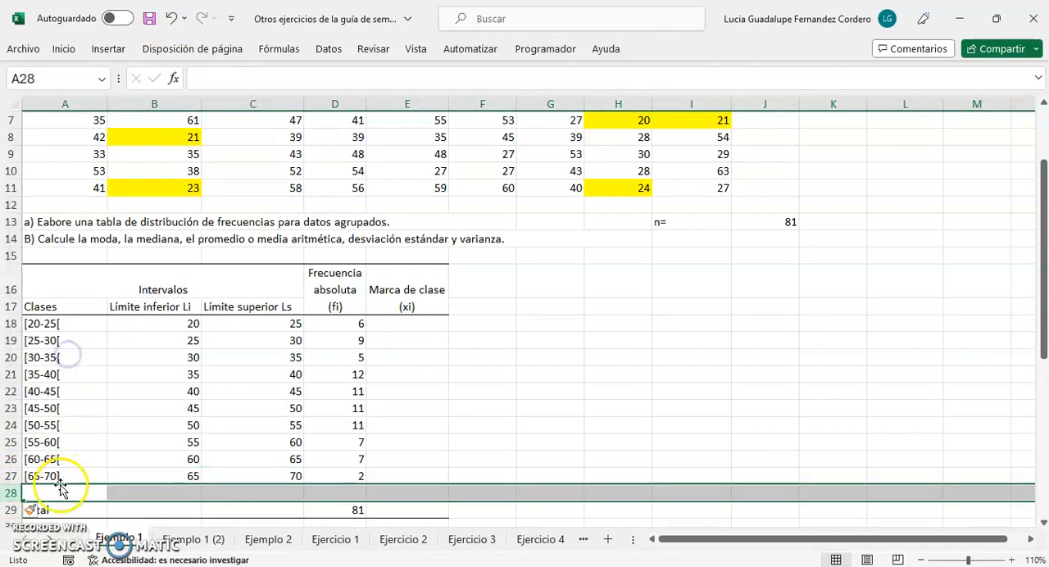
left_click(51, 490)
type("70 o m[as")
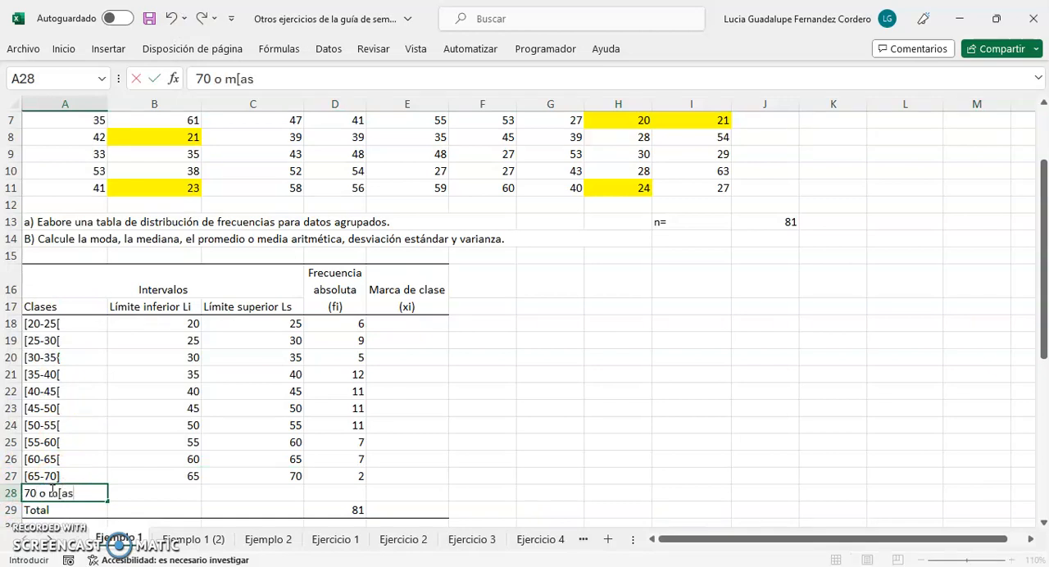
key("super+space")
Change the class label in A27 to the half-open interval "[65-70["
left_click(82, 476)
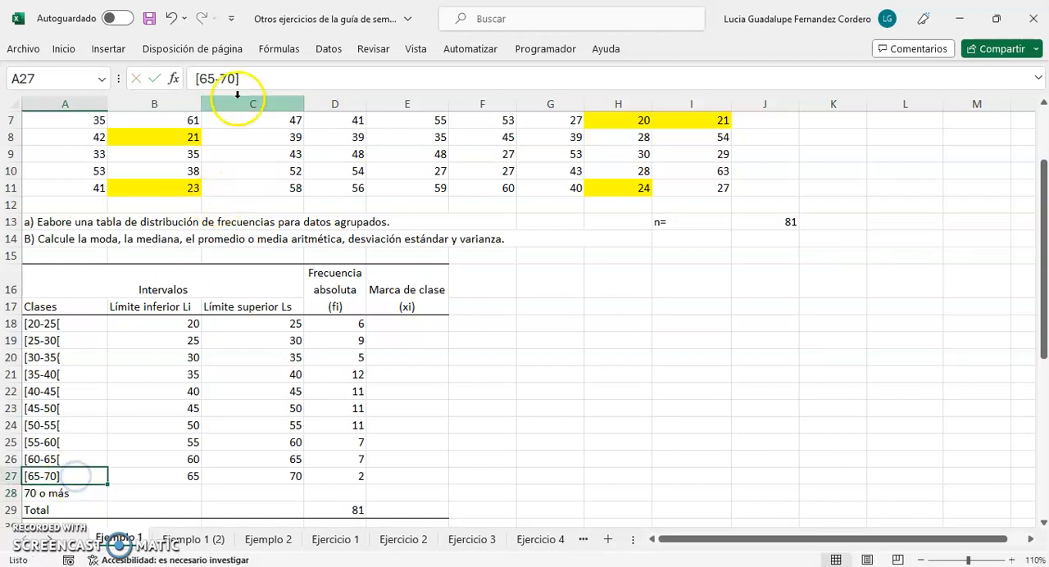
left_click(254, 74)
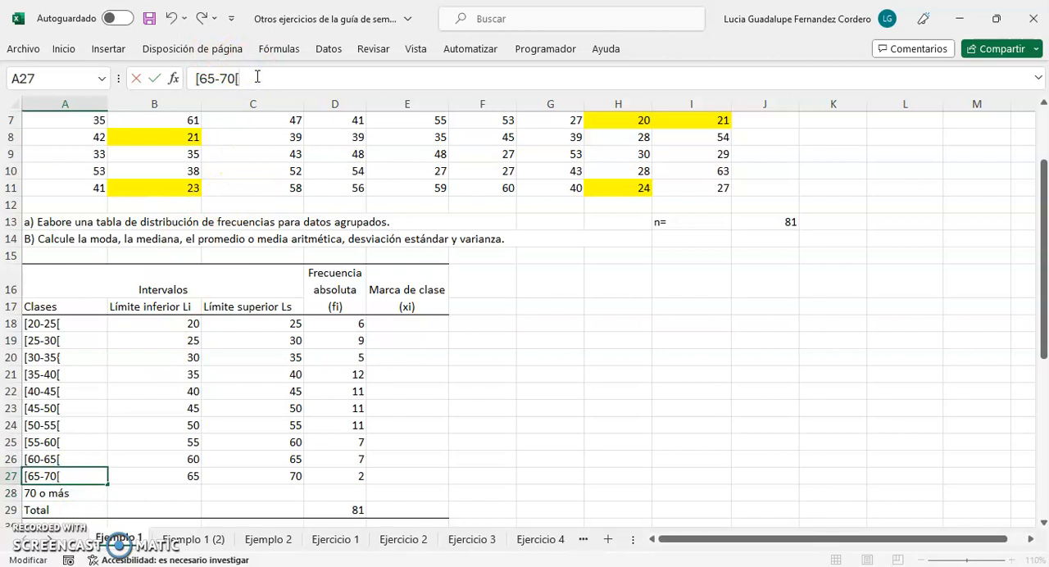
key("Return")
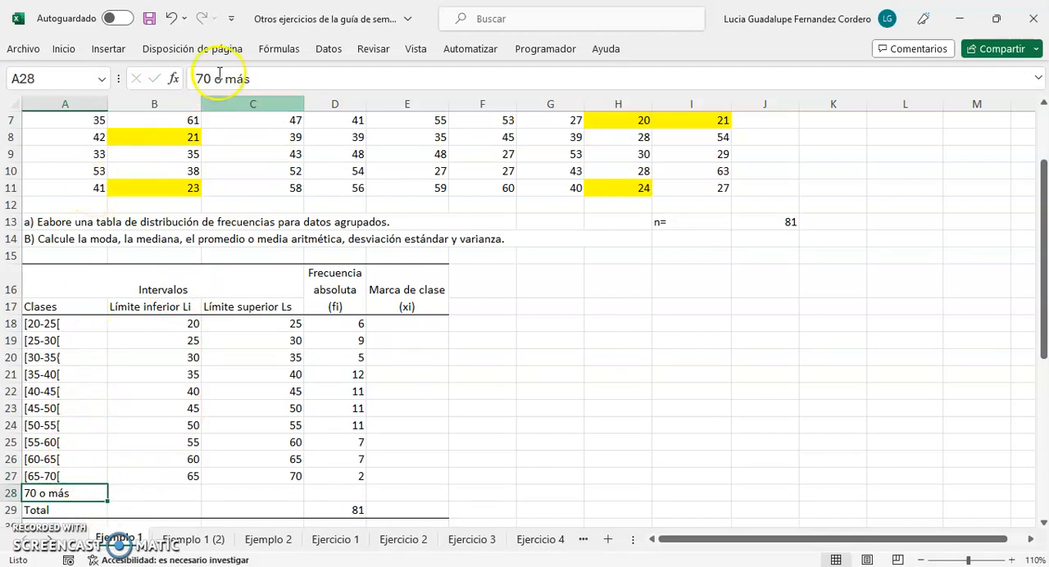
Undo the half-open label in A27, the "70 o más" entry and the row inserted above Total
left_click(171, 23)
left_click(172, 23)
left_click(170, 22)
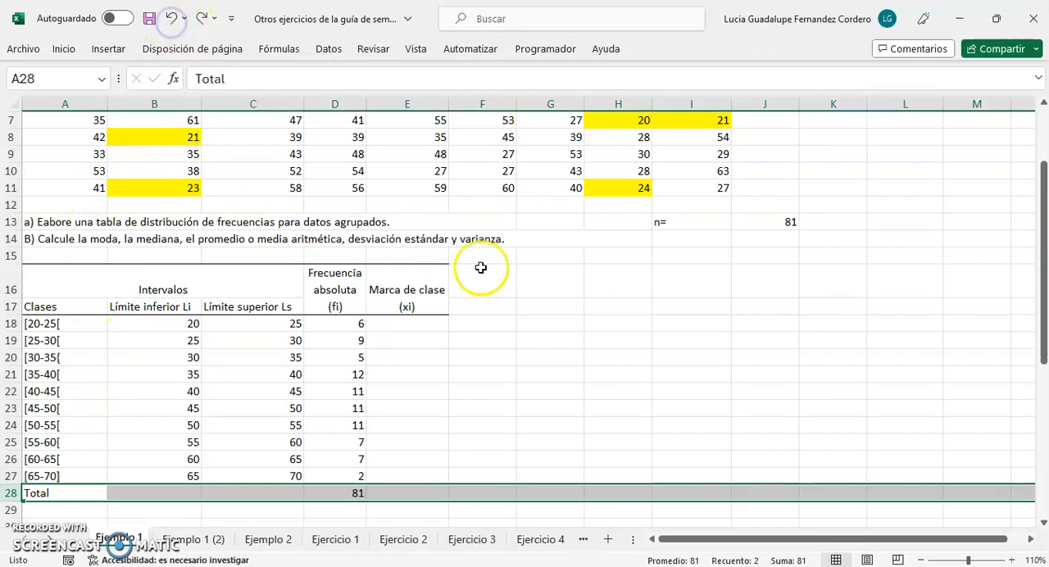
Compare the data count n in J13 with the absolute frequency total in D28
left_click(723, 358)
scroll(750, 329, "up", 1)
scroll(750, 328, "up", 1)
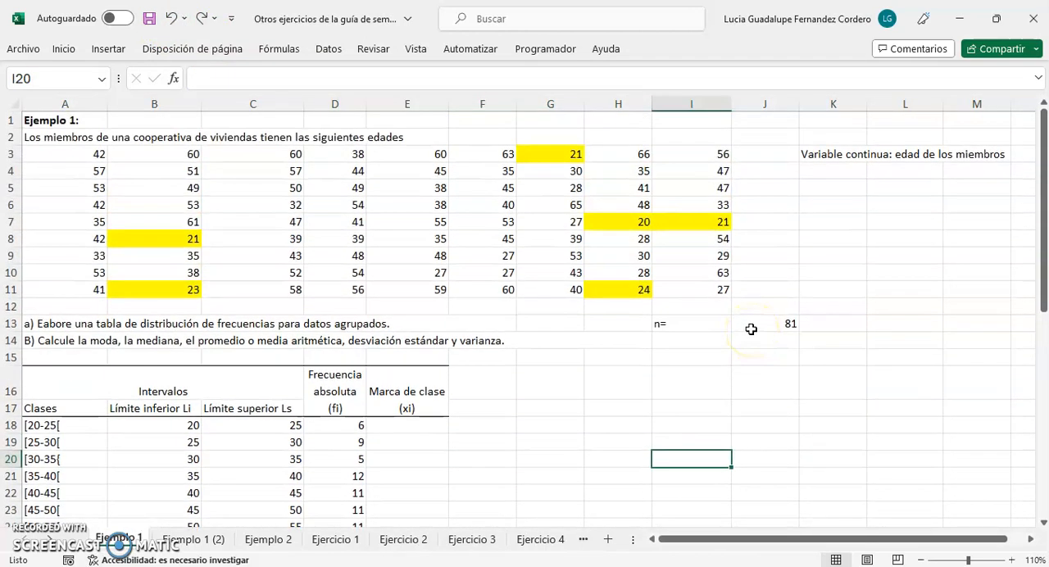
scroll(562, 335, "down", 2)
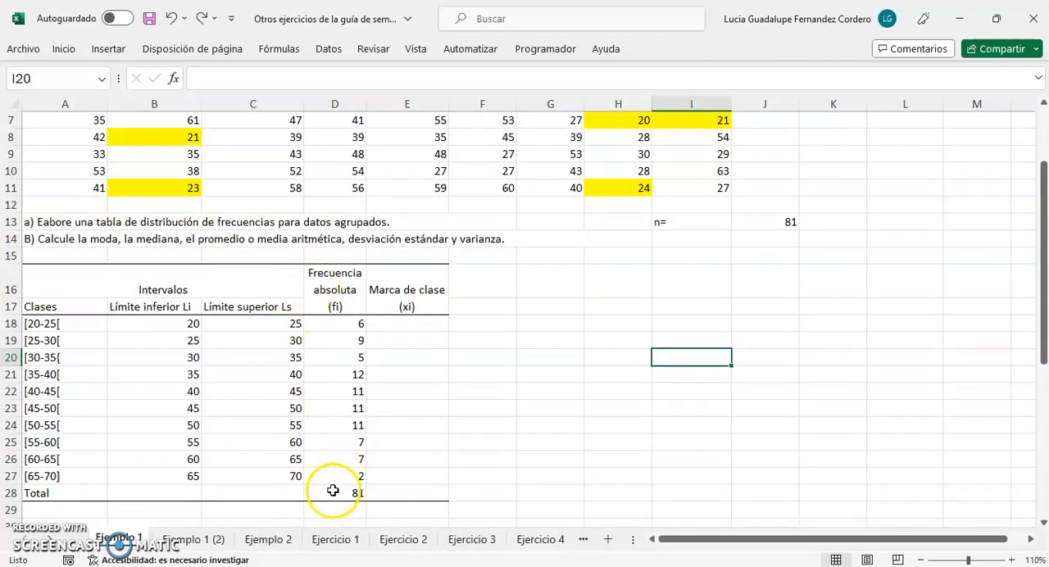
left_click(333, 491)
scroll(407, 413, "up", 1)
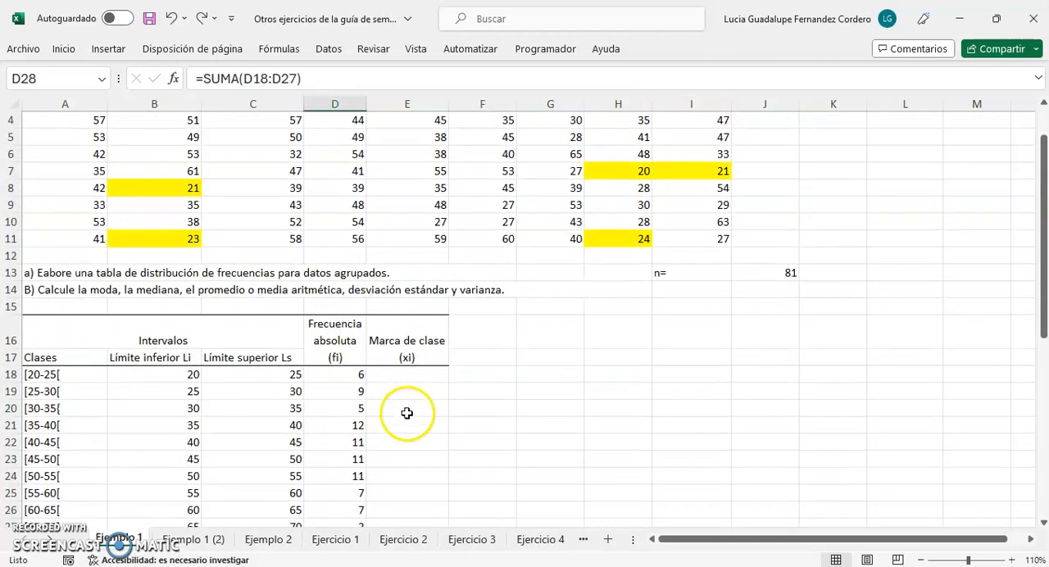
Insert a new equation object on the sheet and enter "Li" in it
left_click(404, 375)
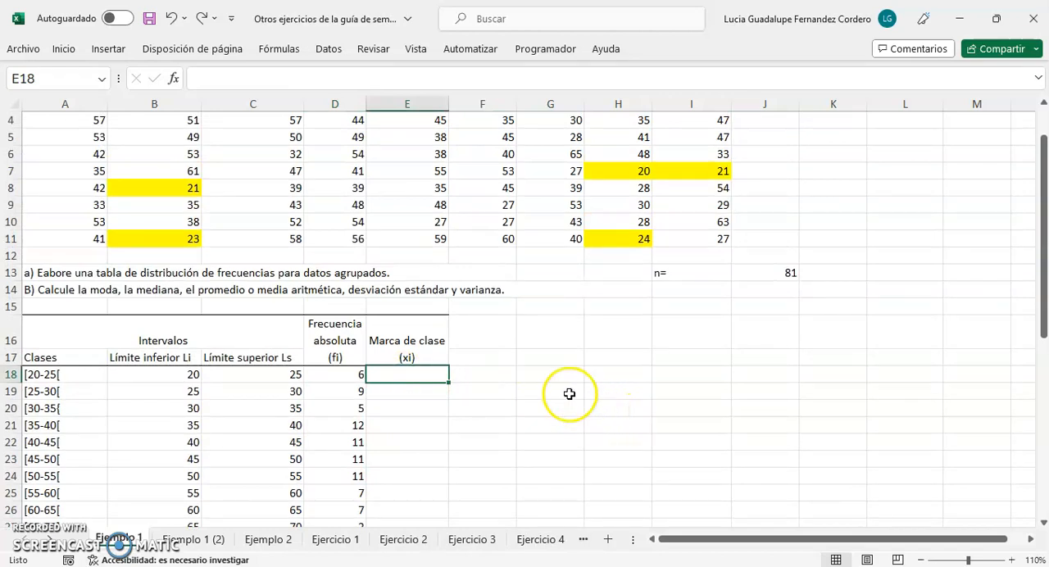
left_click(615, 374)
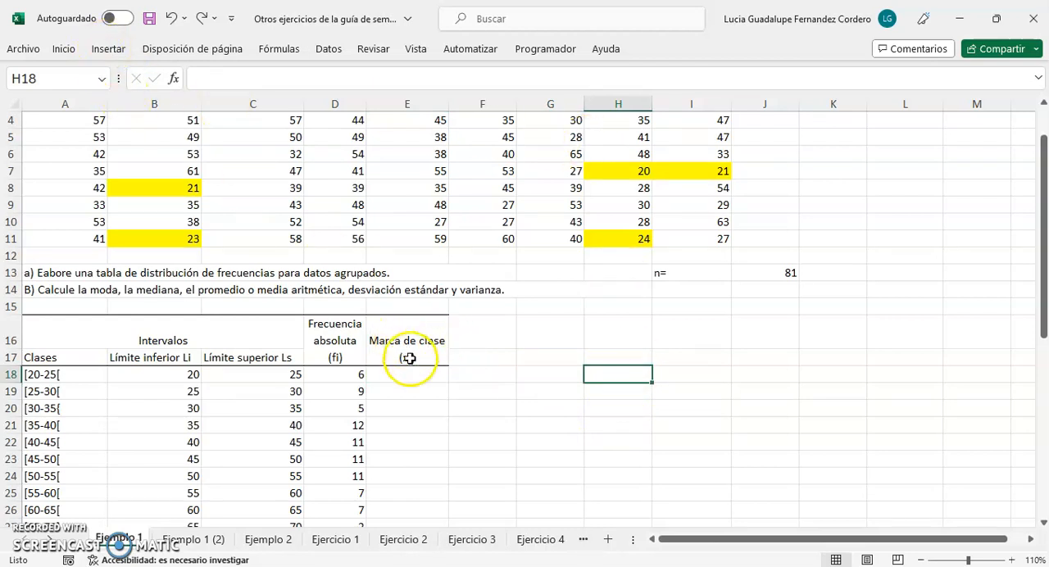
left_click(107, 49)
left_click(982, 88)
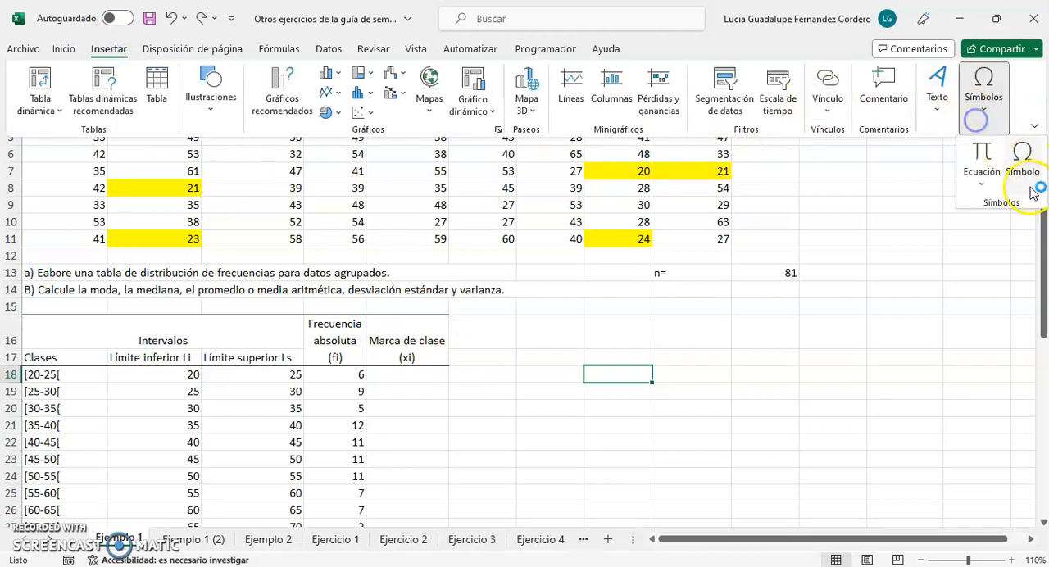
left_click(987, 154)
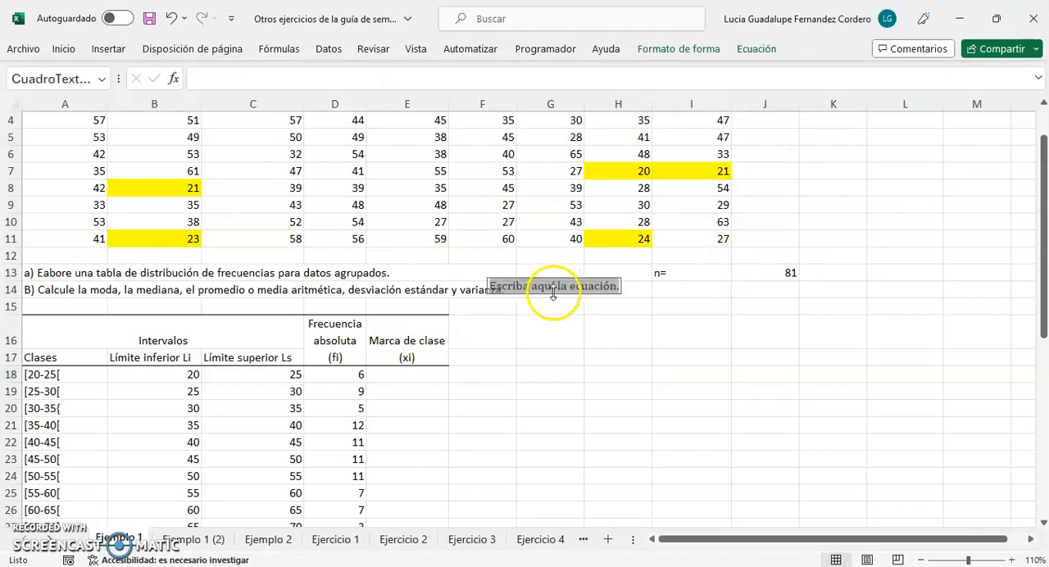
left_click(756, 49)
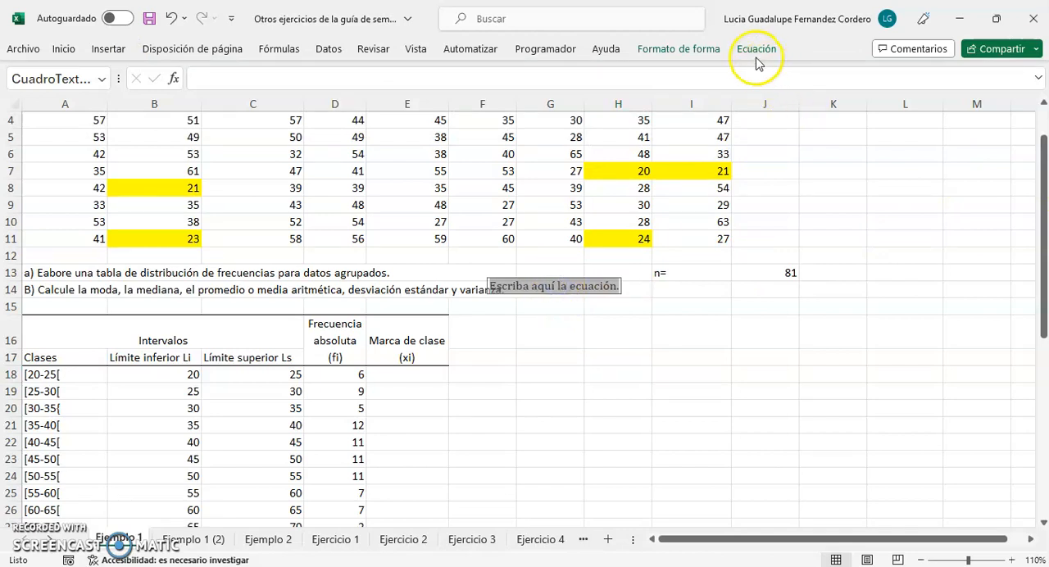
left_click(556, 263)
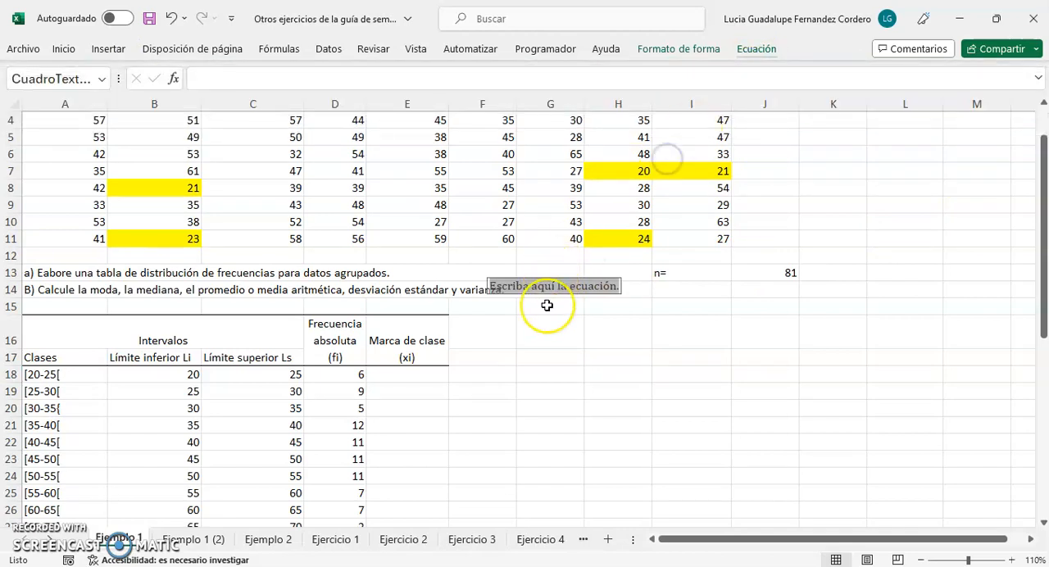
left_click(547, 305)
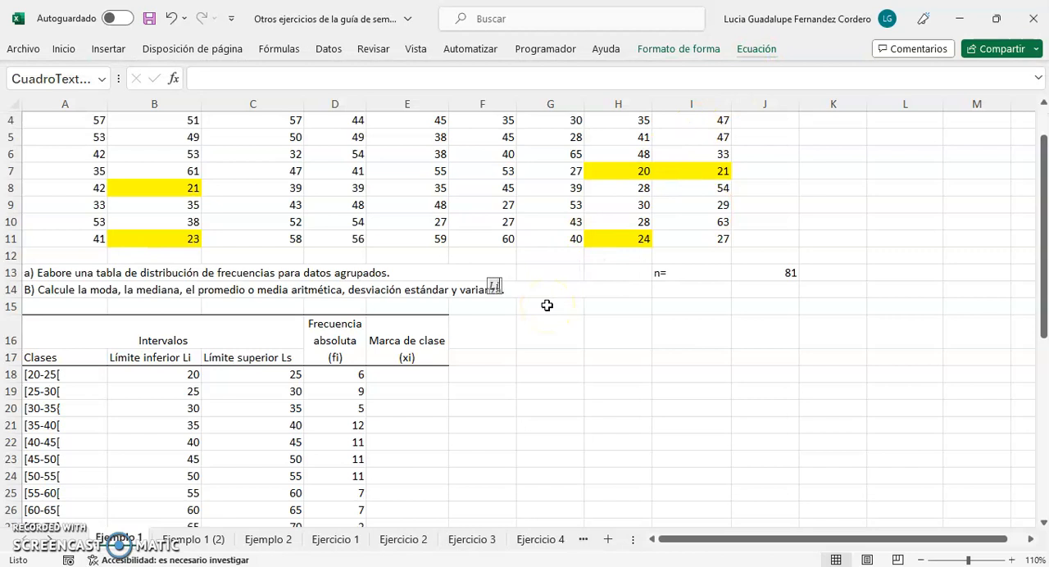
Move the "Li" equation just below the Total row, under the Marca de clase column
left_click_drag(496, 287, 480, 358)
scroll(463, 353, "down", 2)
left_click_drag(483, 253, 387, 471)
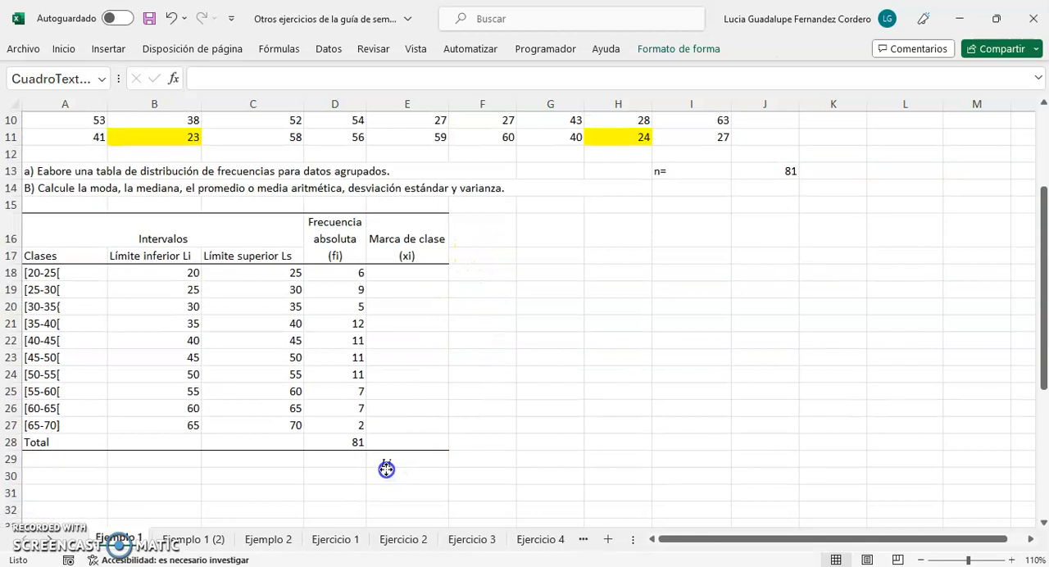
Review the full set of ages in A3:I11 against the frequency table
scroll(485, 417, "up", 2)
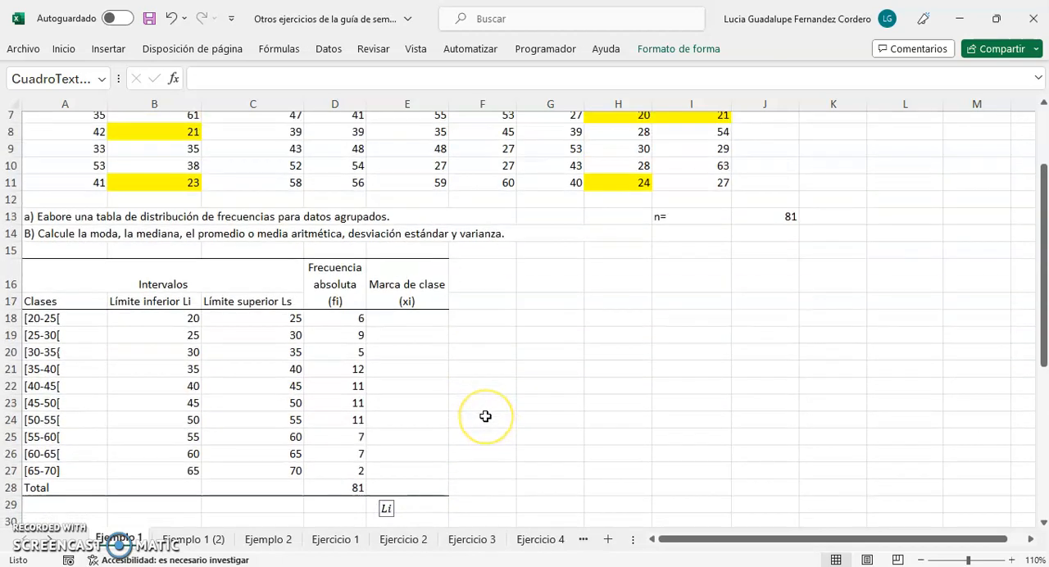
scroll(485, 416, "up", 2)
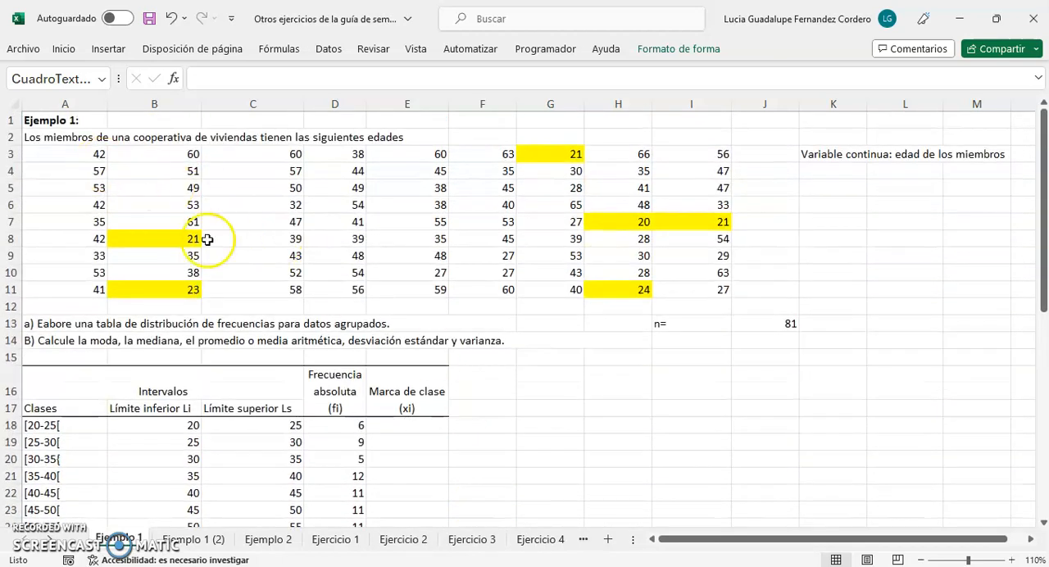
left_click_drag(33, 155, 695, 292)
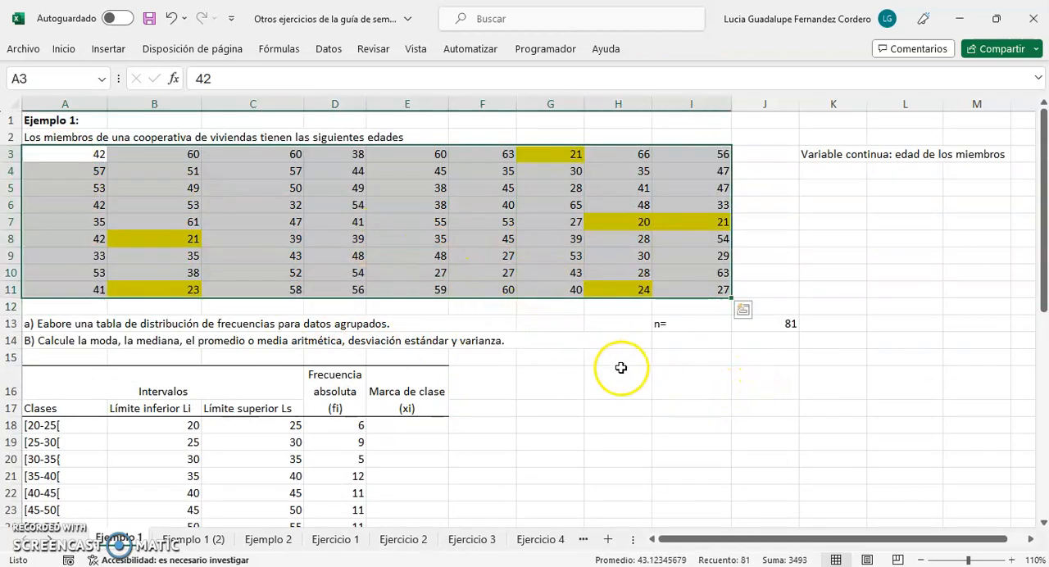
scroll(610, 368, "down", 3)
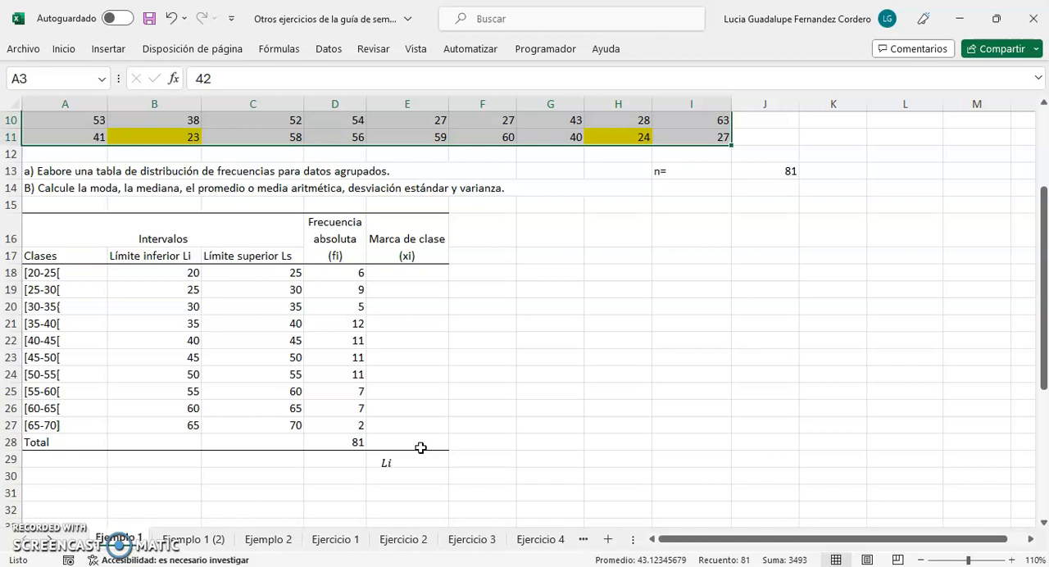
left_click(581, 343)
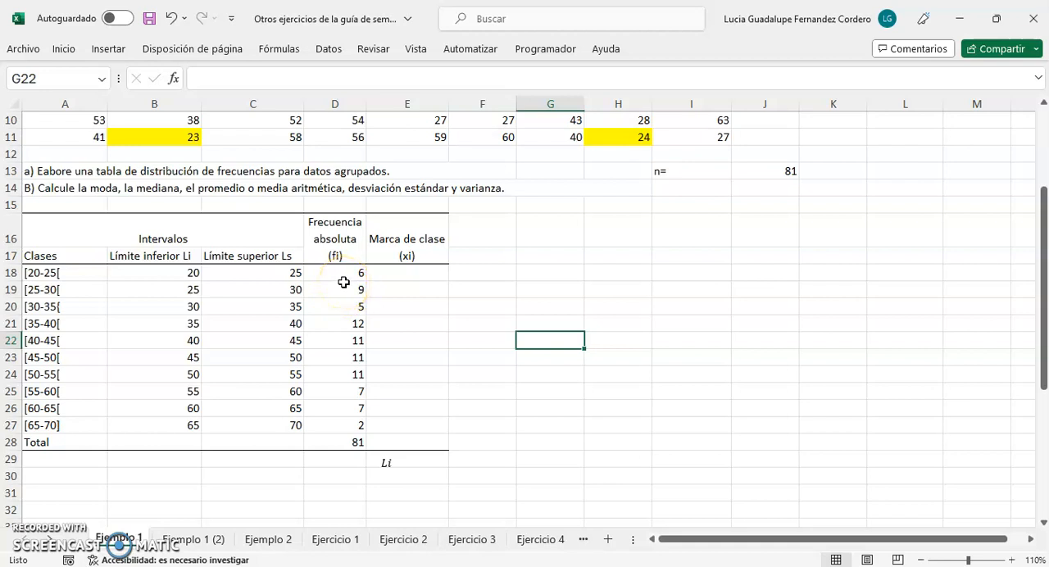
Enlarge the font of the "Li" equation below the table to 14 points
left_click(398, 272)
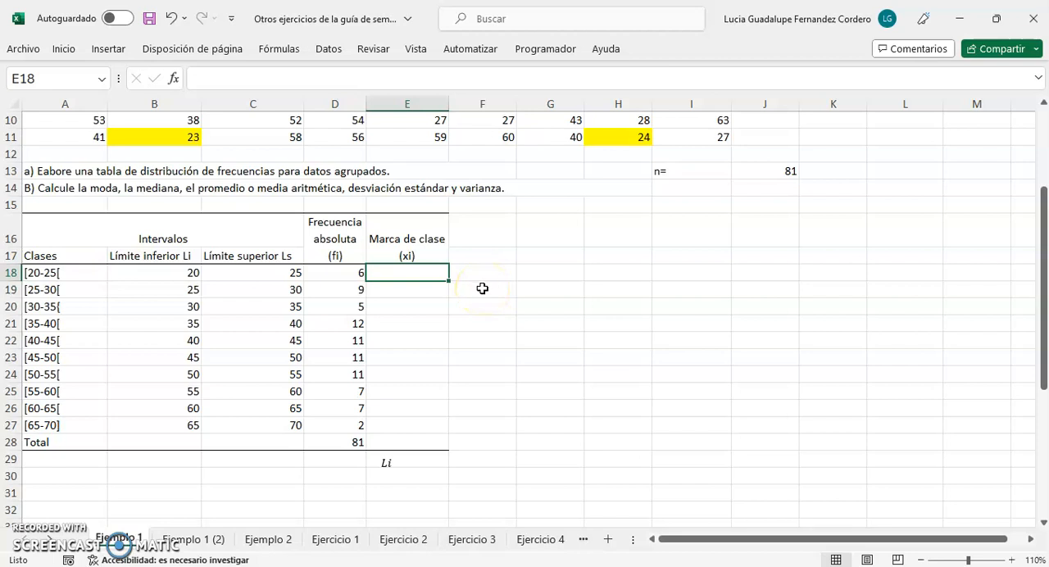
left_click(387, 462)
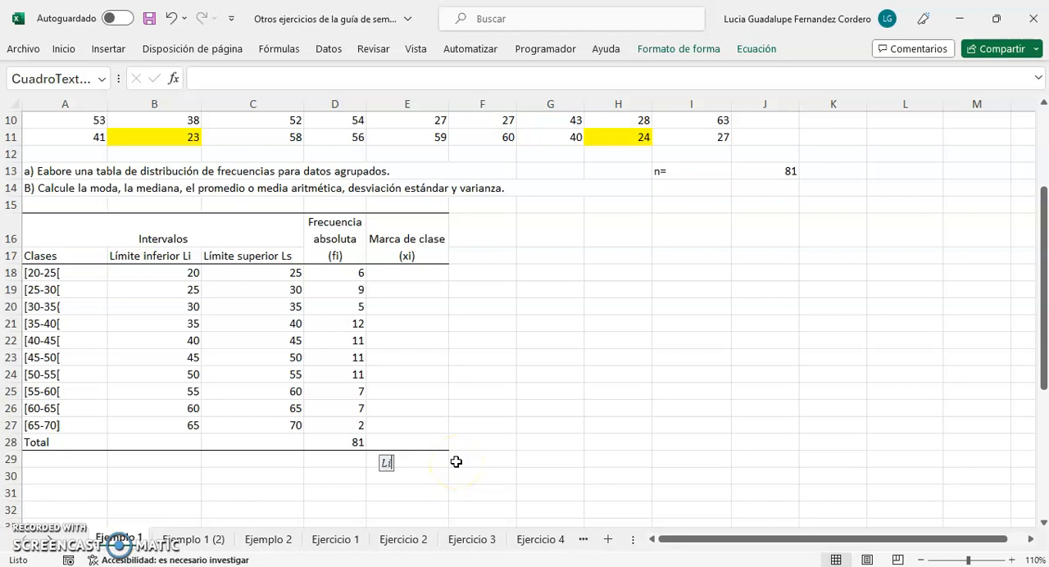
left_click(388, 464)
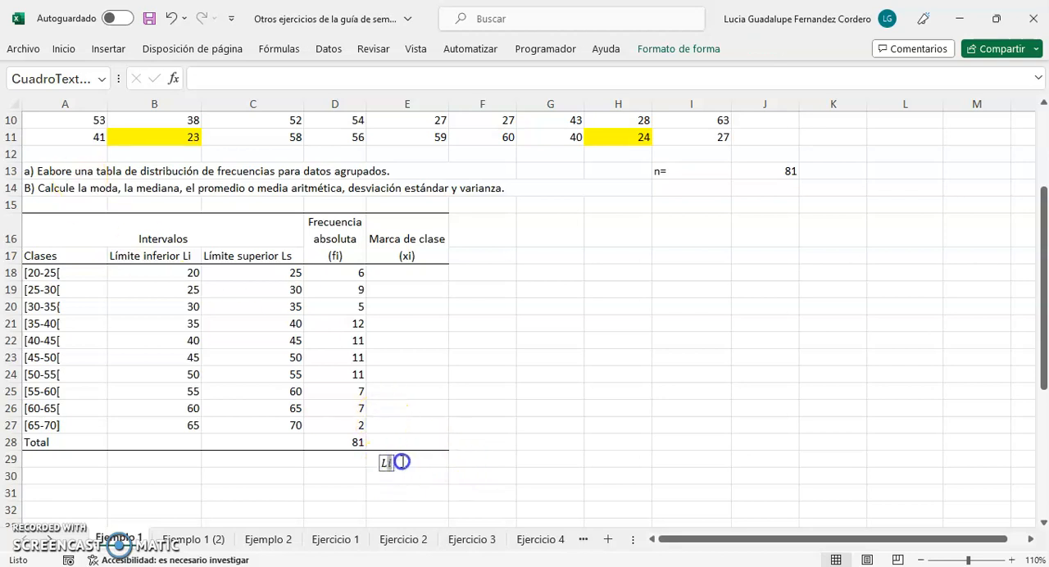
left_click(401, 462)
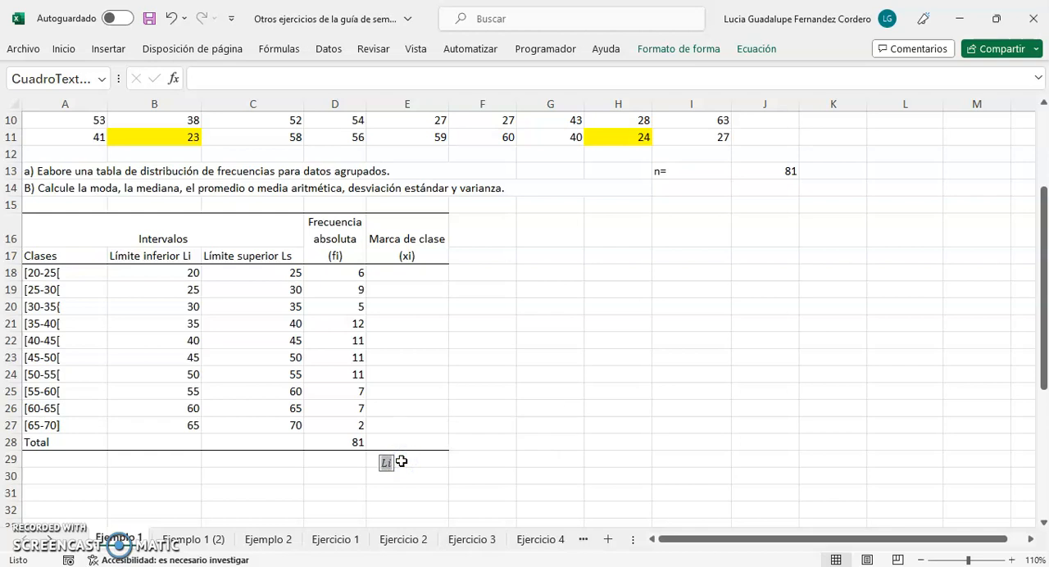
left_click(64, 48)
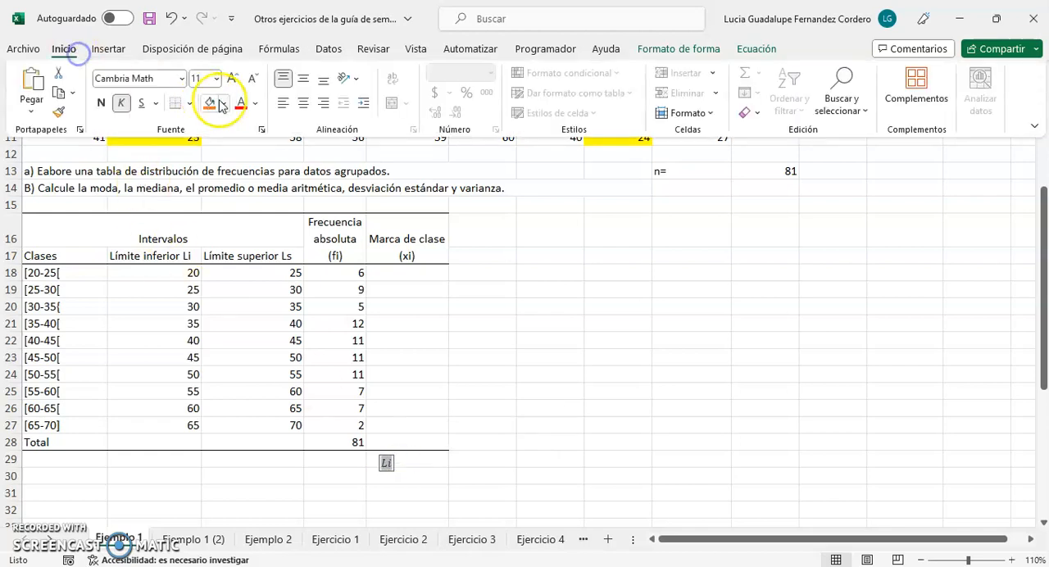
left_click(232, 78)
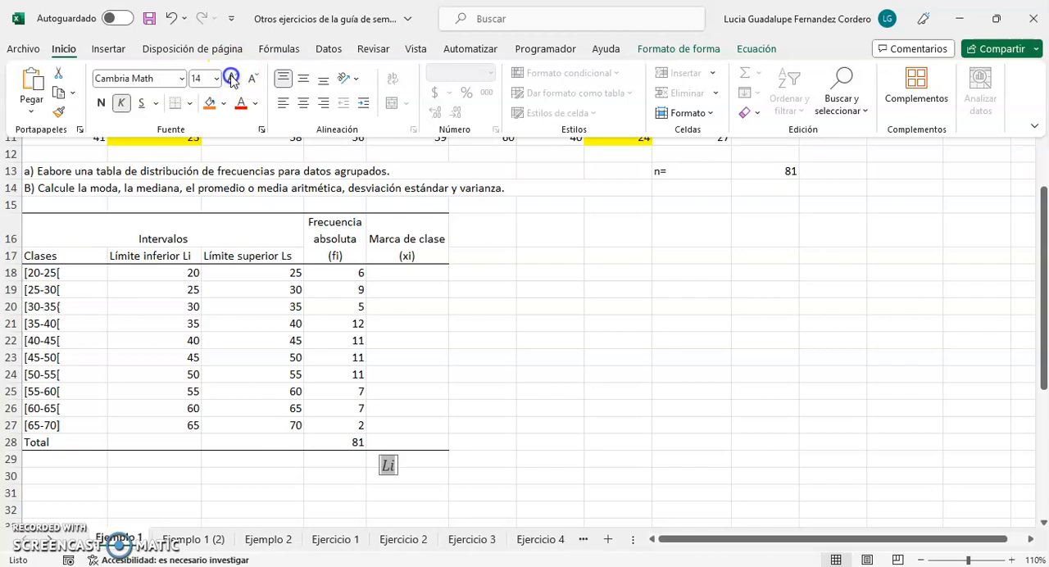
left_click(454, 472)
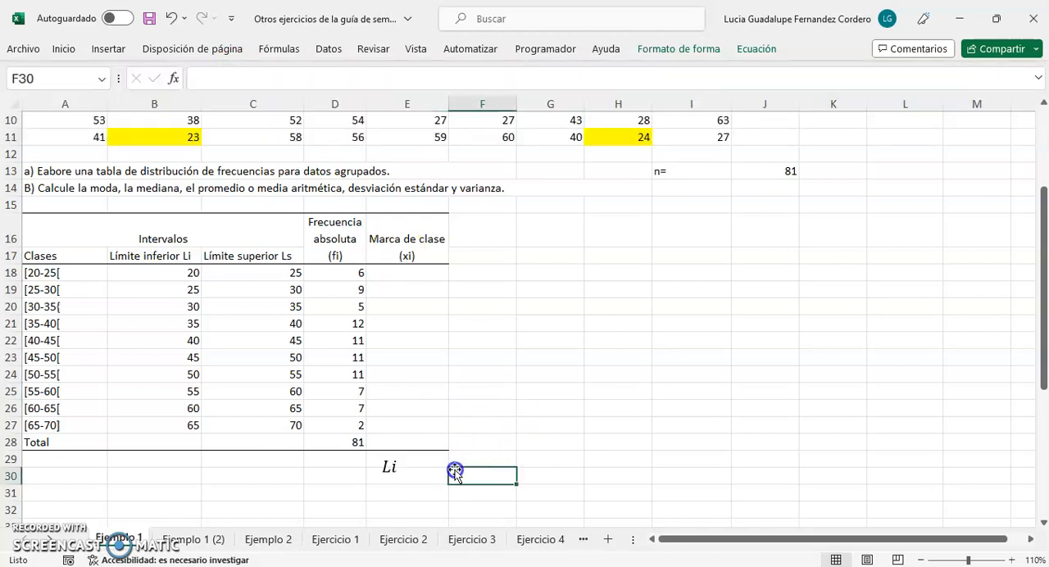
Extend the equation to Li + (Ls − Li)/2, using a stacked fraction for the second term
left_click(392, 468)
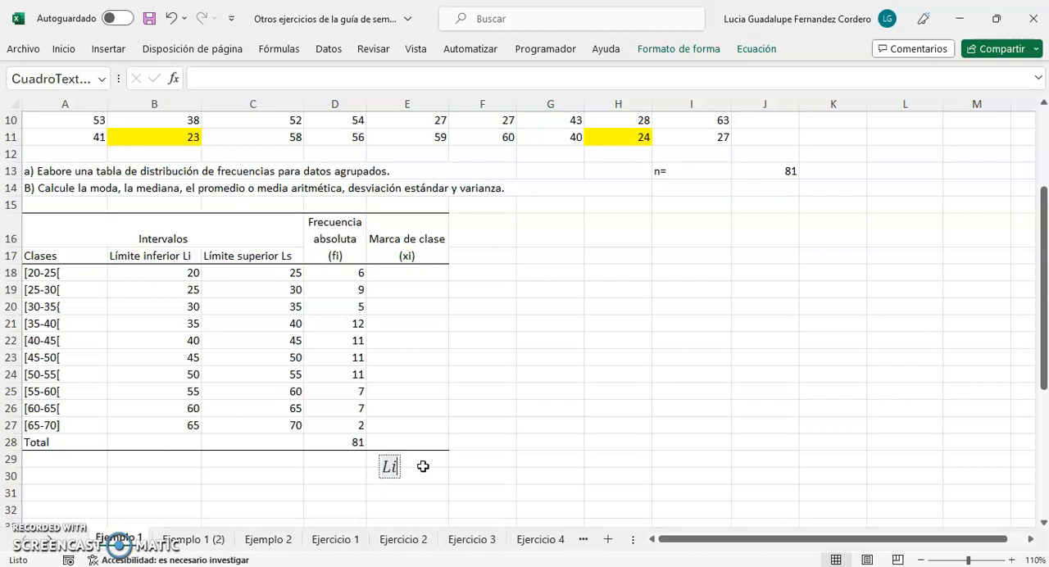
type("+")
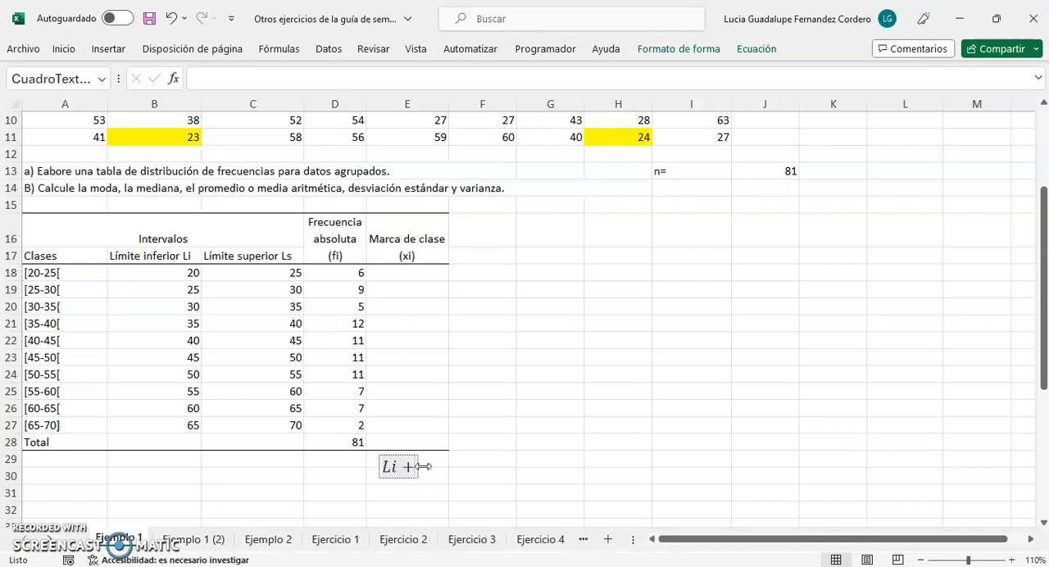
left_click(750, 49)
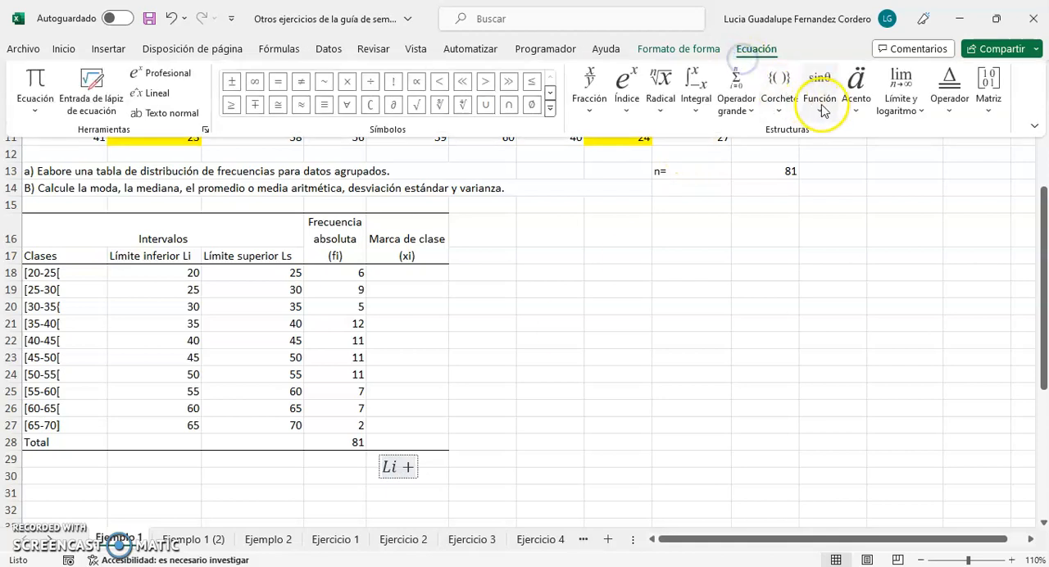
left_click(624, 100)
left_click(590, 101)
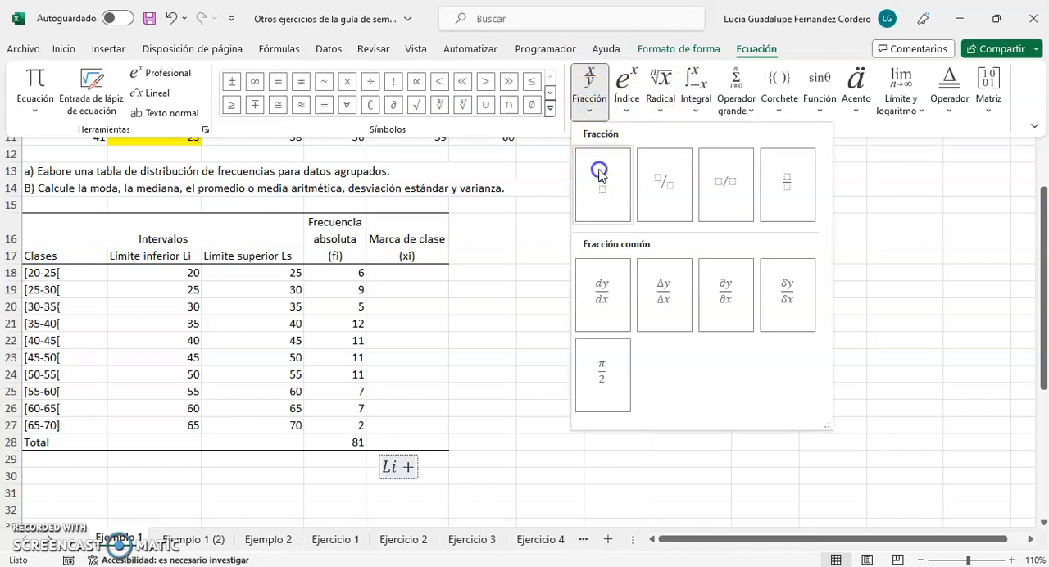
left_click(600, 174)
type("Ls-Li")
key("Down")
type("2")
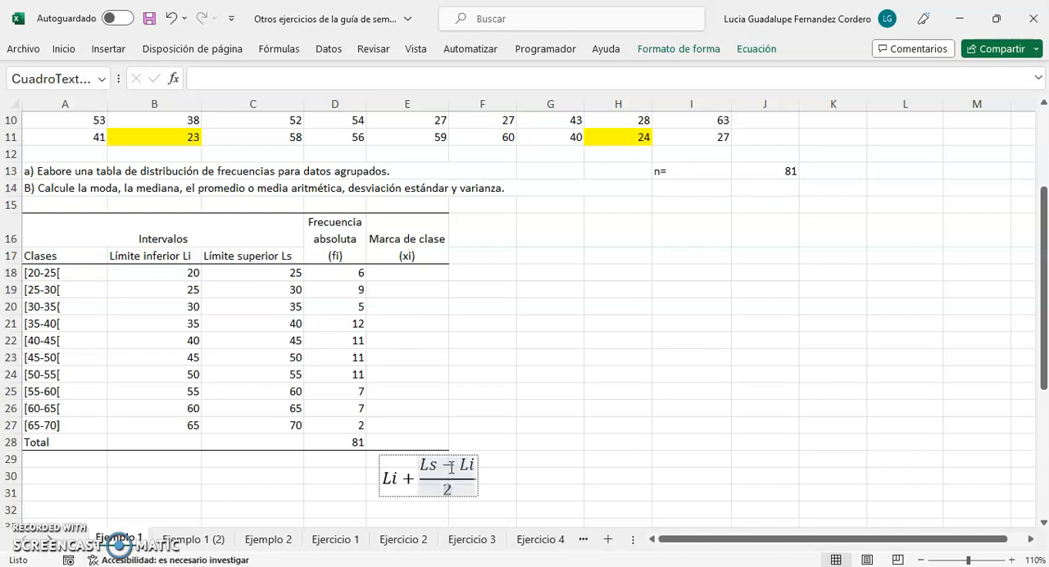
left_click(529, 440)
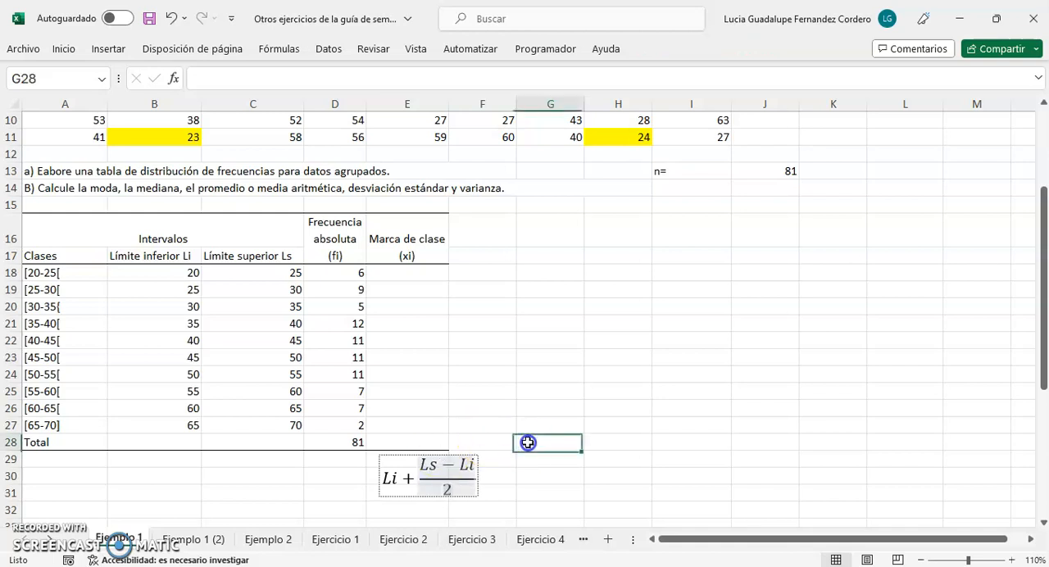
Enter the formula =C18-B18 in F18 to get the width of the first class
left_click(487, 272)
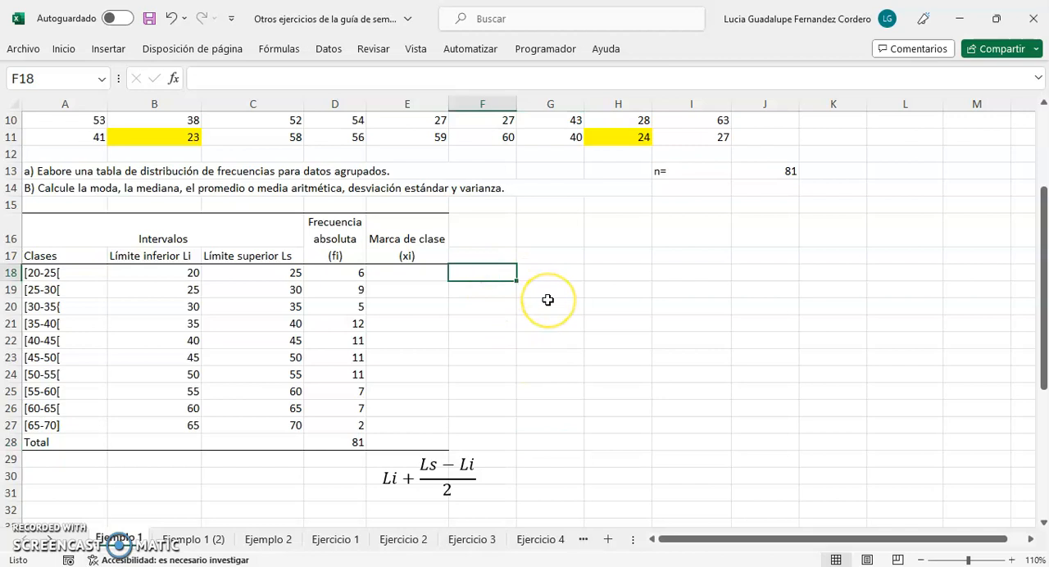
type("=")
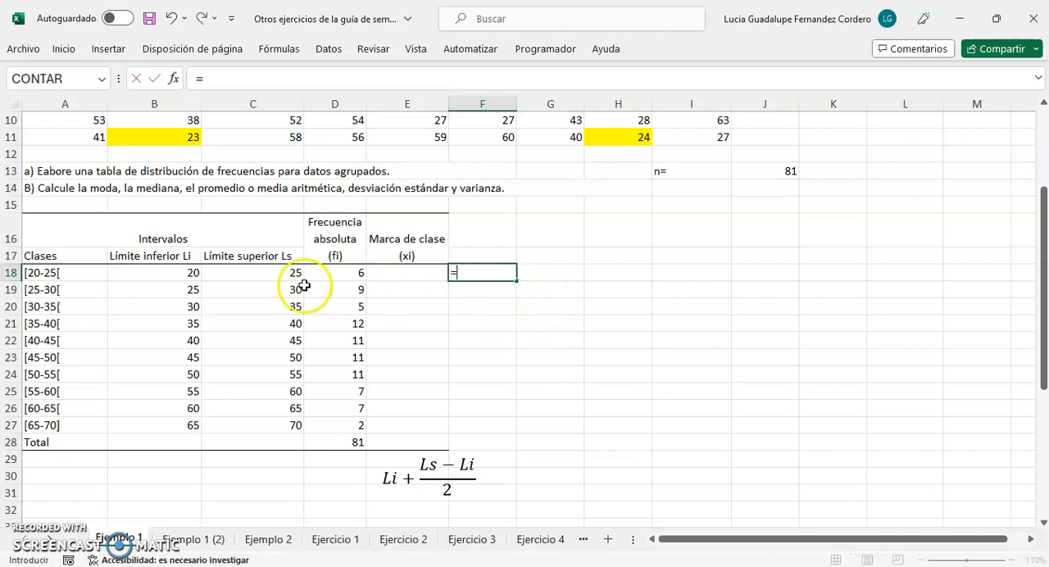
left_click(259, 275)
type("-")
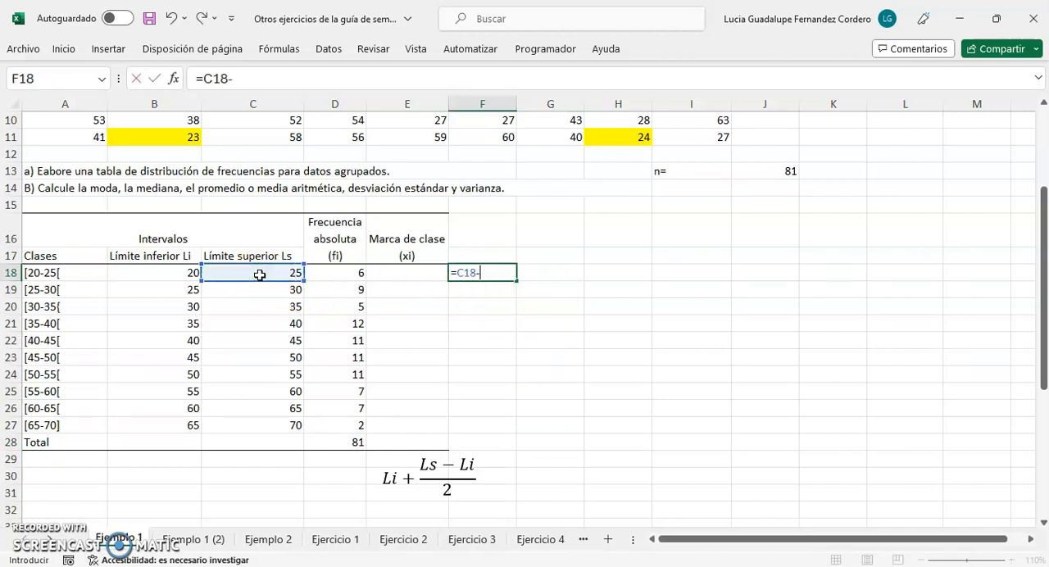
left_click(166, 272)
key("Return")
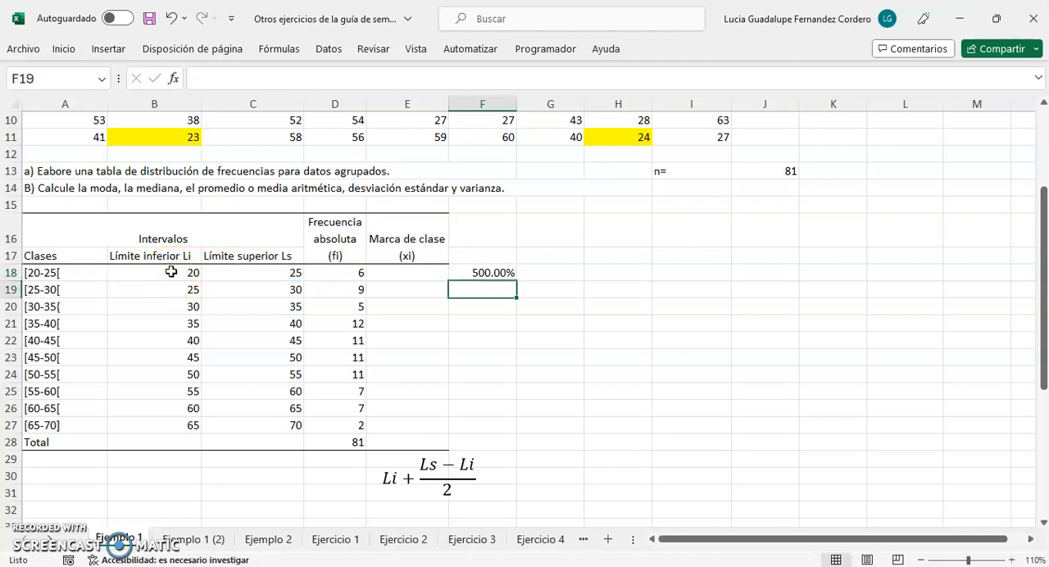
Format the blank cells F16:F28 beside the table as Number, and clear the class width formula from F18
left_click_drag(482, 234, 489, 439)
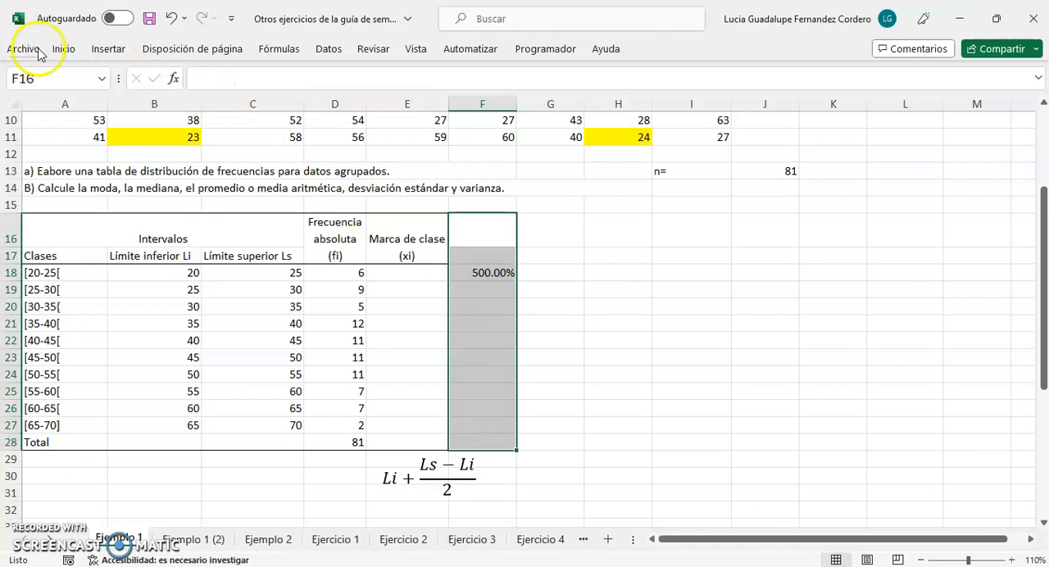
left_click(62, 50)
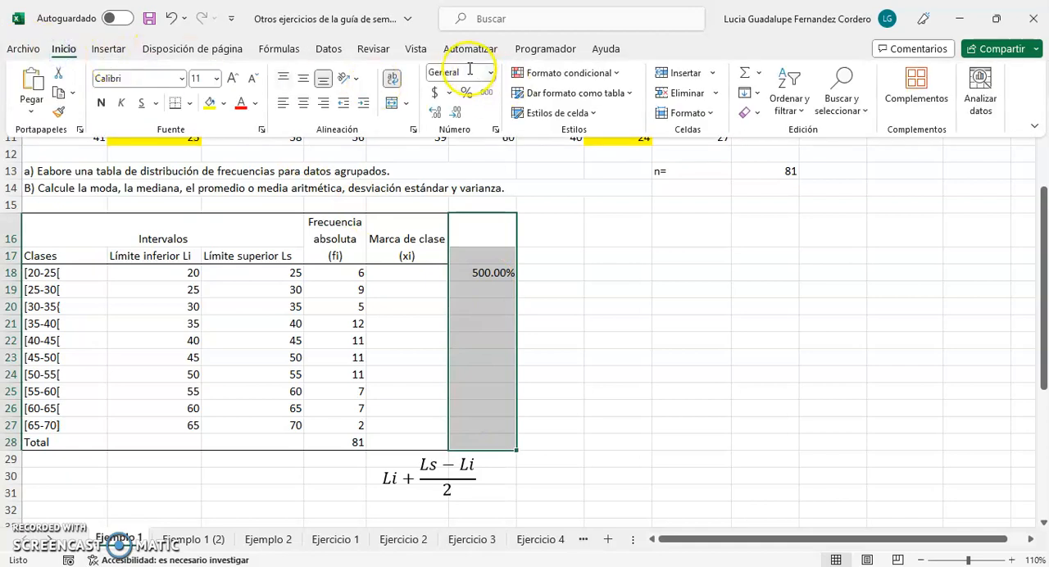
left_click(489, 74)
left_click(491, 135)
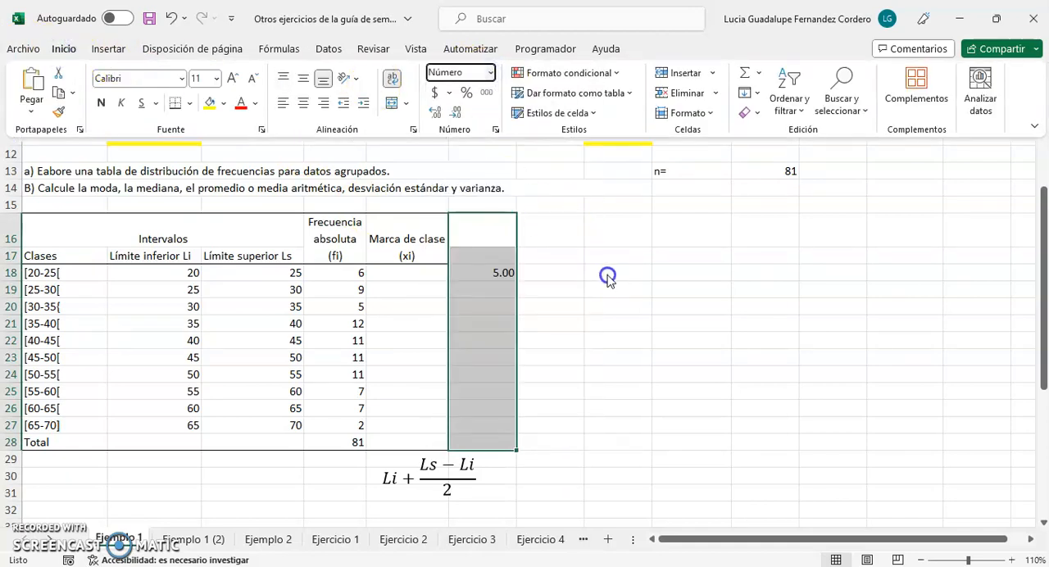
left_click(614, 338)
left_click(483, 271)
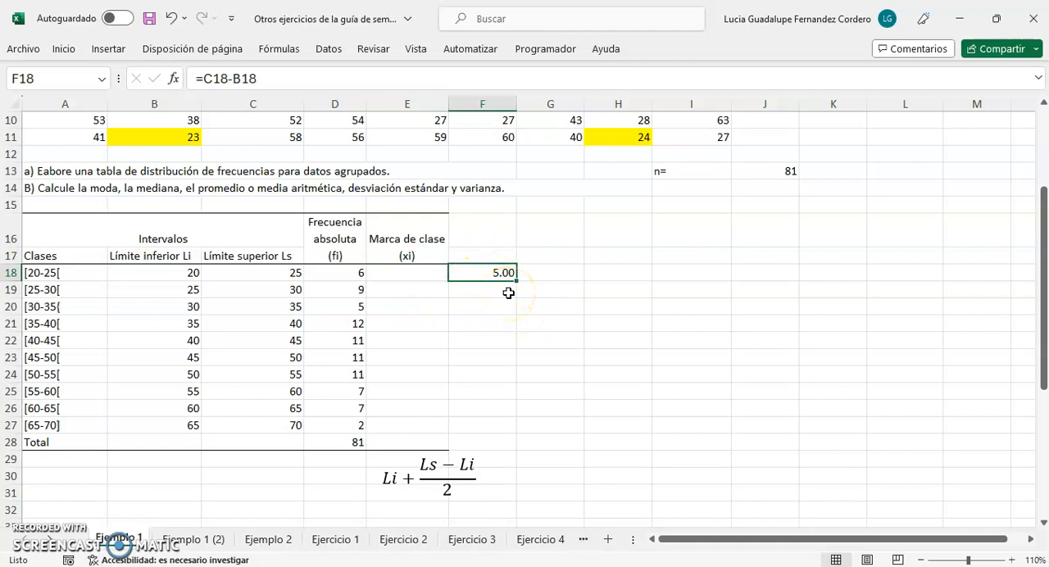
key("Delete")
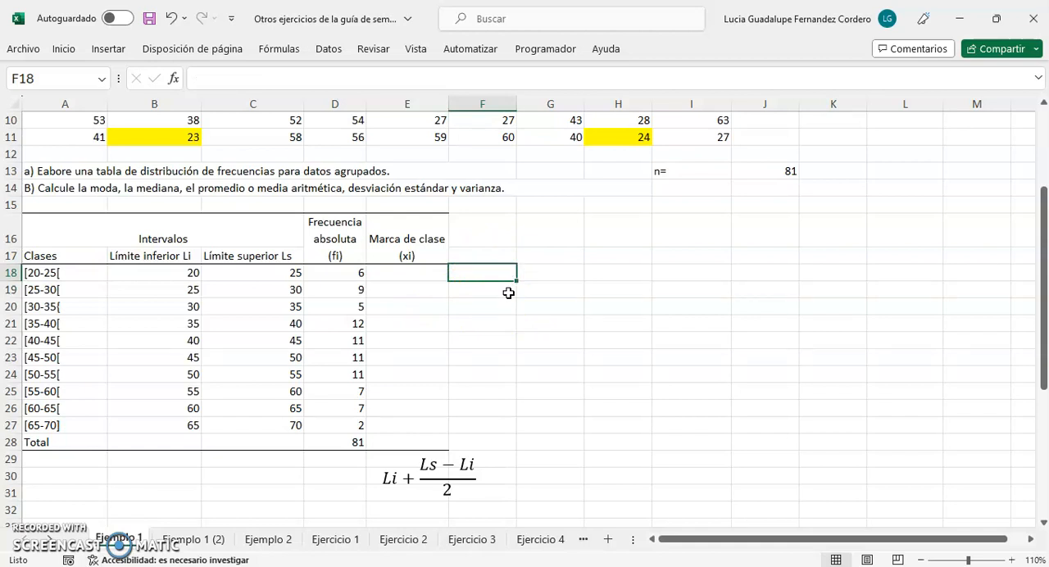
Enter the formula =B18+(C18-B18)/2 in E18 to calculate the class mark of the first class
left_click(420, 273)
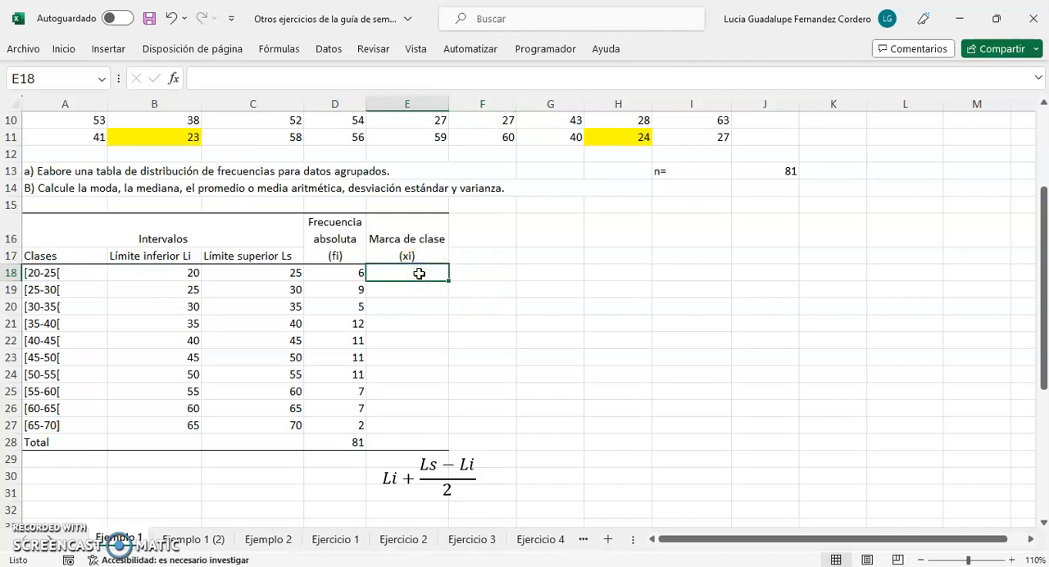
type("=")
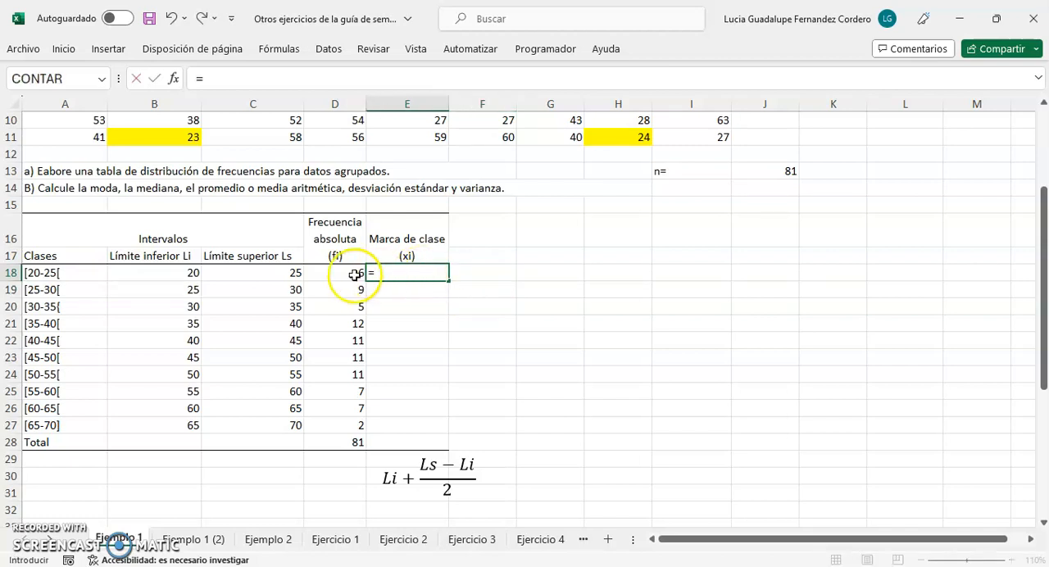
left_click(185, 274)
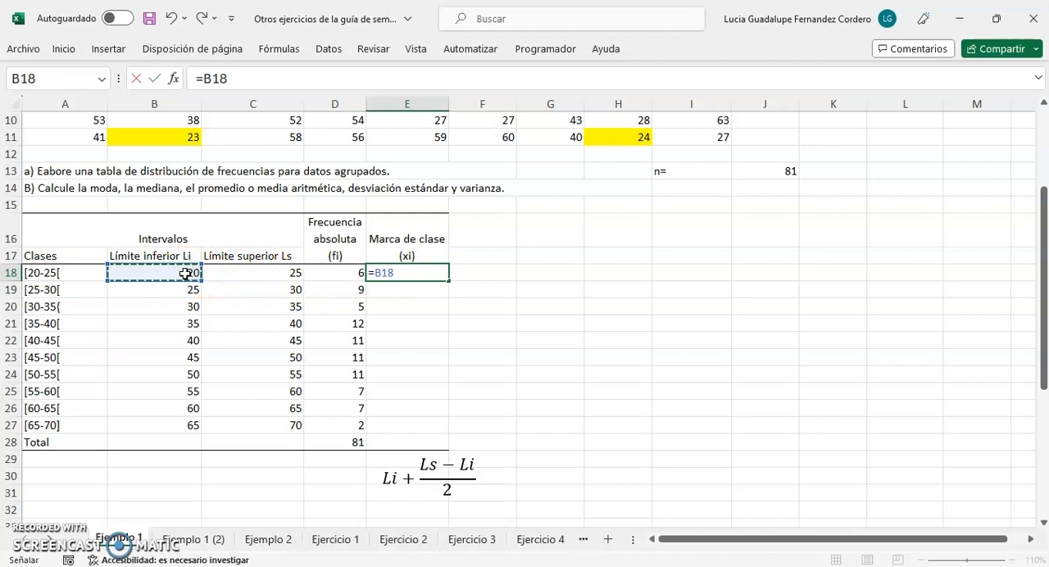
type("+")
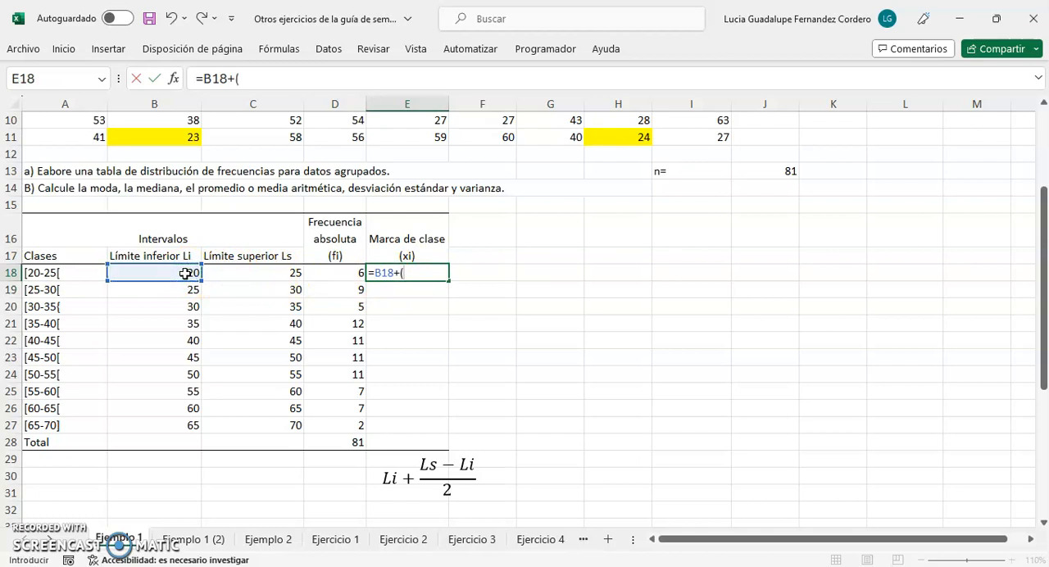
type("(")
left_click(259, 272)
type("-")
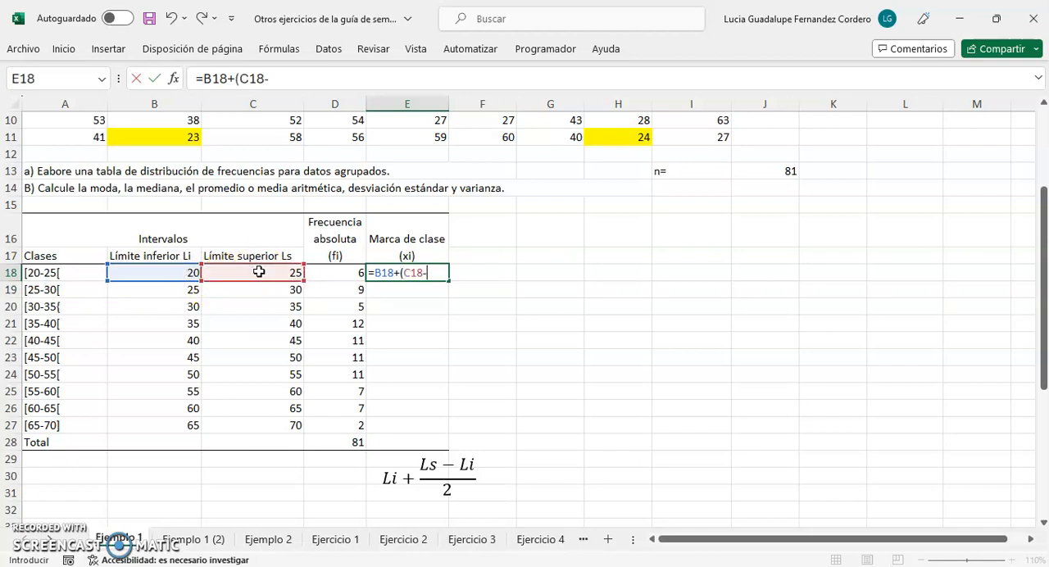
left_click(173, 272)
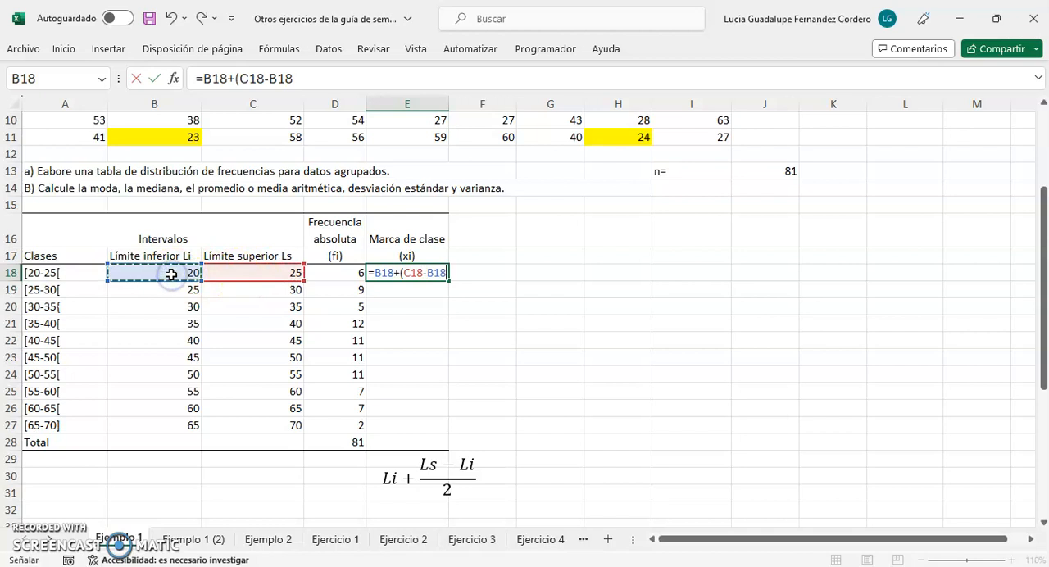
type(")/2")
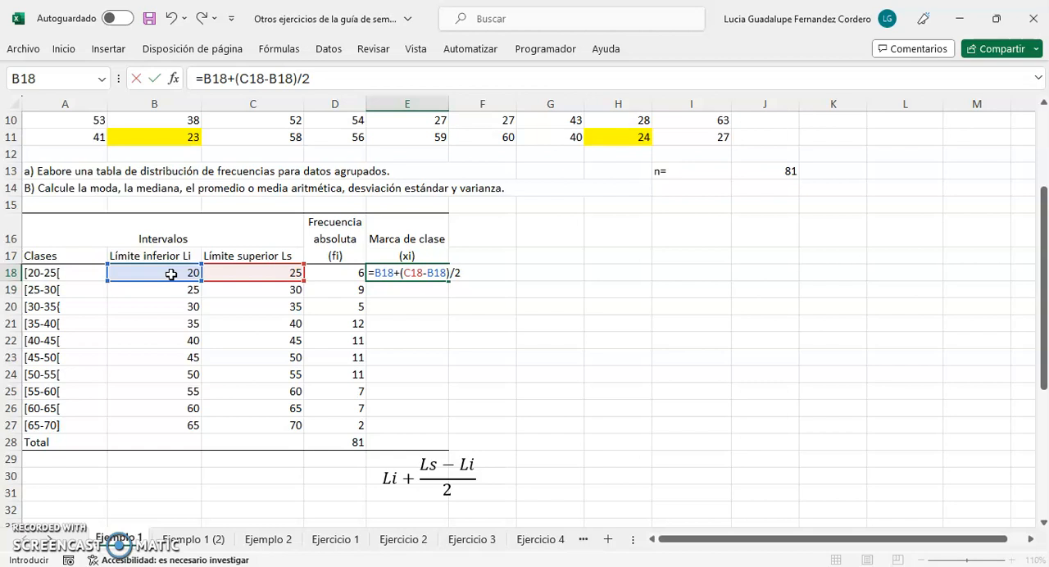
key("Return")
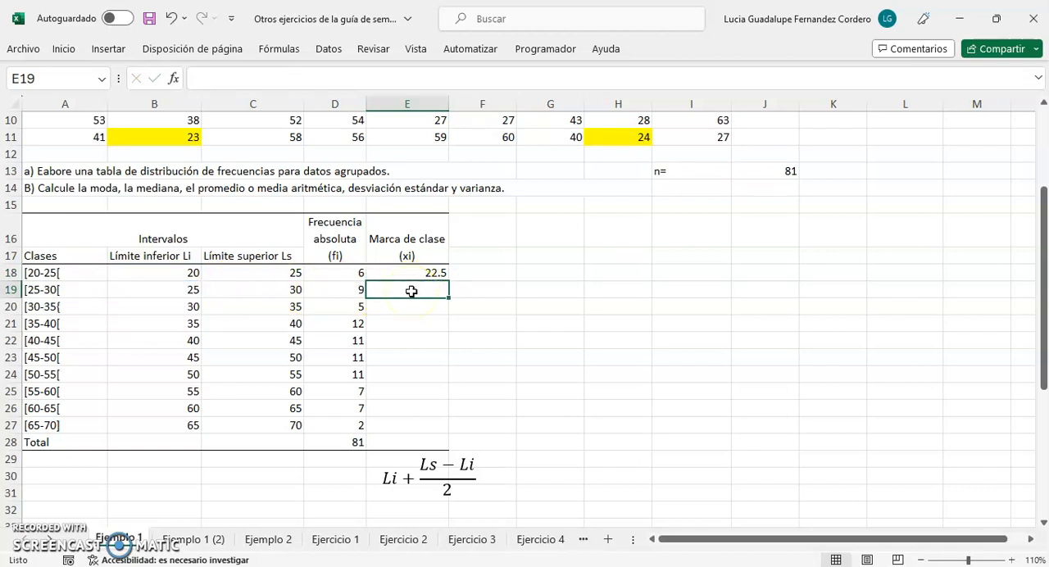
Enter the formula =B19+(C19-B19)/2 in E19 for the class mark of the second class
type("=")
key("Left")
key("Left")
key("Left")
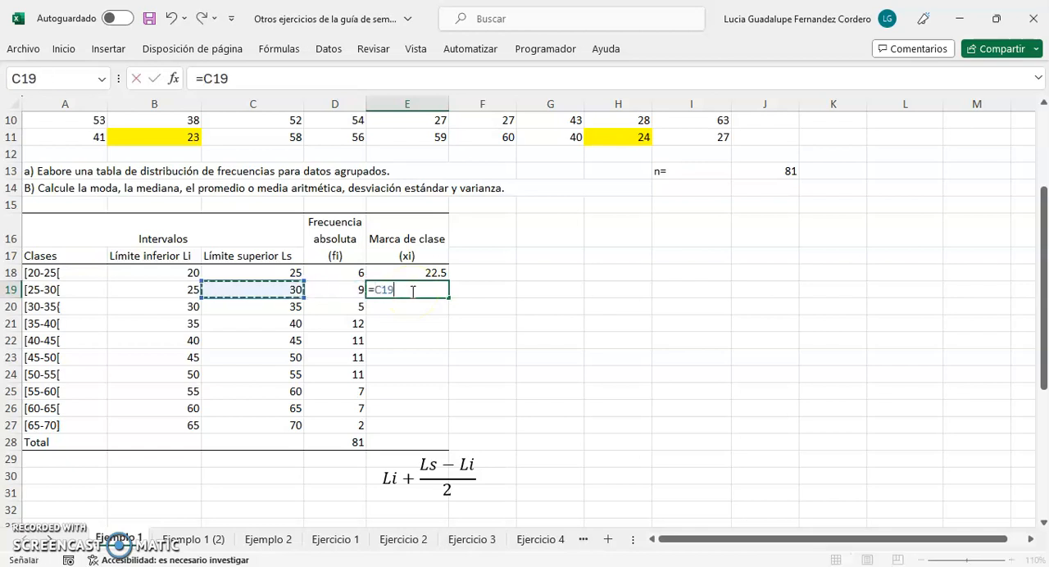
type("+")
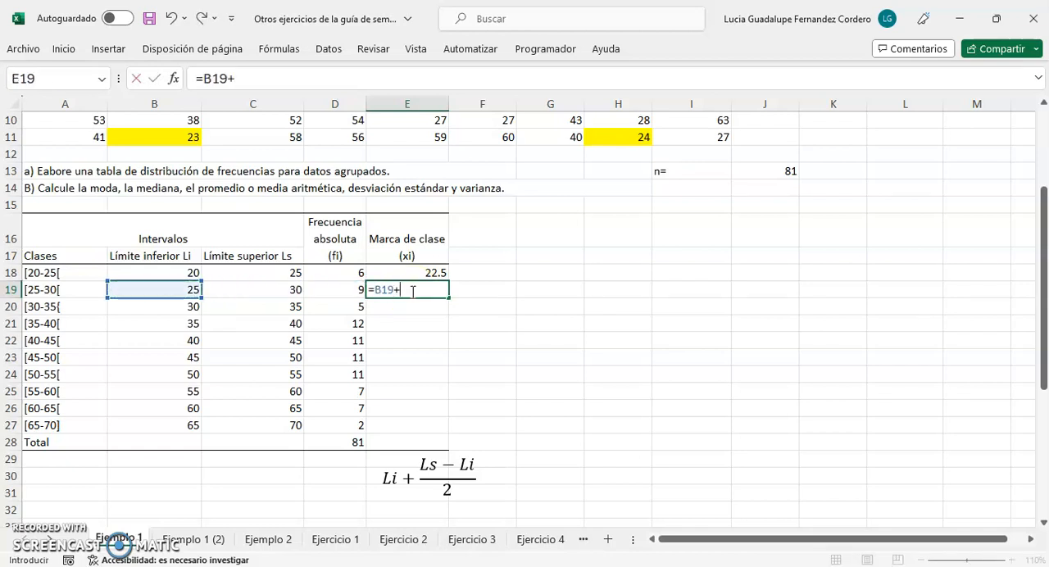
type("(")
left_click(267, 293)
type("-")
left_click(179, 289)
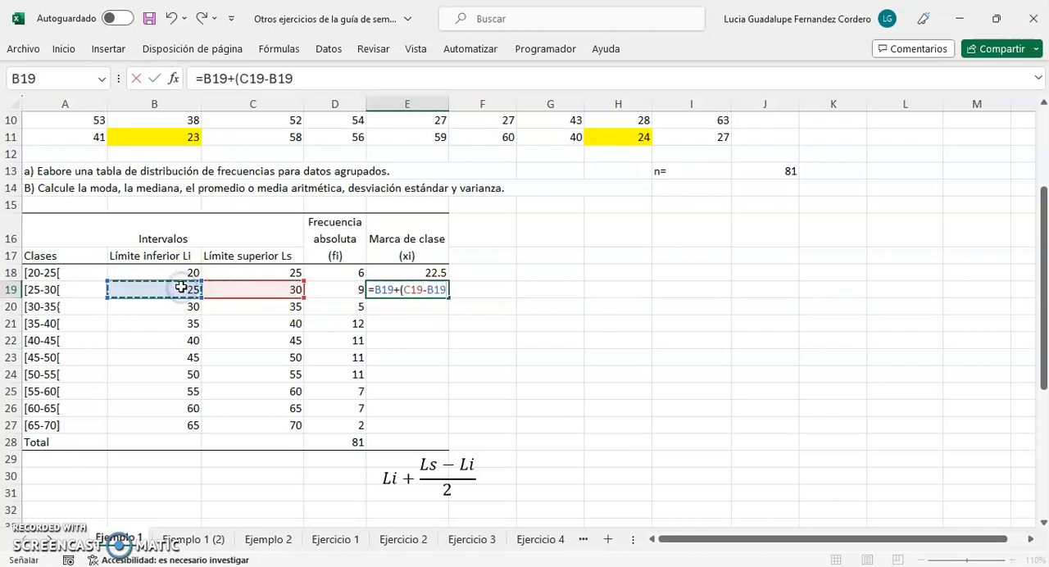
type(")")
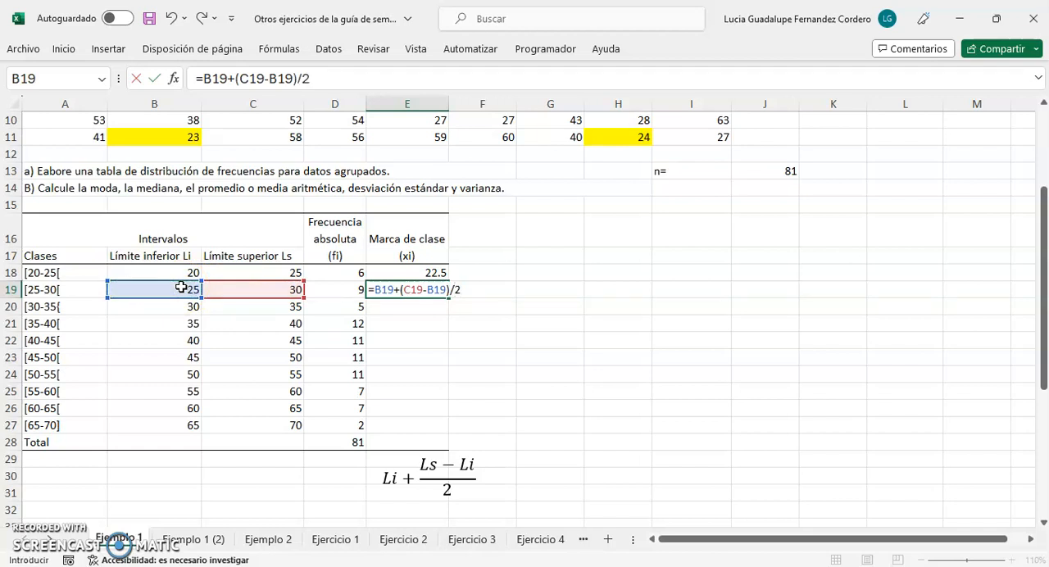
type("/2")
key("Return")
Fill the class mark formula from E19 down through E27 for the remaining classes
left_click(428, 288)
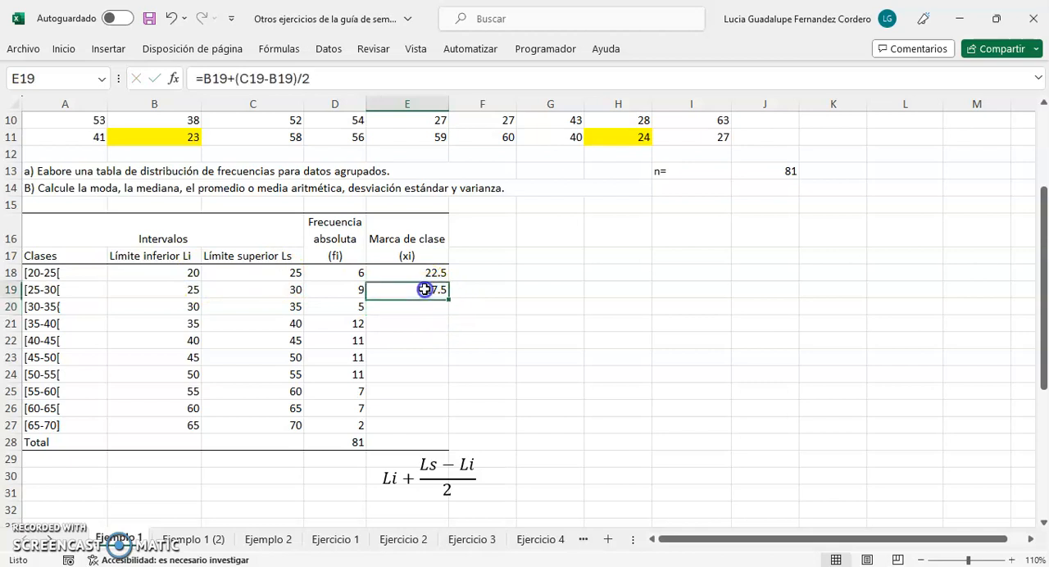
left_click_drag(449, 299, 445, 433)
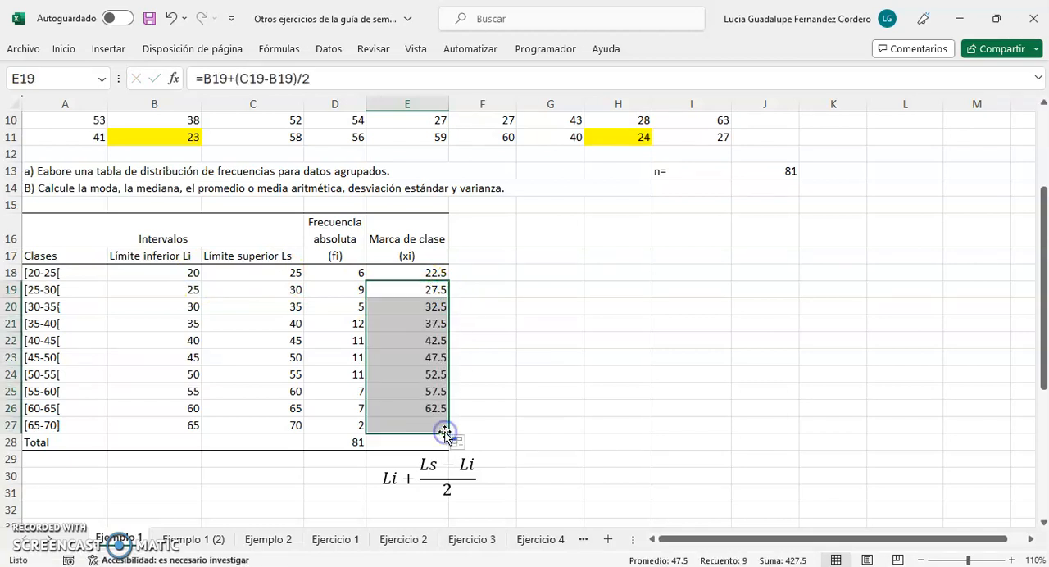
left_click(553, 440)
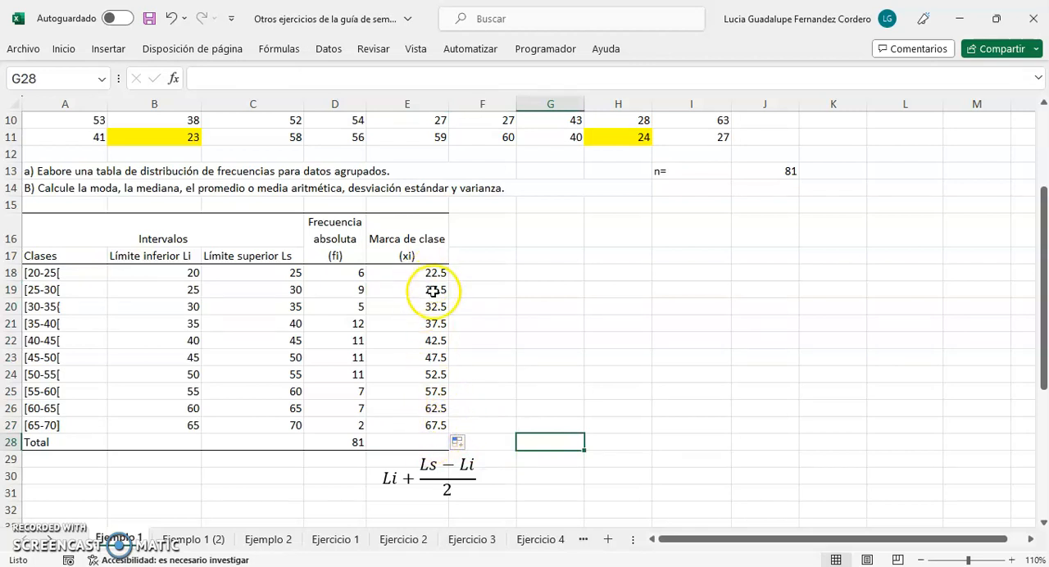
left_click_drag(421, 439, 355, 442)
left_click(508, 452)
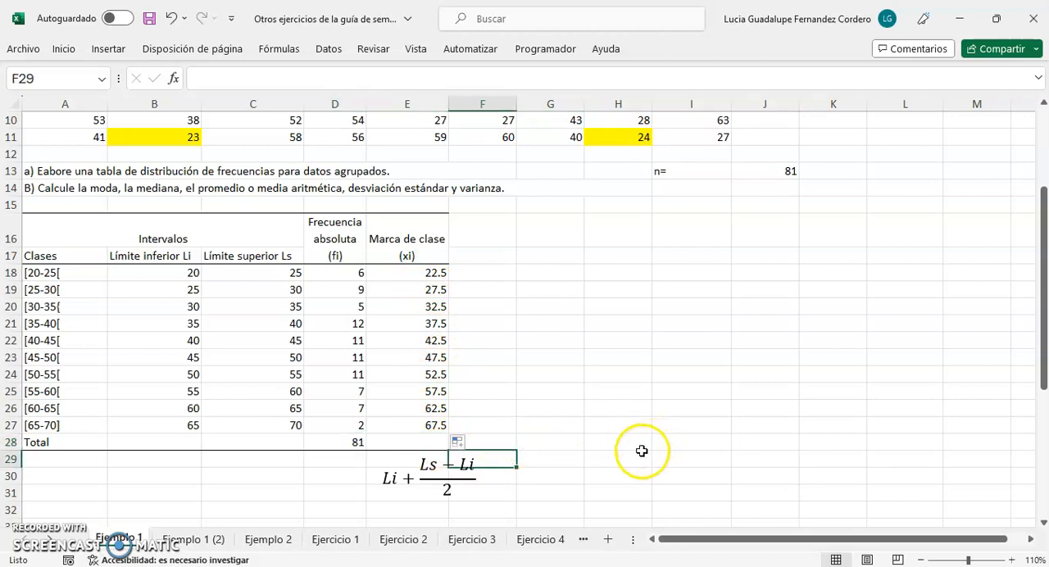
left_click(67, 273)
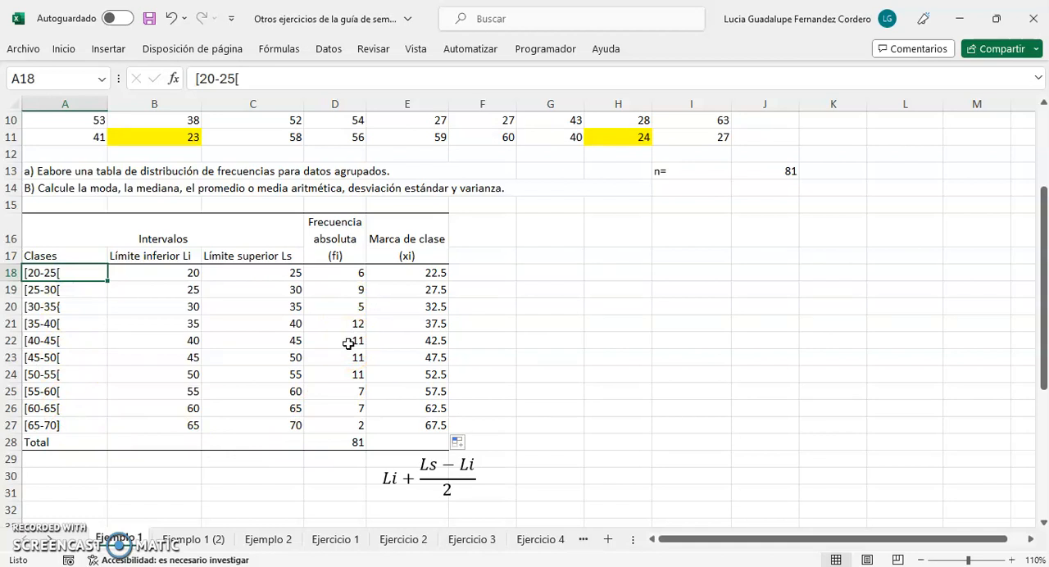
left_click(419, 276)
left_click(612, 492)
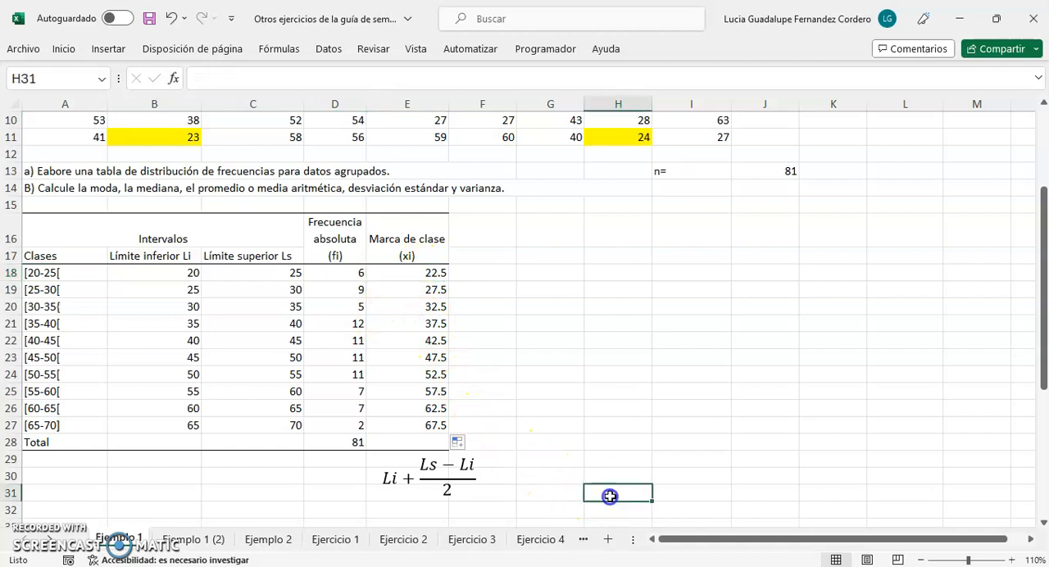